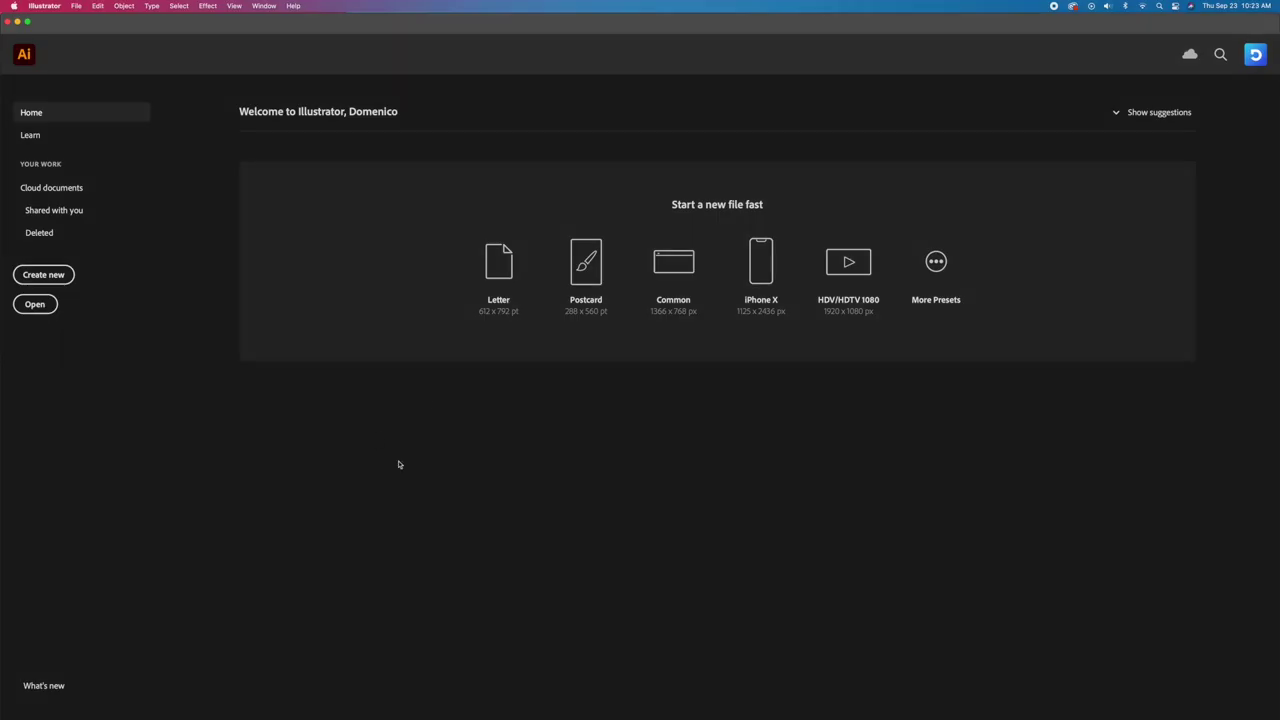
# Step: Create a new 1920 x 1080 px document in RGB color with raster effects set to Screen (72 ppi)
pyautogui.press('super+n')
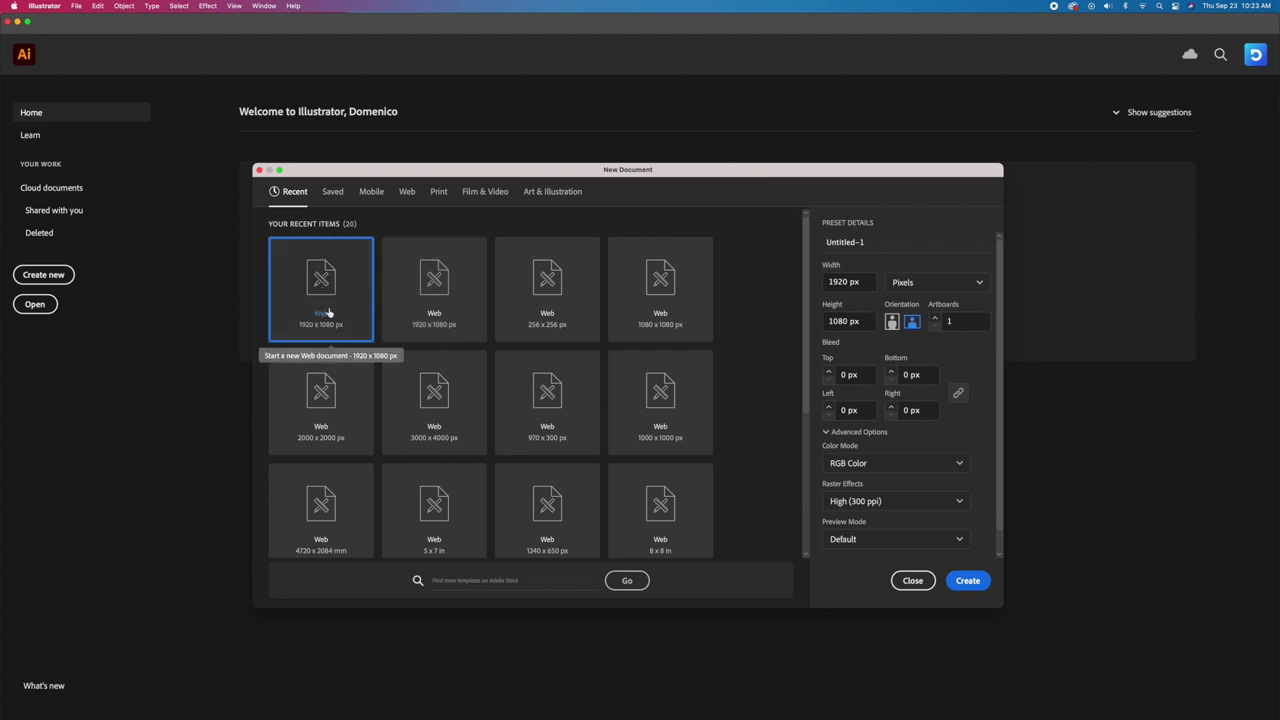
pyautogui.click(846, 283)
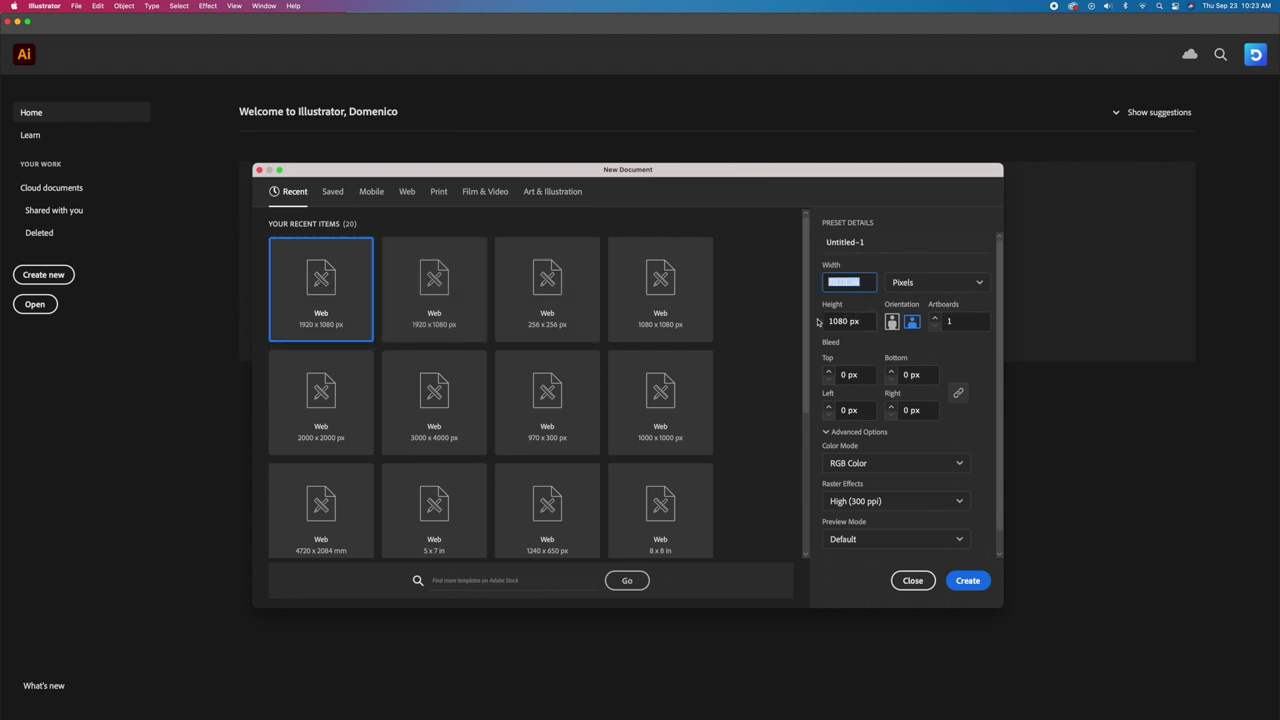
pyautogui.click(926, 504)
pyautogui.click(866, 566)
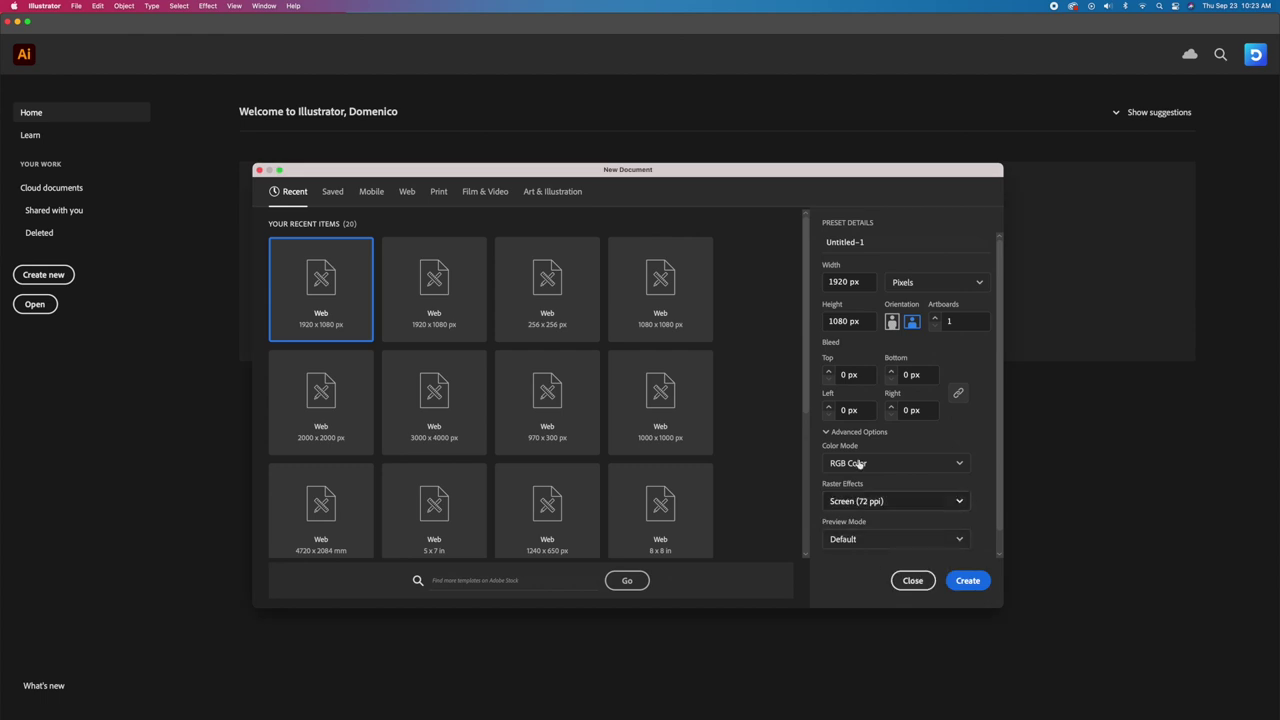
pyautogui.click(968, 588)
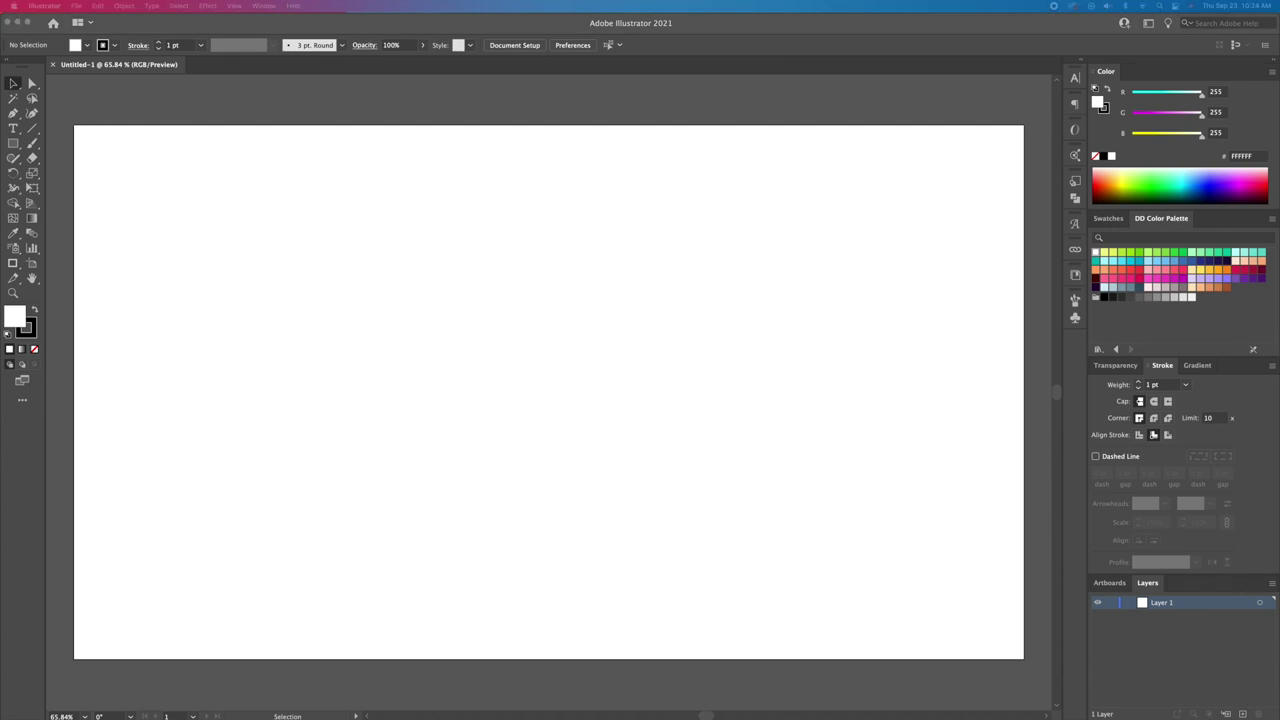
# Step: Place the wolf head sketch IMG_0049.PNG on the artboard, rotate it upright by -90° and scale it to nearly fill the artboard height
pyautogui.moveTo(571, 349); pyautogui.dragTo(560, 346)
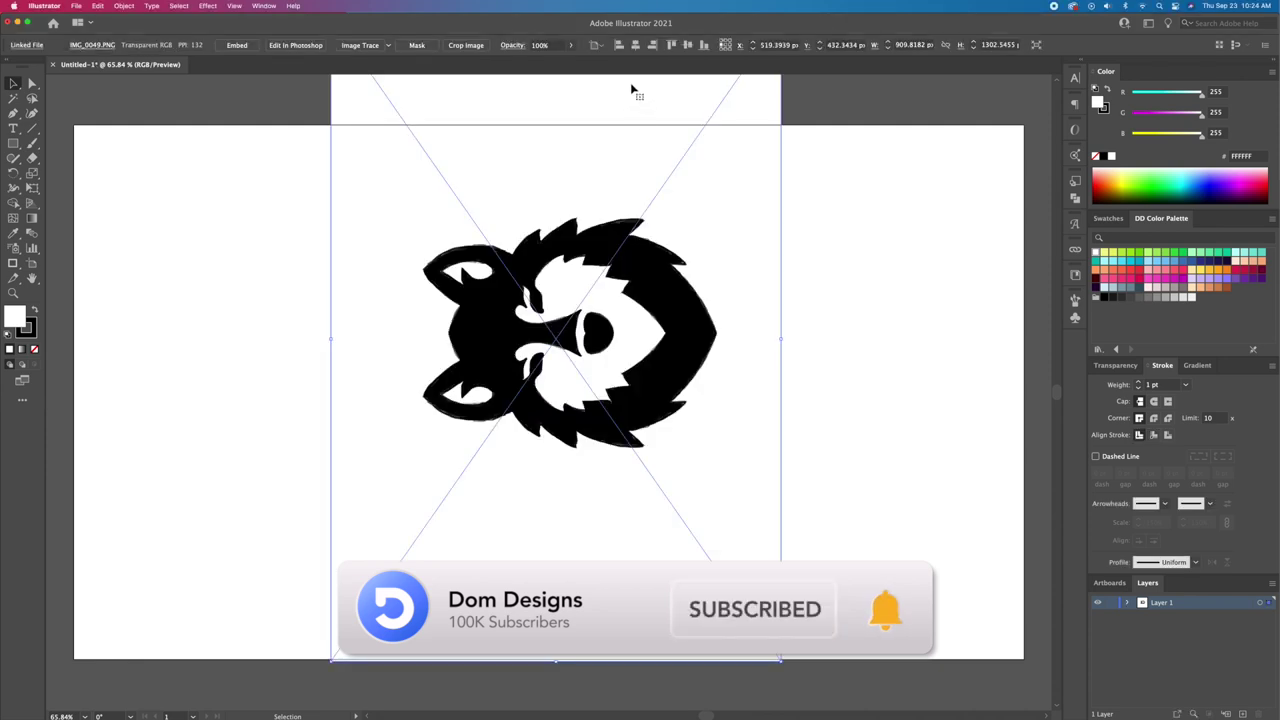
pyautogui.moveTo(834, 509); pyautogui.dragTo(471, 491)
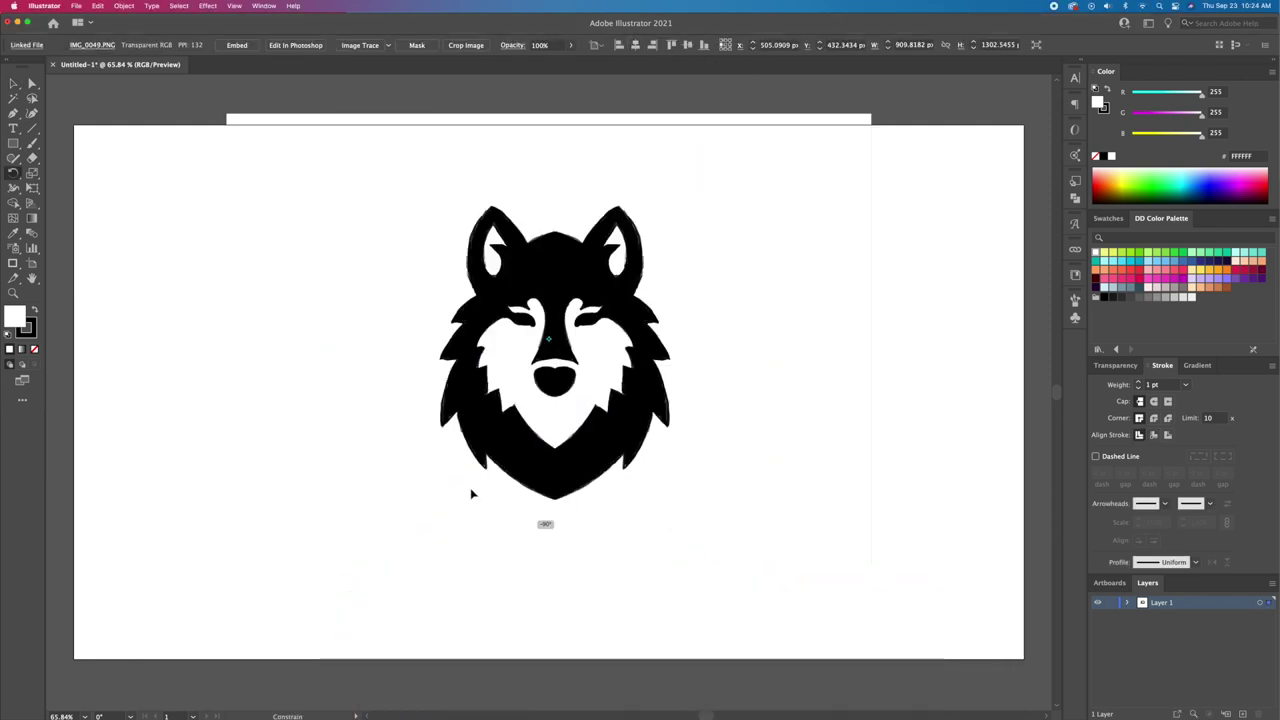
pyautogui.moveTo(871, 116); pyautogui.dragTo(928, 124)
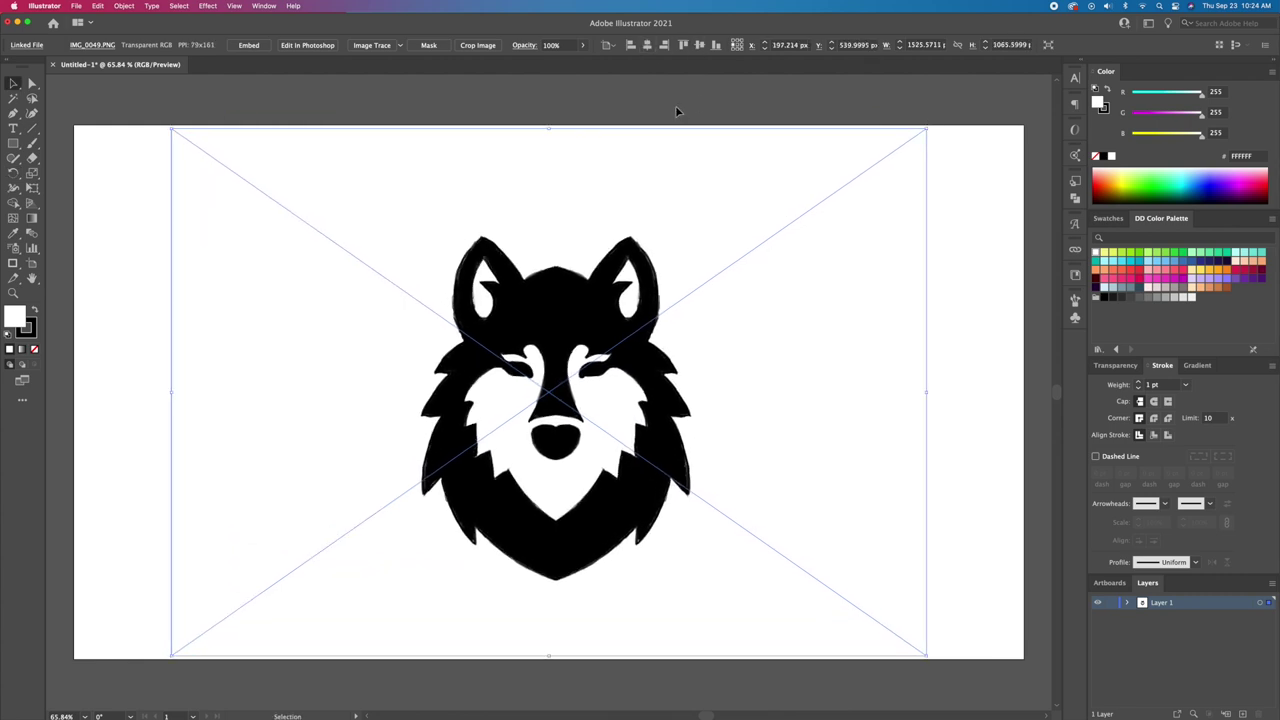
pyautogui.click(676, 106)
pyautogui.click(581, 394)
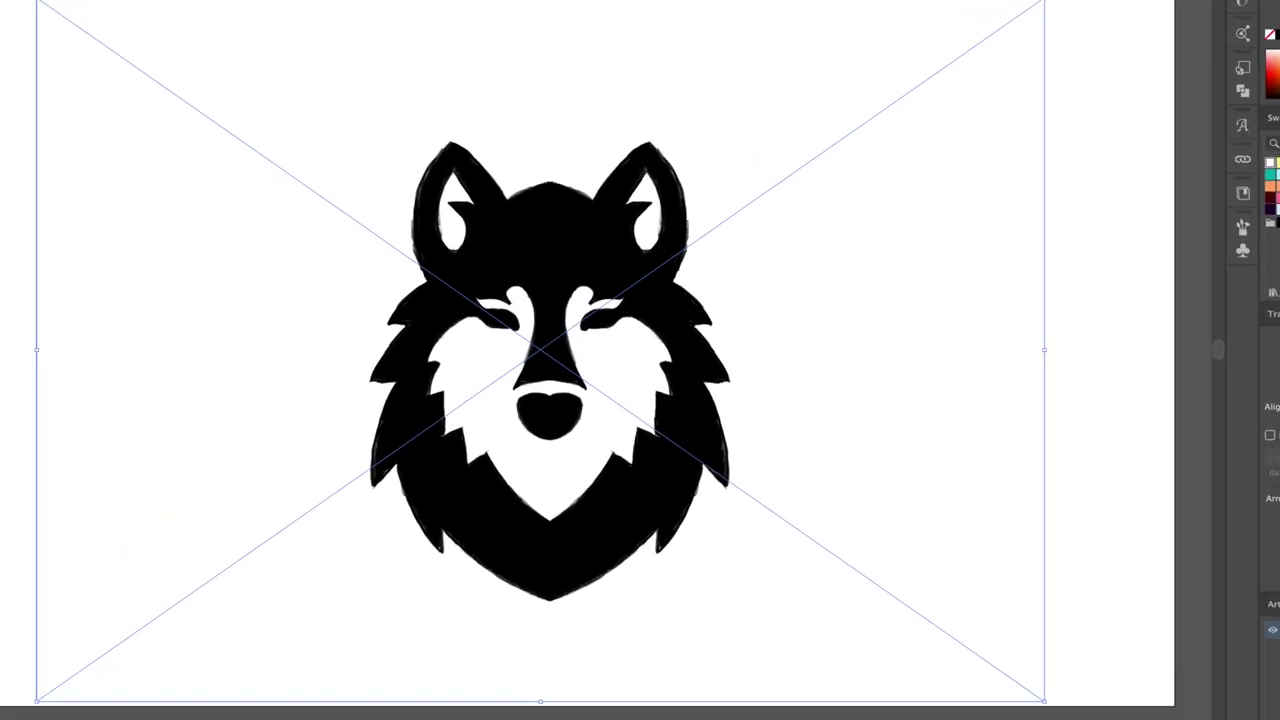
# Step: Turn the sketch's layer into a template layer named Template and add a new layer named Logo Design above it
pyautogui.doubleClick(1130, 602)
pyautogui.write('Template')
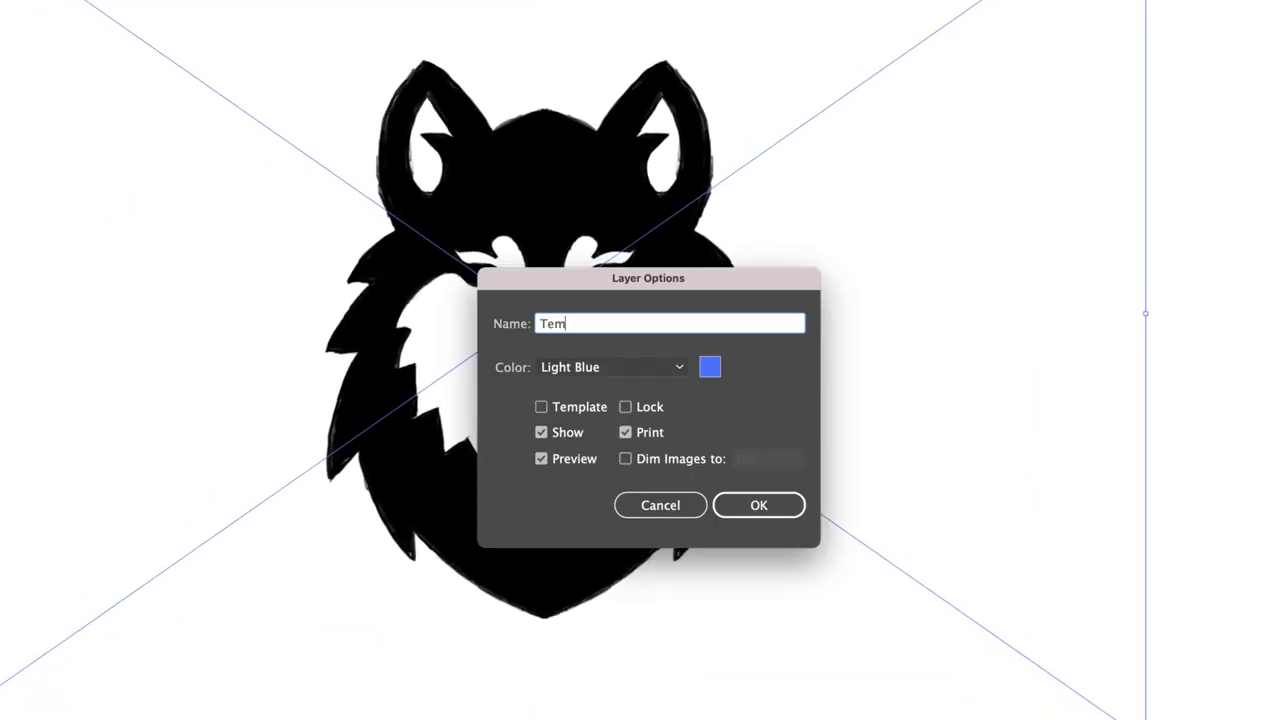
pyautogui.click(567, 410)
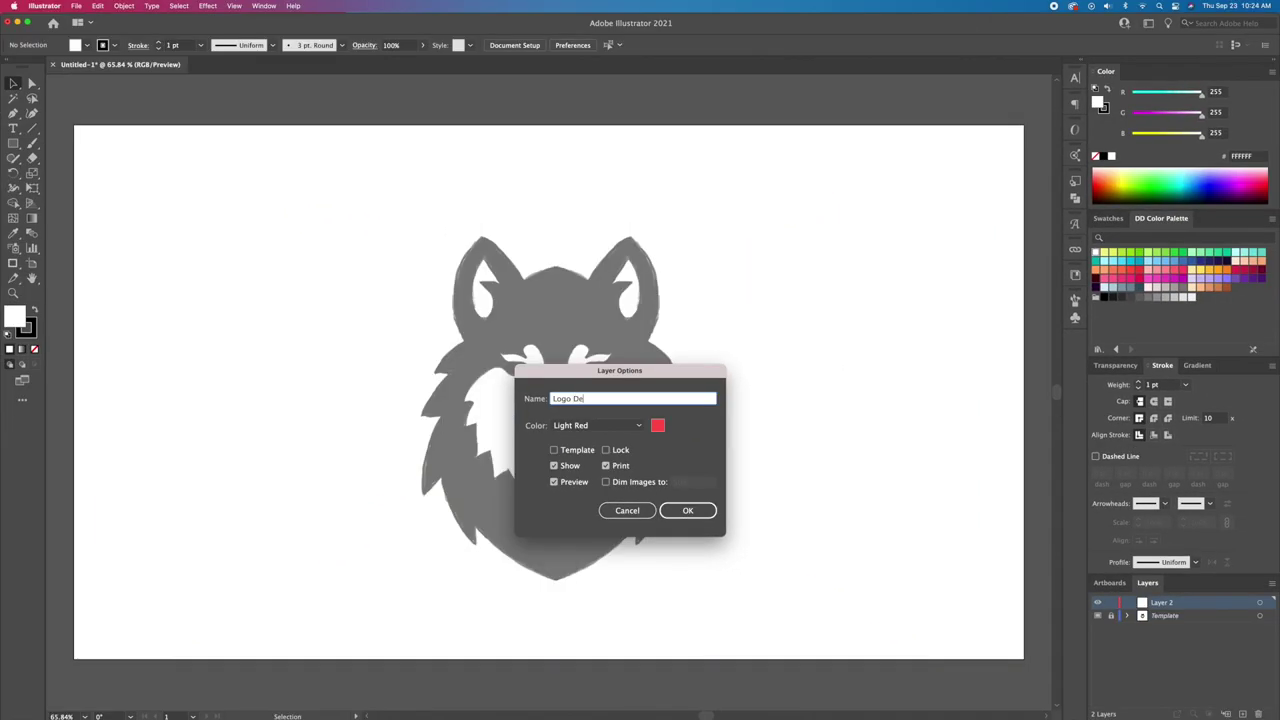
pyautogui.press('Return')
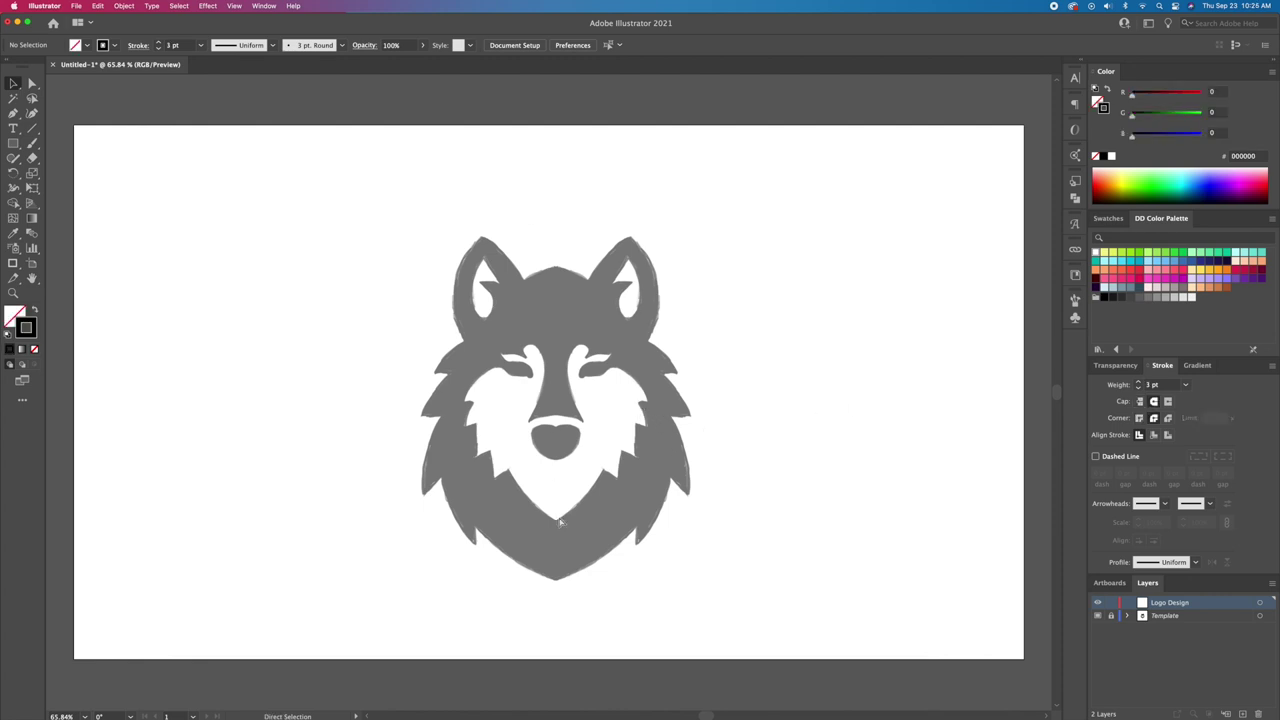
# Step: Show the rulers and place a vertical guide through the center of the wolf's face
pyautogui.press('super+r')
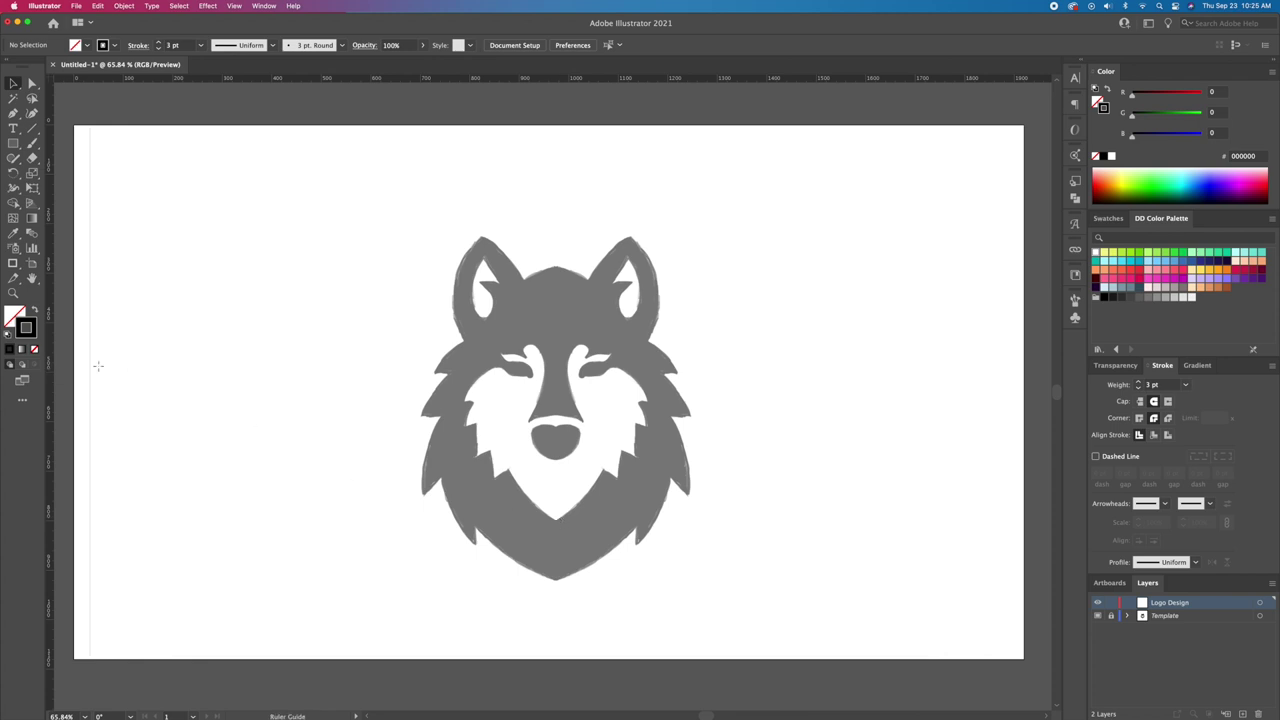
pyautogui.moveTo(98, 366); pyautogui.dragTo(621, 324)
# Step: With the Pen tool, trace straight segments from the guide at the crown over the left ear's tip to its outer base
pyautogui.press('z')
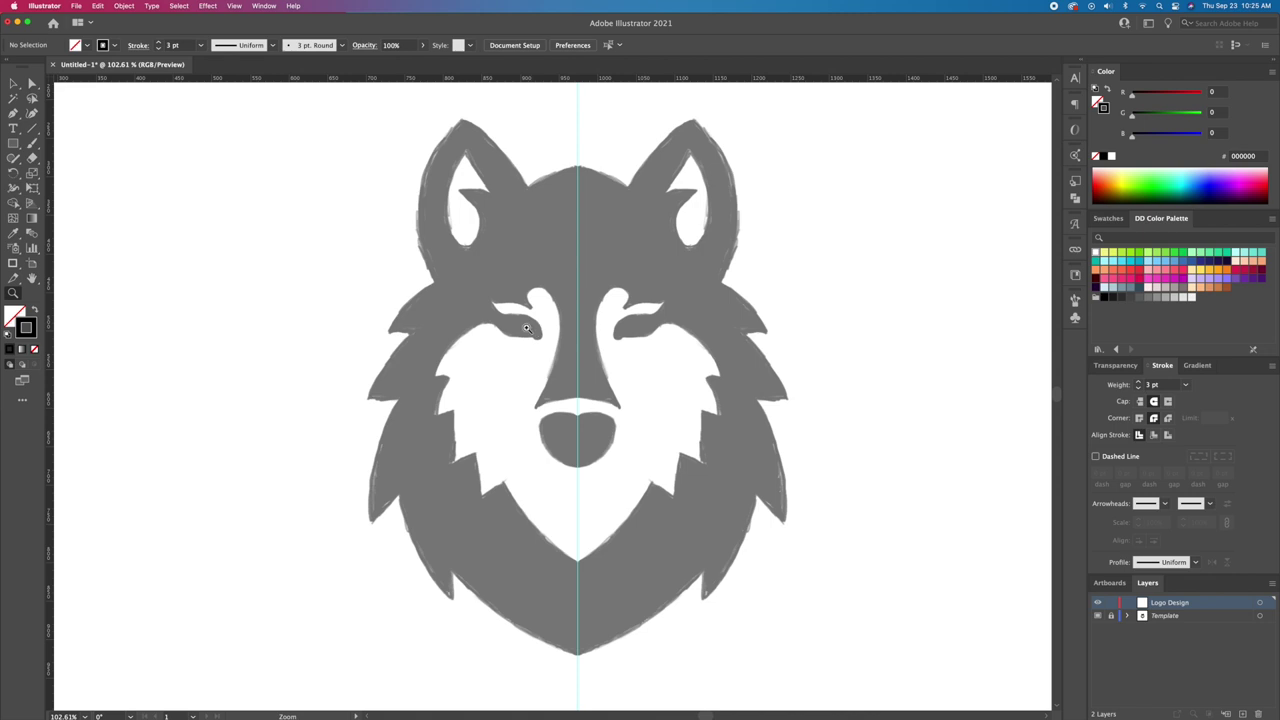
pyautogui.moveTo(527, 328); pyautogui.dragTo(631, 245)
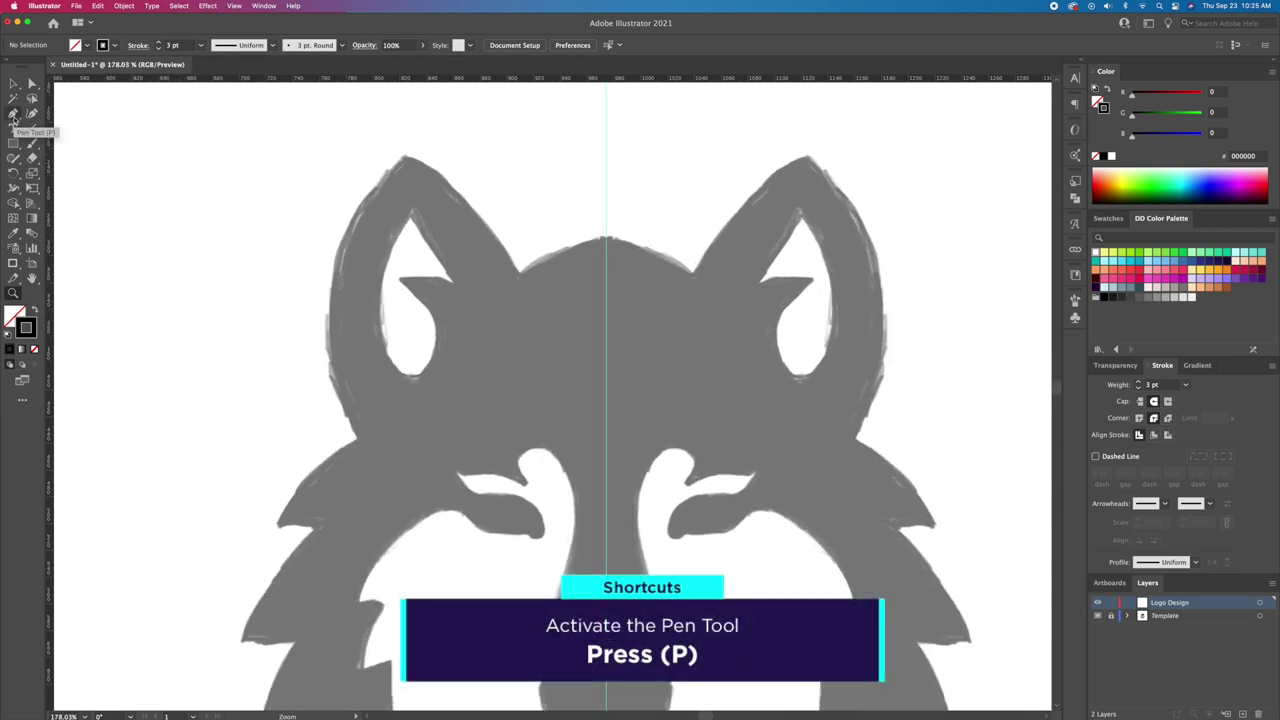
pyautogui.click(14, 115)
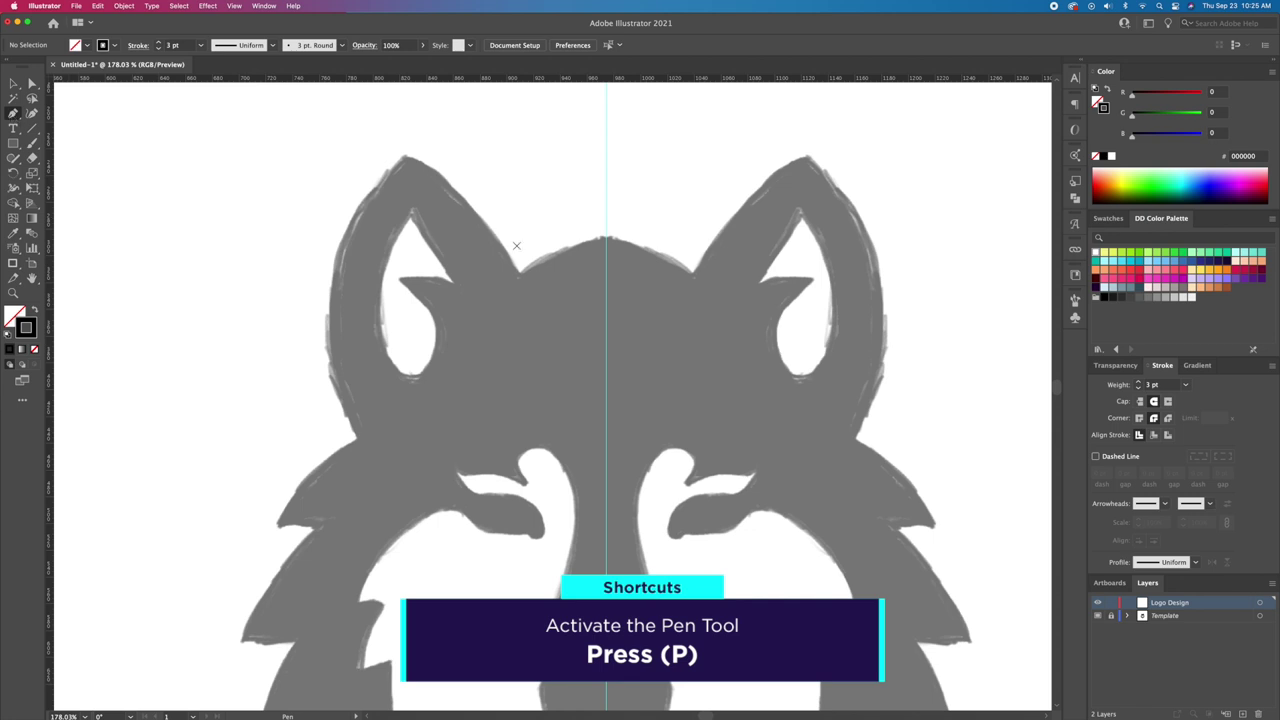
pyautogui.click(609, 240)
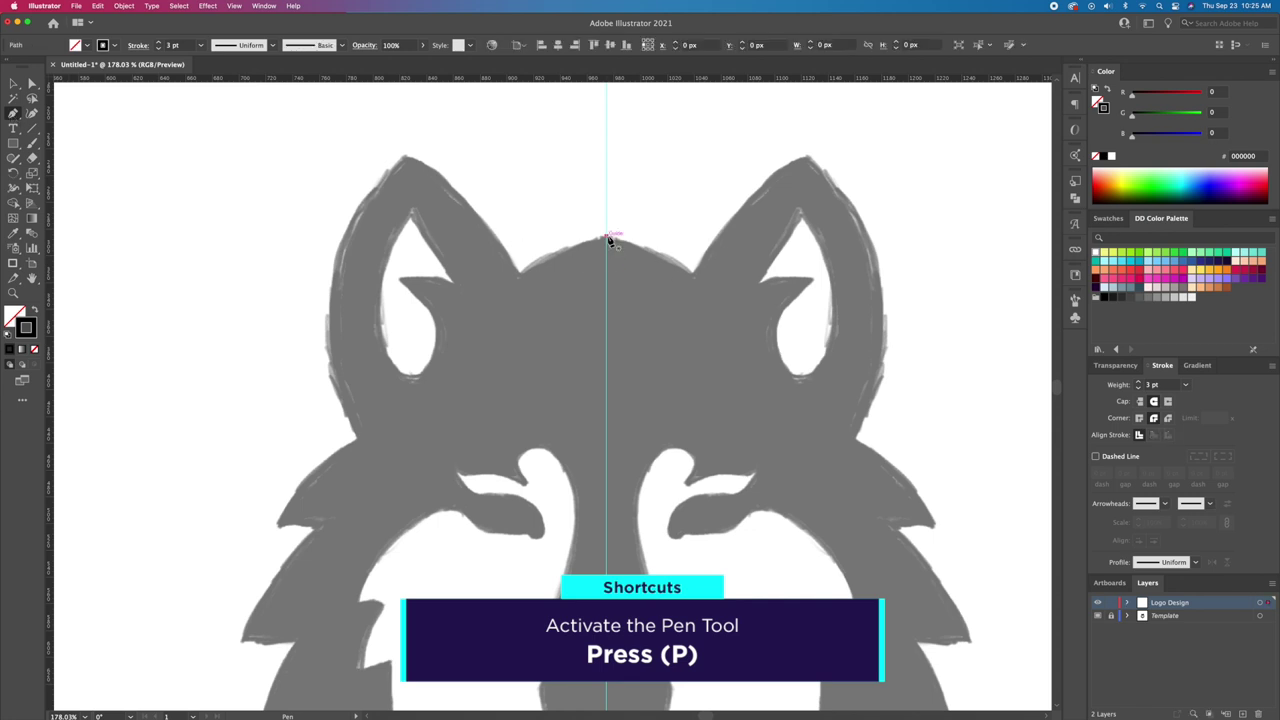
pyautogui.click(521, 274)
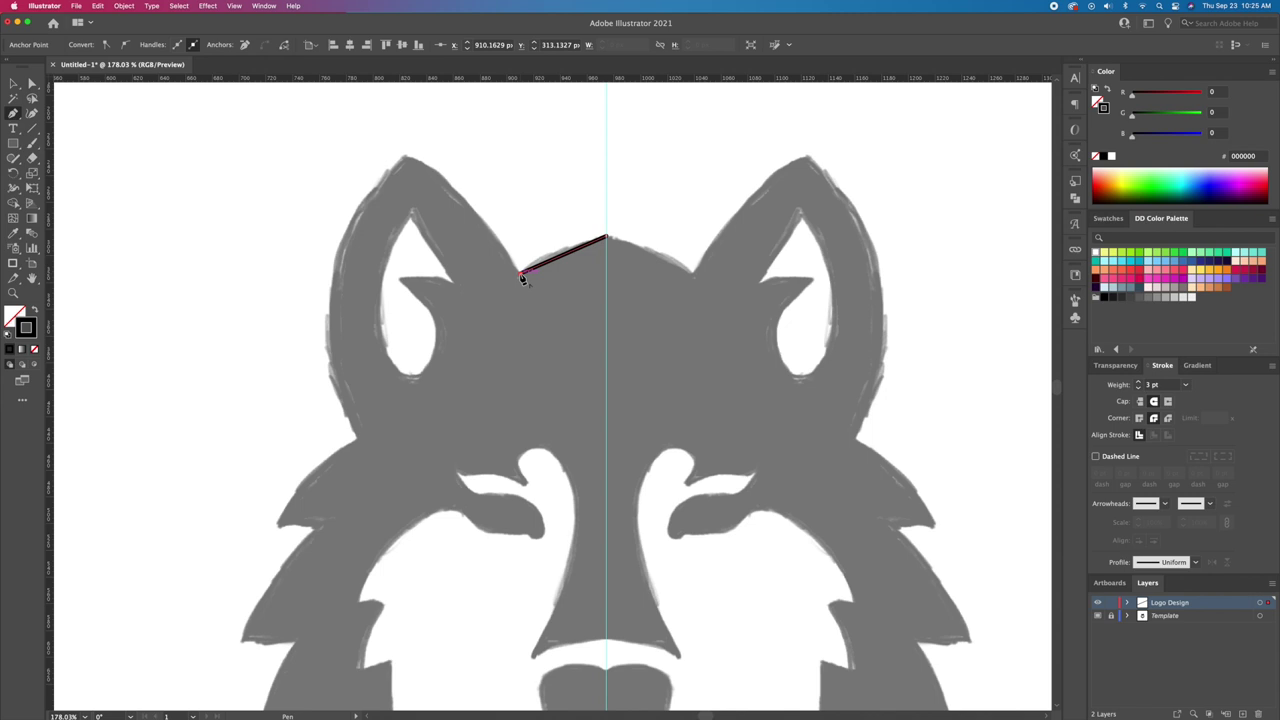
pyautogui.click(406, 152)
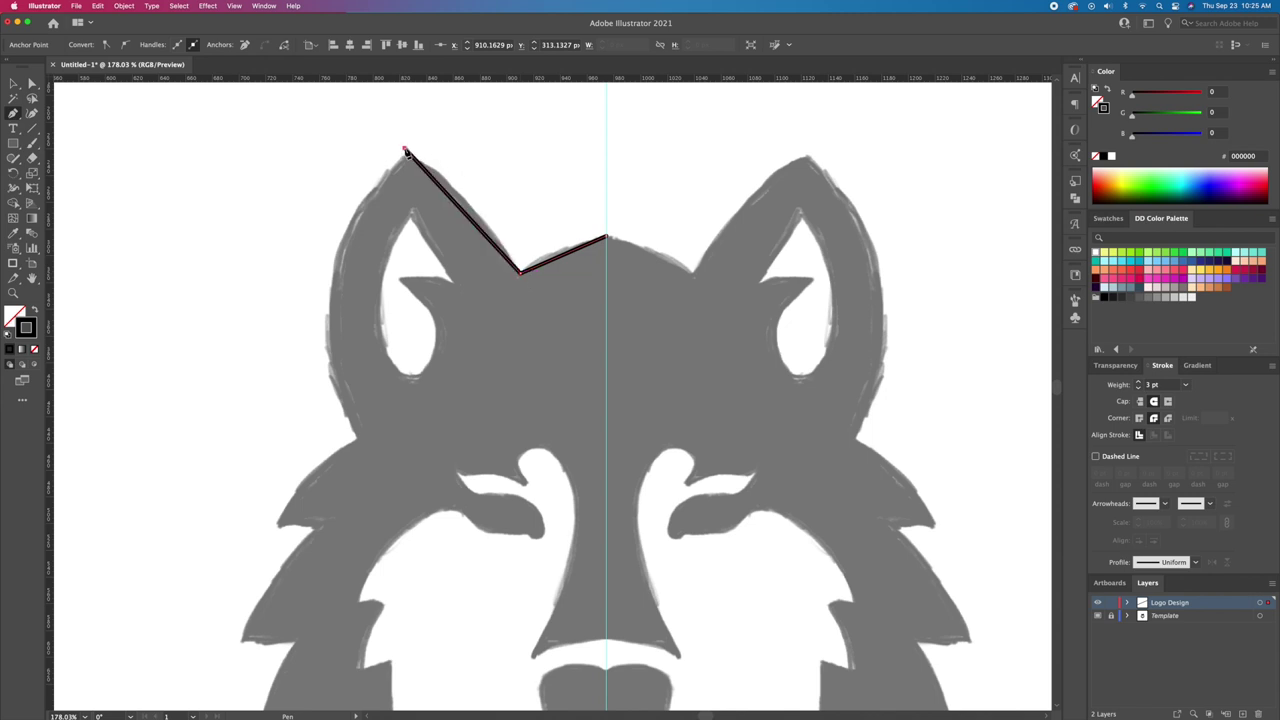
pyautogui.scroll(-2, 395, 220)
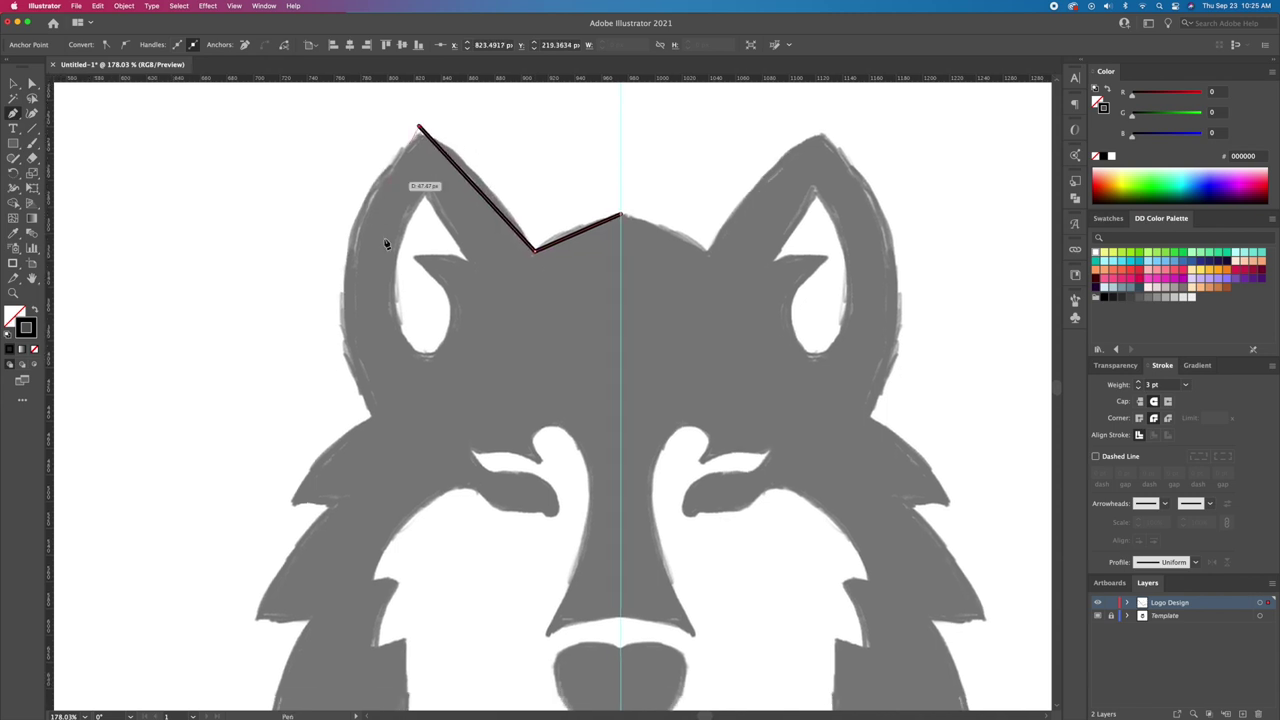
pyautogui.click(377, 418)
# Step: Continue the pen path down the left cheek with straight segments around the two upper fur tufts
pyautogui.moveTo(377, 420); pyautogui.dragTo(478, 270)
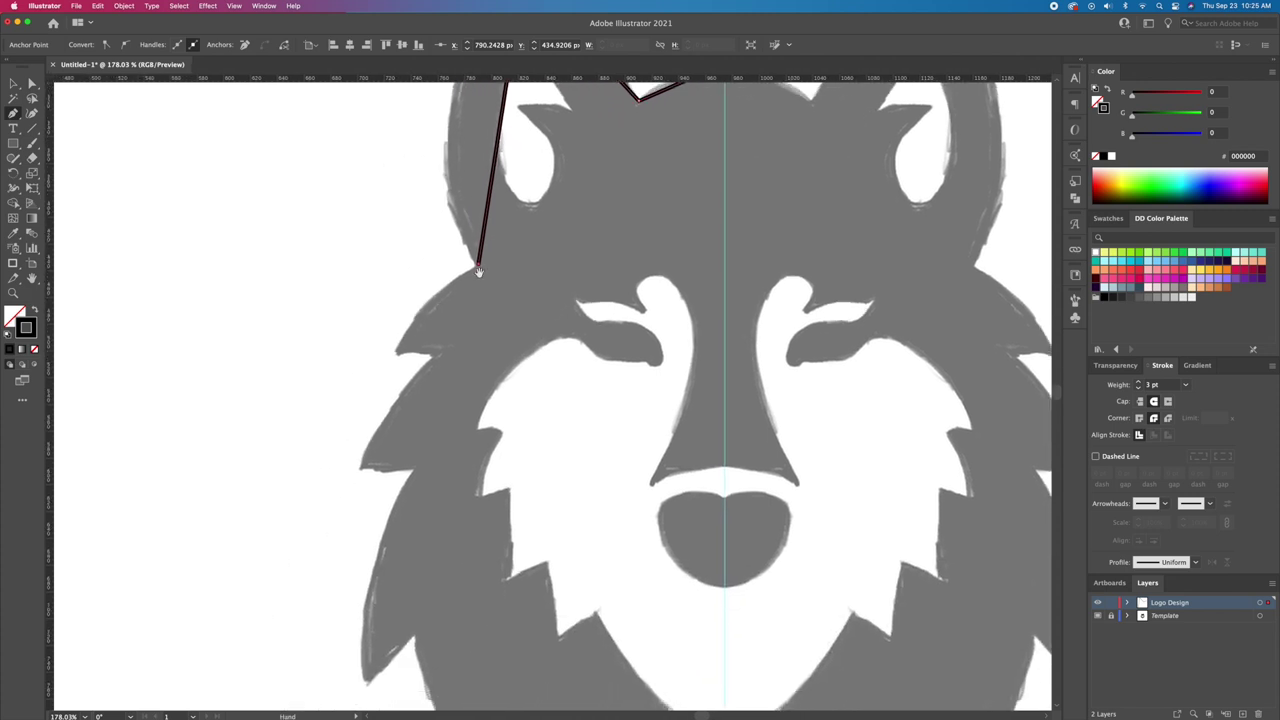
pyautogui.click(397, 357)
pyautogui.click(437, 360)
pyautogui.moveTo(450, 339); pyautogui.dragTo(525, 200)
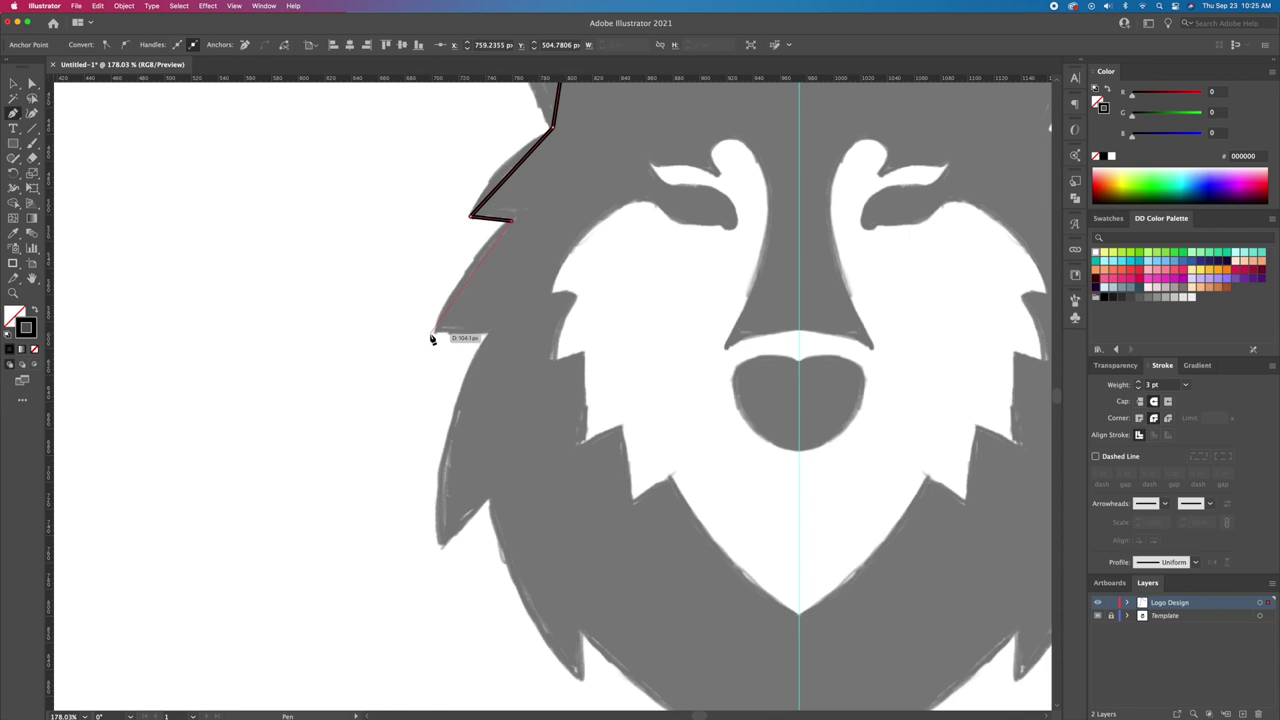
pyautogui.click(430, 334)
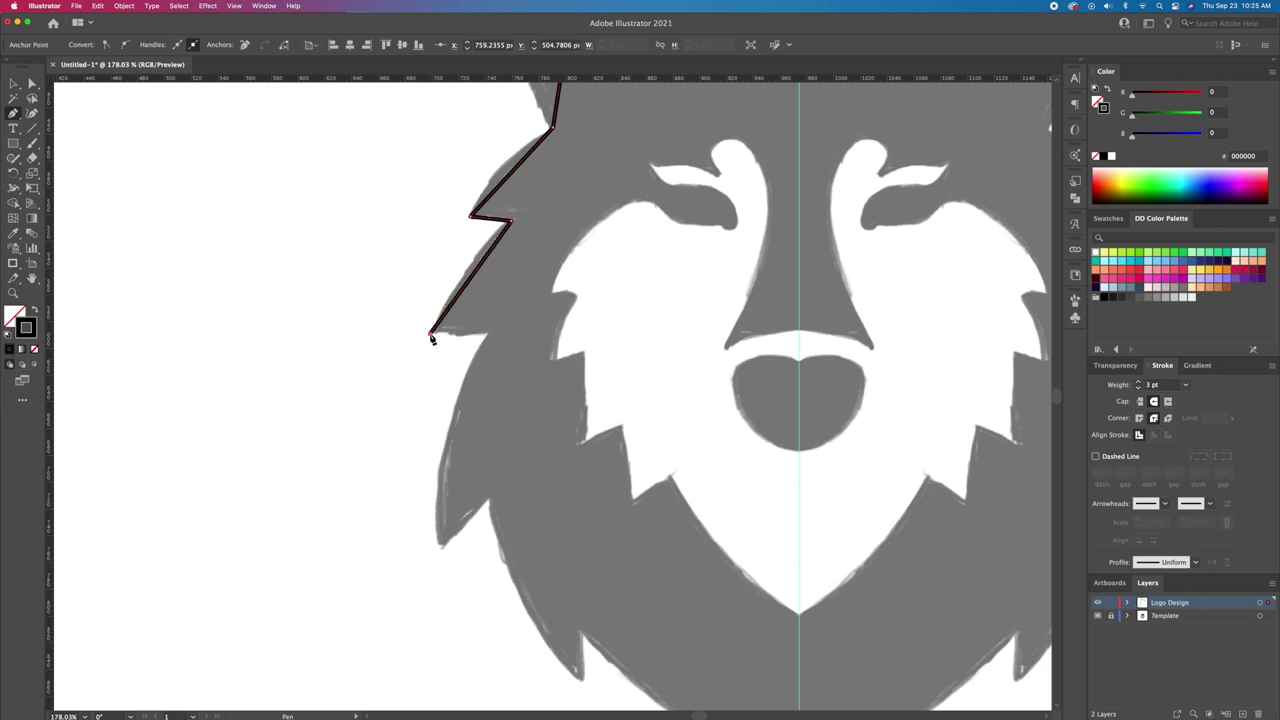
pyautogui.click(490, 339)
# Step: Extend the pen path around the two lower left fur tufts and end it on the center guide at the chin
pyautogui.moveTo(489, 339); pyautogui.dragTo(481, 190)
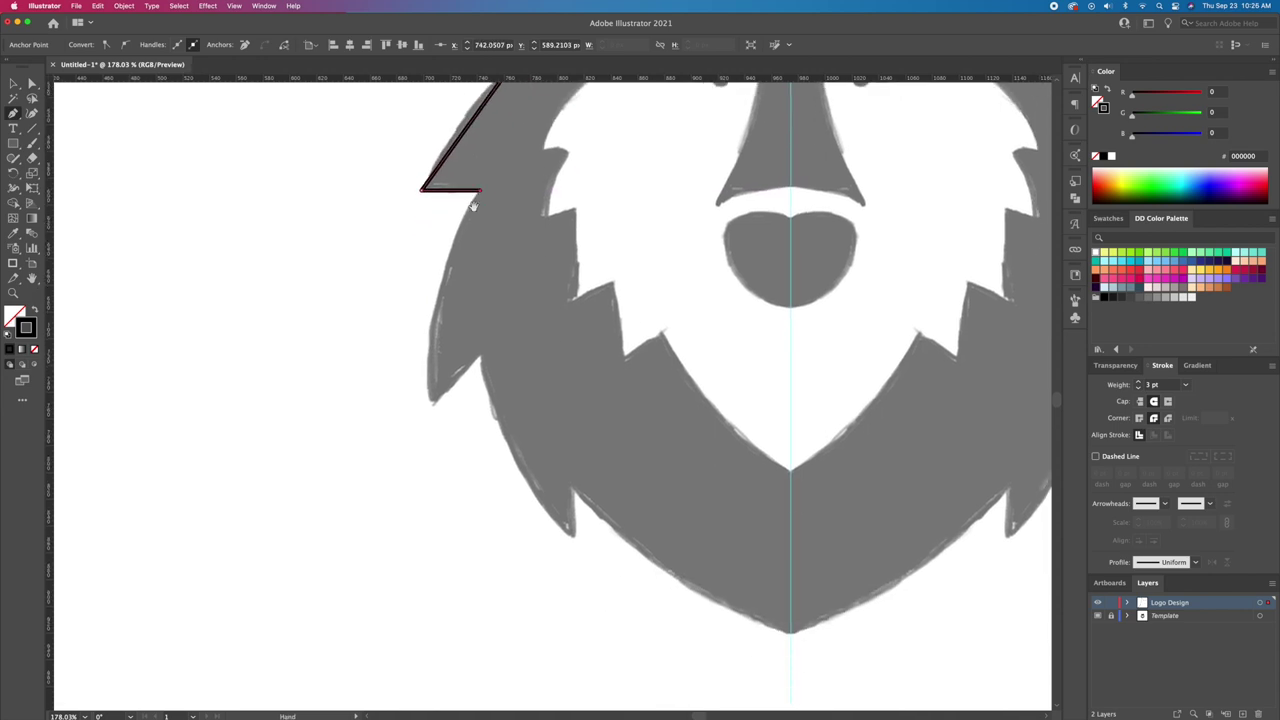
pyautogui.click(430, 408)
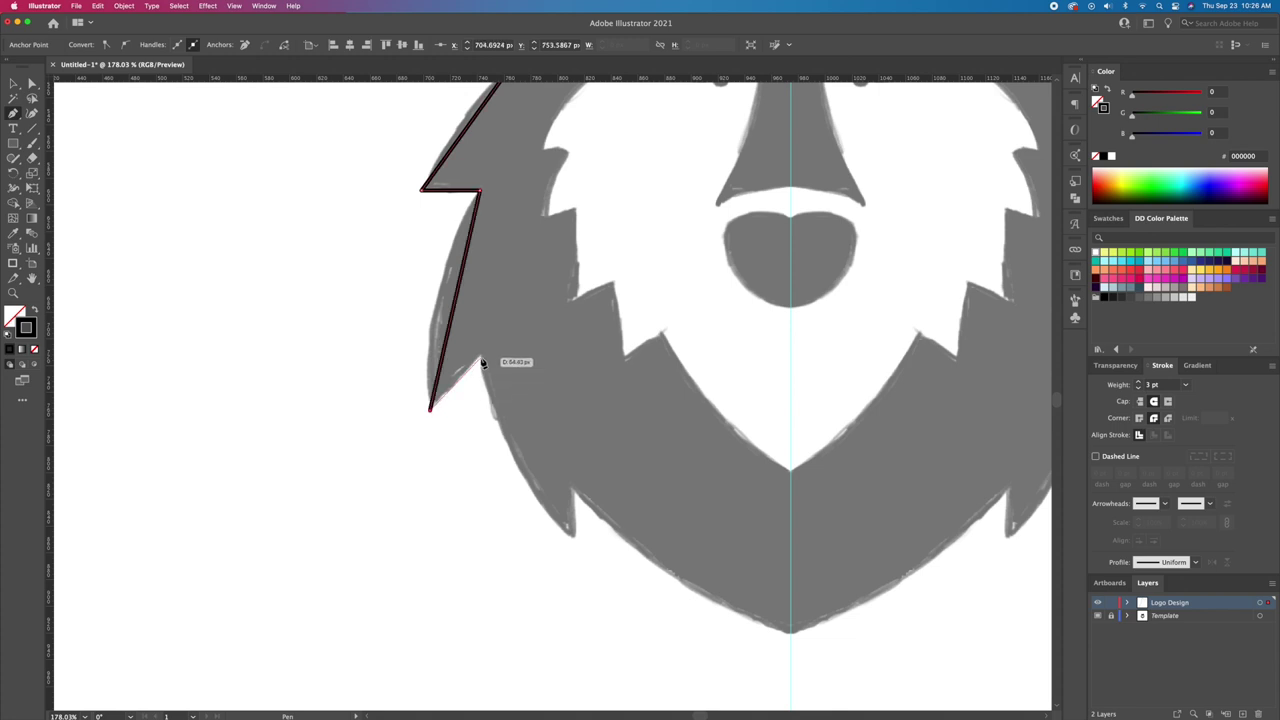
pyautogui.click(481, 360)
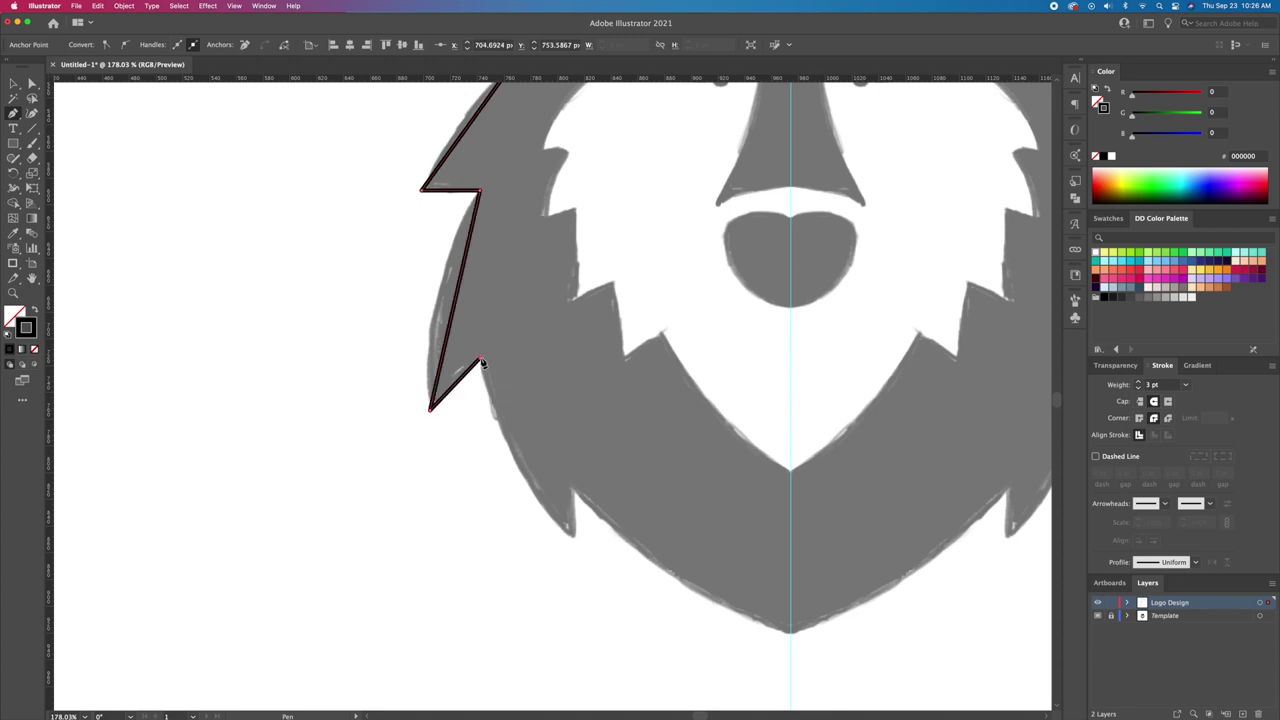
pyautogui.click(566, 549)
pyautogui.click(575, 490)
pyautogui.moveTo(550, 481); pyautogui.dragTo(359, 384)
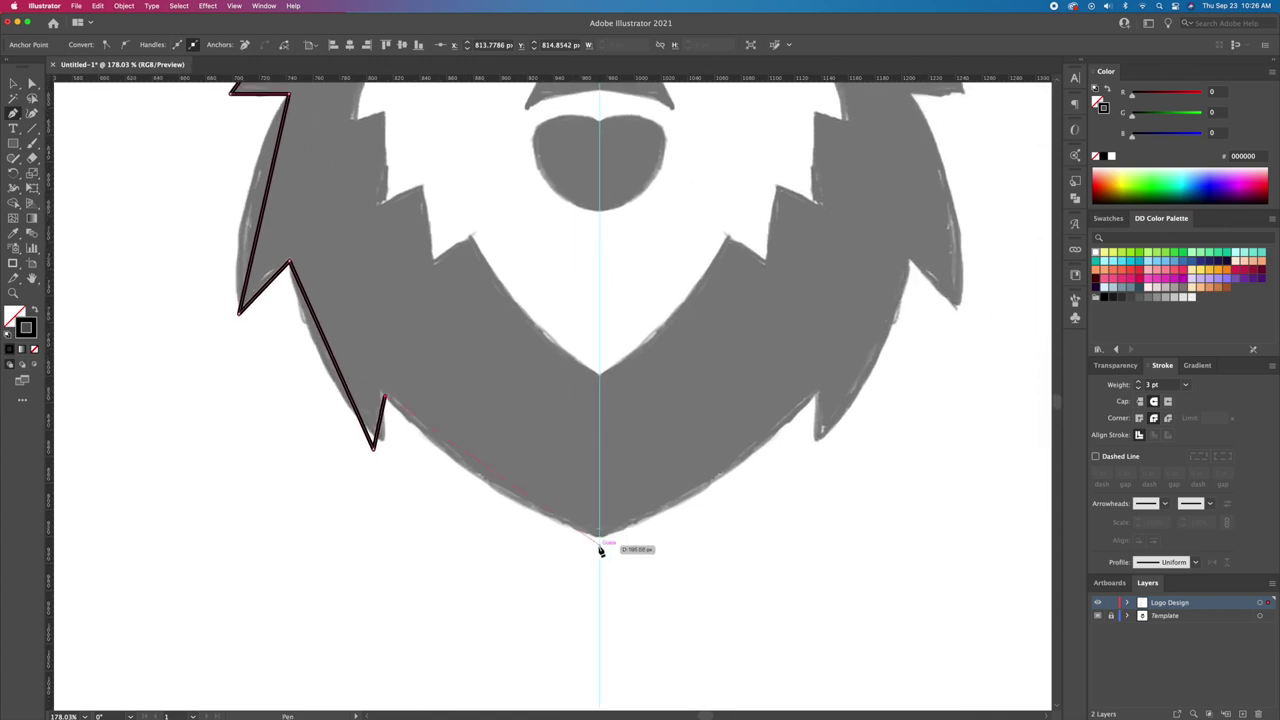
pyautogui.click(600, 546)
# Step: Bend the path's forehead segment and both sides of the left ear with the Curvature tool to match the sketch
pyautogui.moveTo(598, 545); pyautogui.dragTo(525, 590)
pyautogui.moveTo(531, 364); pyautogui.dragTo(529, 454)
pyautogui.moveTo(545, 215); pyautogui.dragTo(615, 223)
pyautogui.press('v')
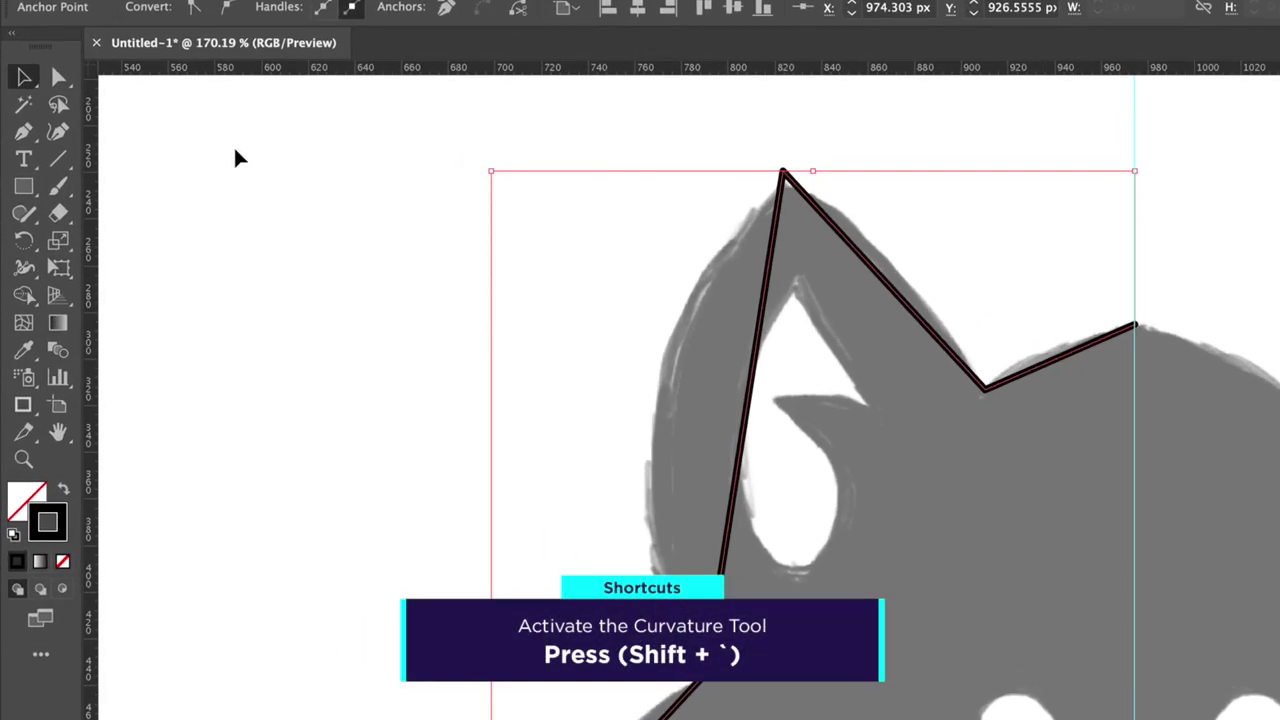
pyautogui.click(58, 131)
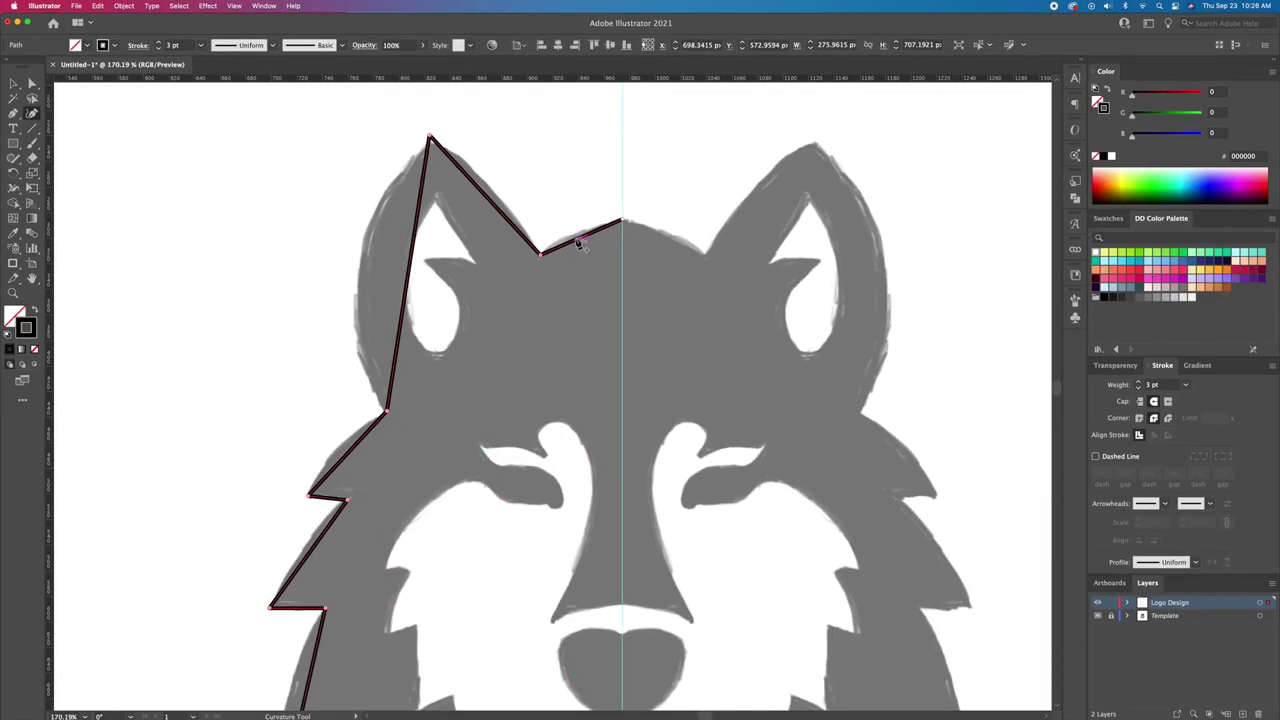
pyautogui.moveTo(578, 244); pyautogui.dragTo(573, 238)
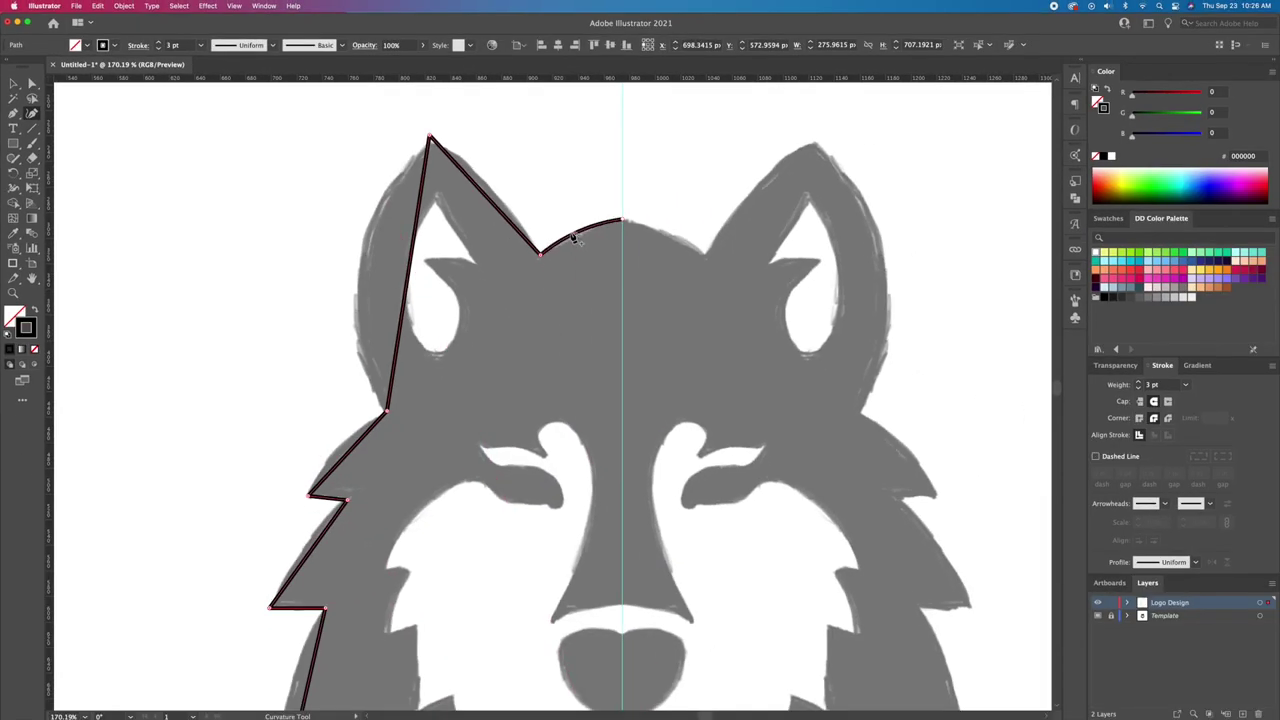
pyautogui.moveTo(480, 190); pyautogui.dragTo(485, 182)
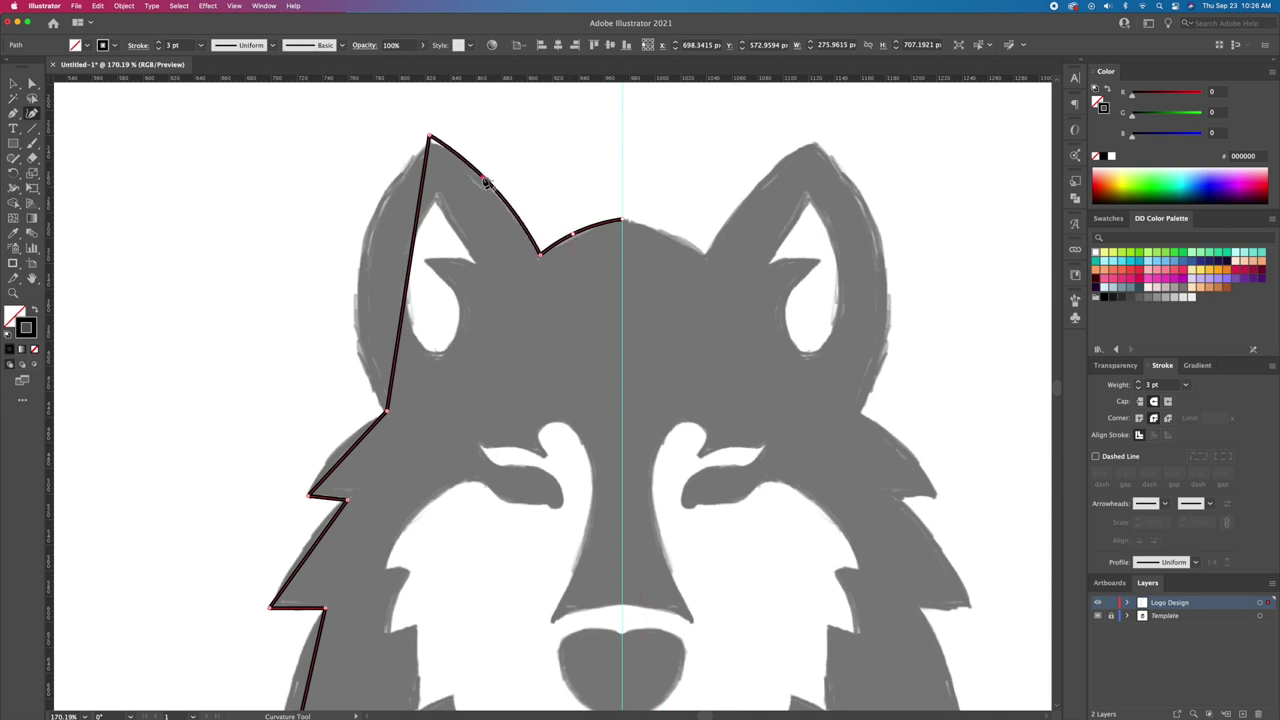
pyautogui.moveTo(417, 244); pyautogui.dragTo(365, 251)
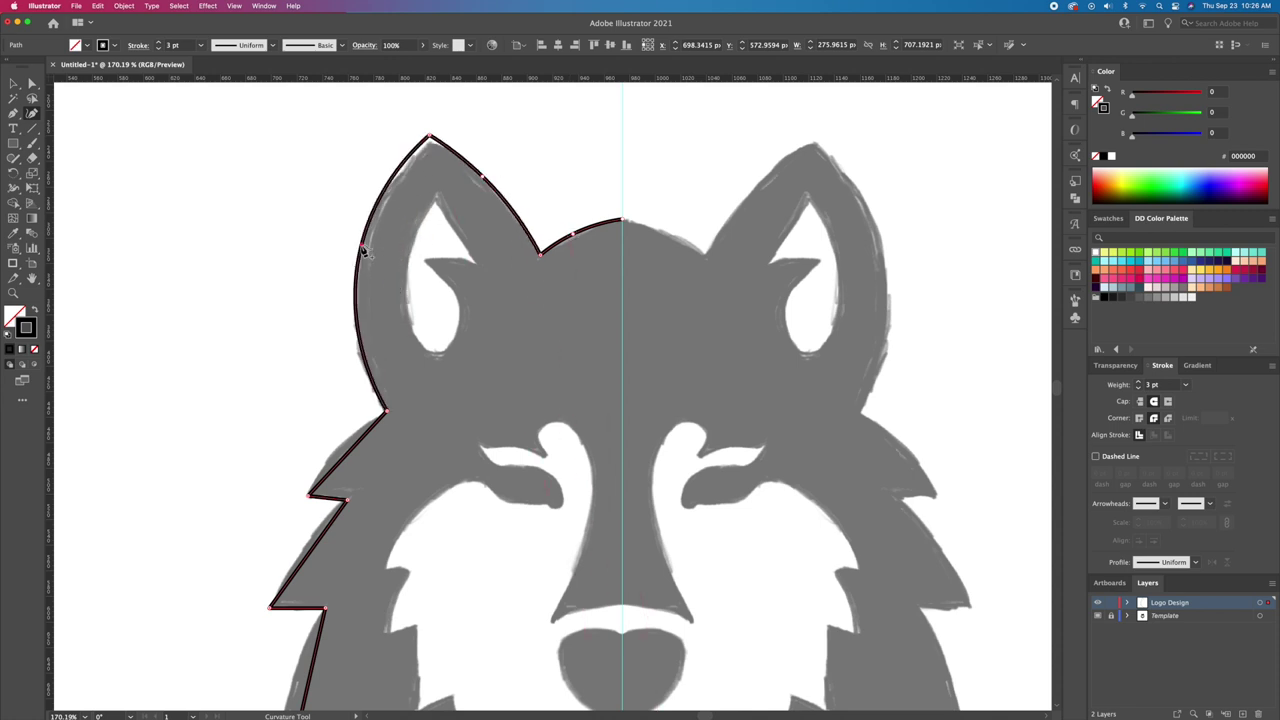
# Step: Bend the outer edges of the two upper left cheek tufts with the Curvature tool to match the sketch
pyautogui.scroll(-3, 365, 251)
pyautogui.hscroll(-4, 365, 251)
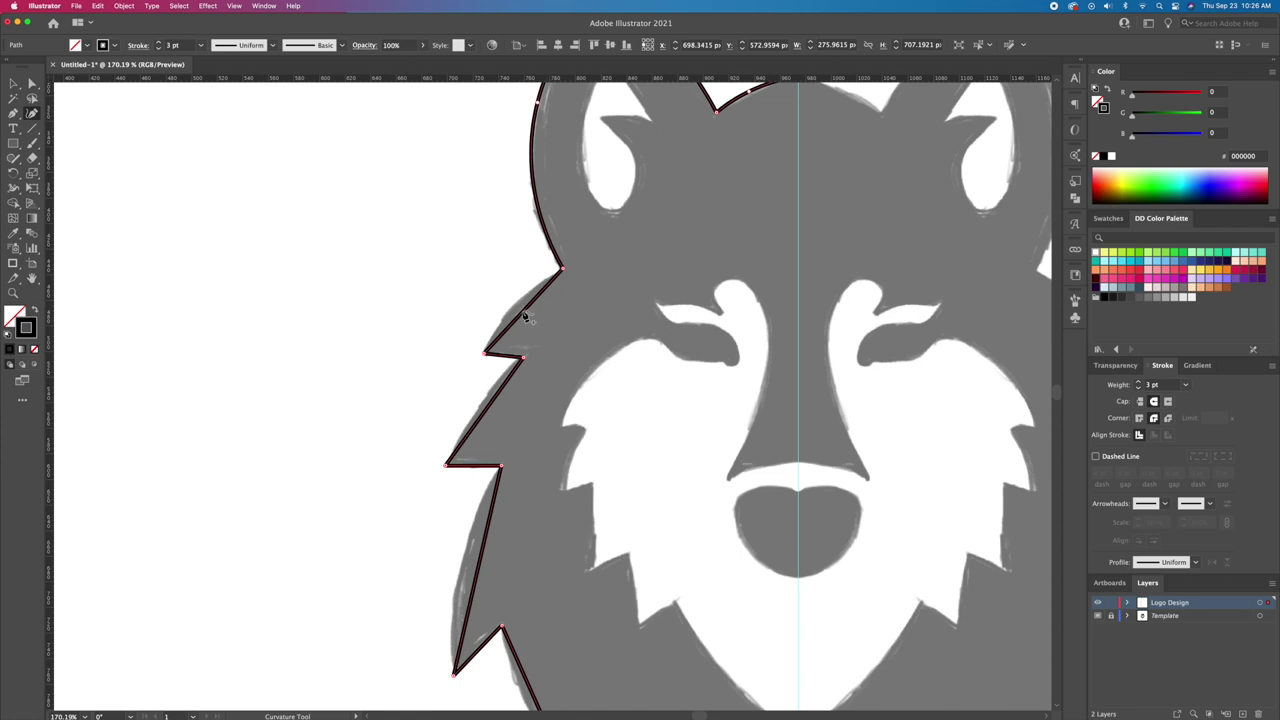
pyautogui.moveTo(524, 317); pyautogui.dragTo(514, 305)
pyautogui.moveTo(503, 360); pyautogui.dragTo(506, 357)
pyautogui.press('Delete')
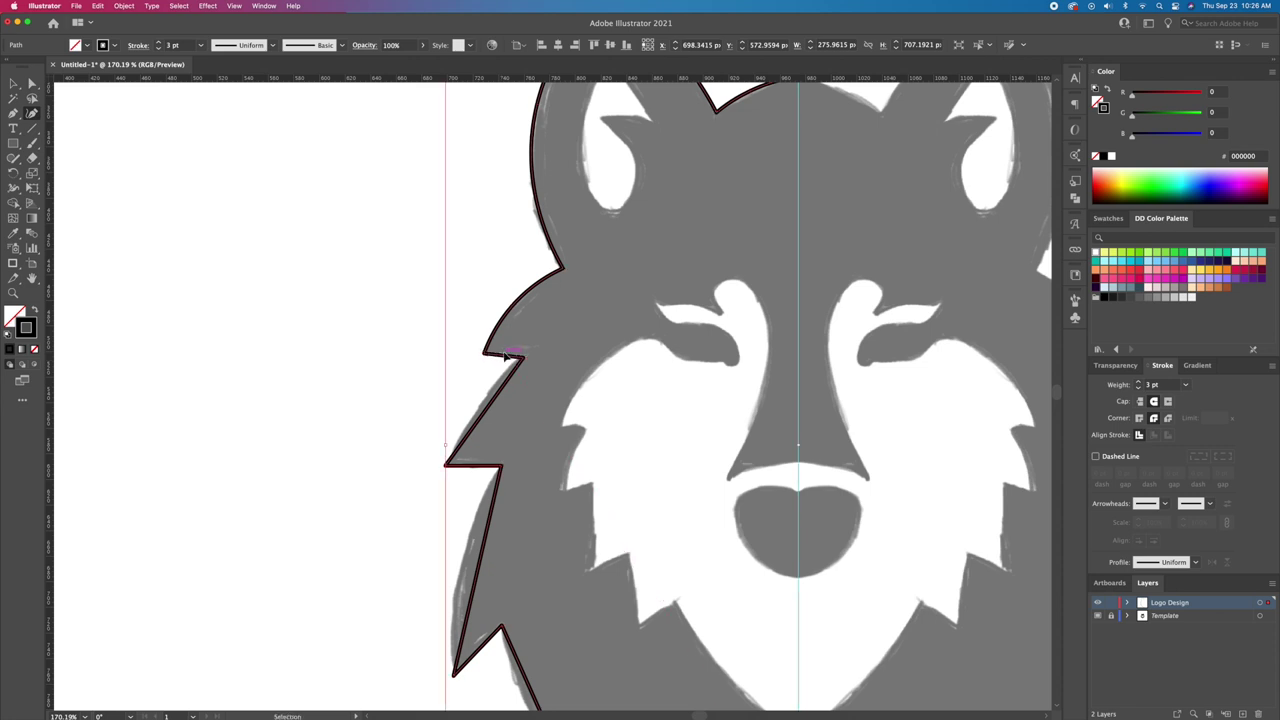
pyautogui.moveTo(484, 414); pyautogui.dragTo(476, 407)
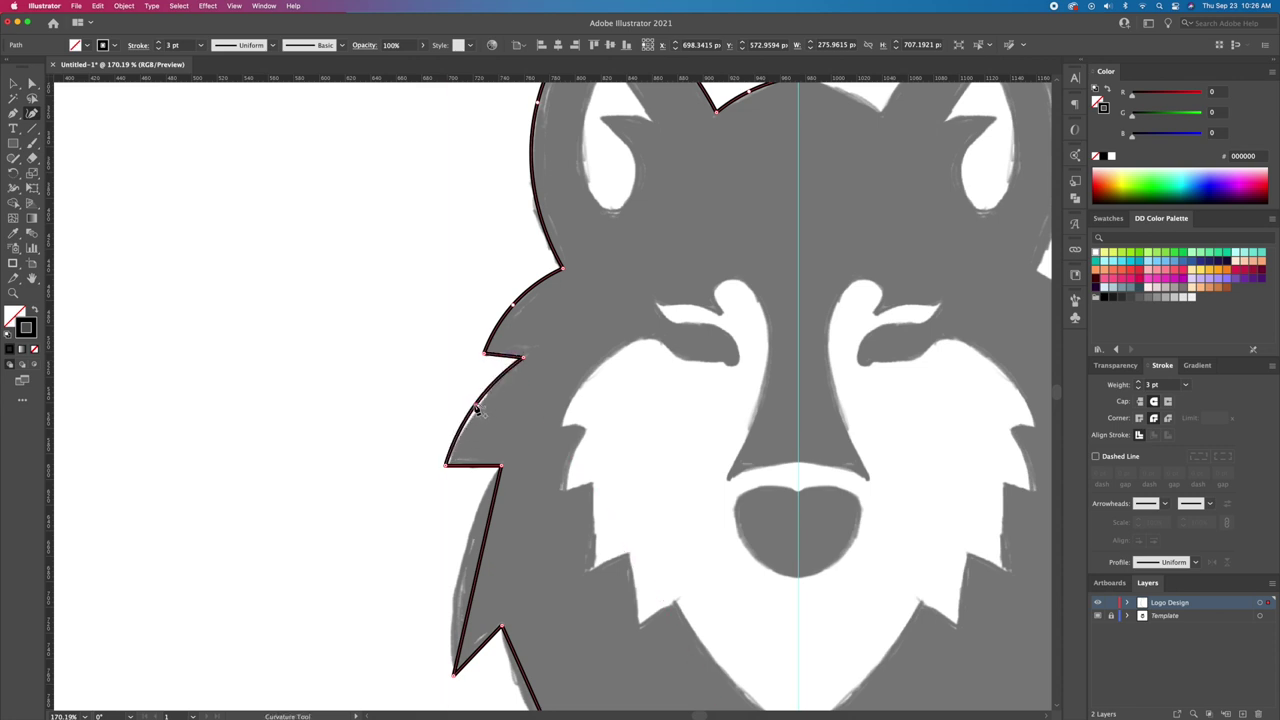
# Step: Bend the outer edges of the two lower left tufts and the chin segment outward into curves, and deselect the outline
pyautogui.scroll(-5, 497, 433)
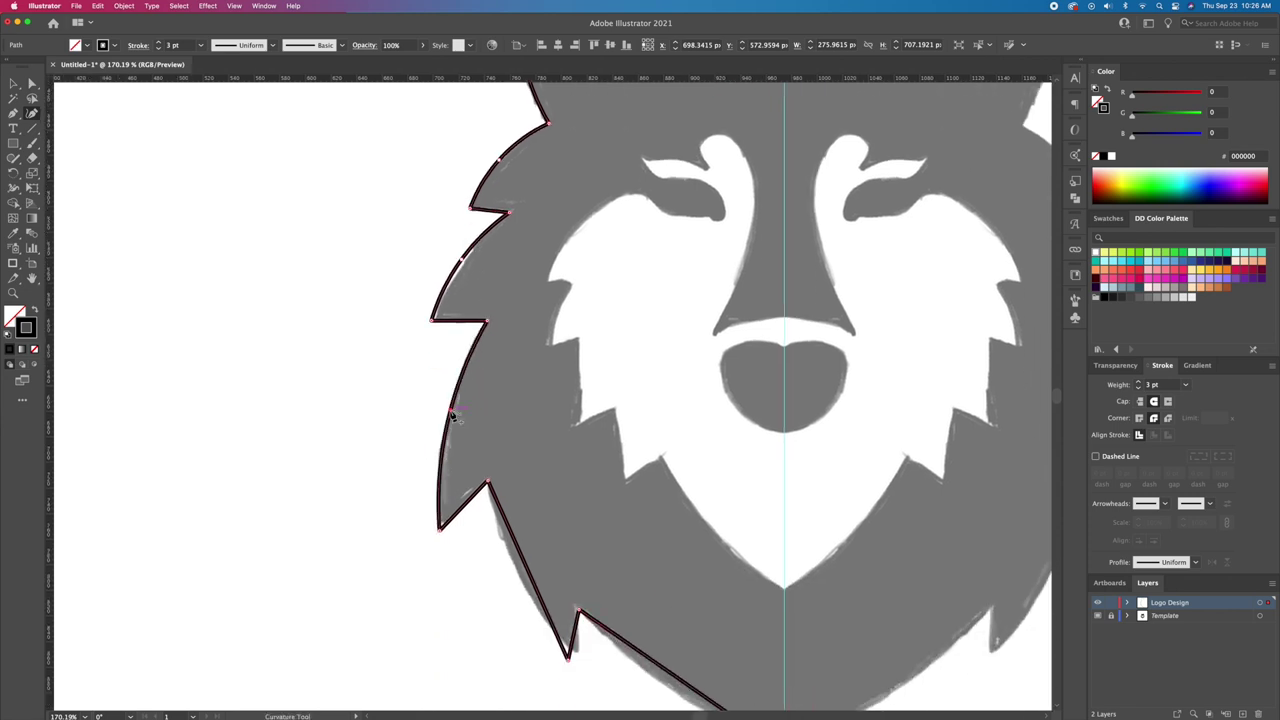
pyautogui.click(484, 298)
pyautogui.press('super+z')
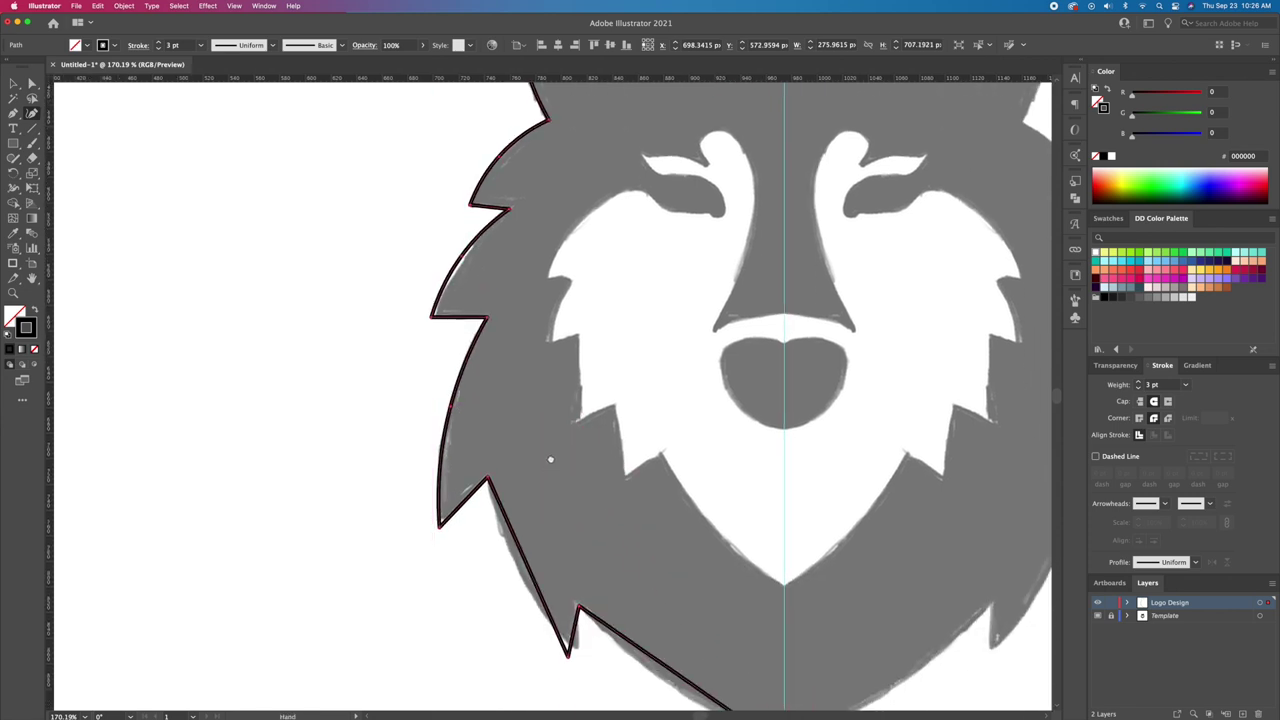
pyautogui.scroll(-7, 551, 457)
pyautogui.moveTo(509, 337); pyautogui.dragTo(492, 343)
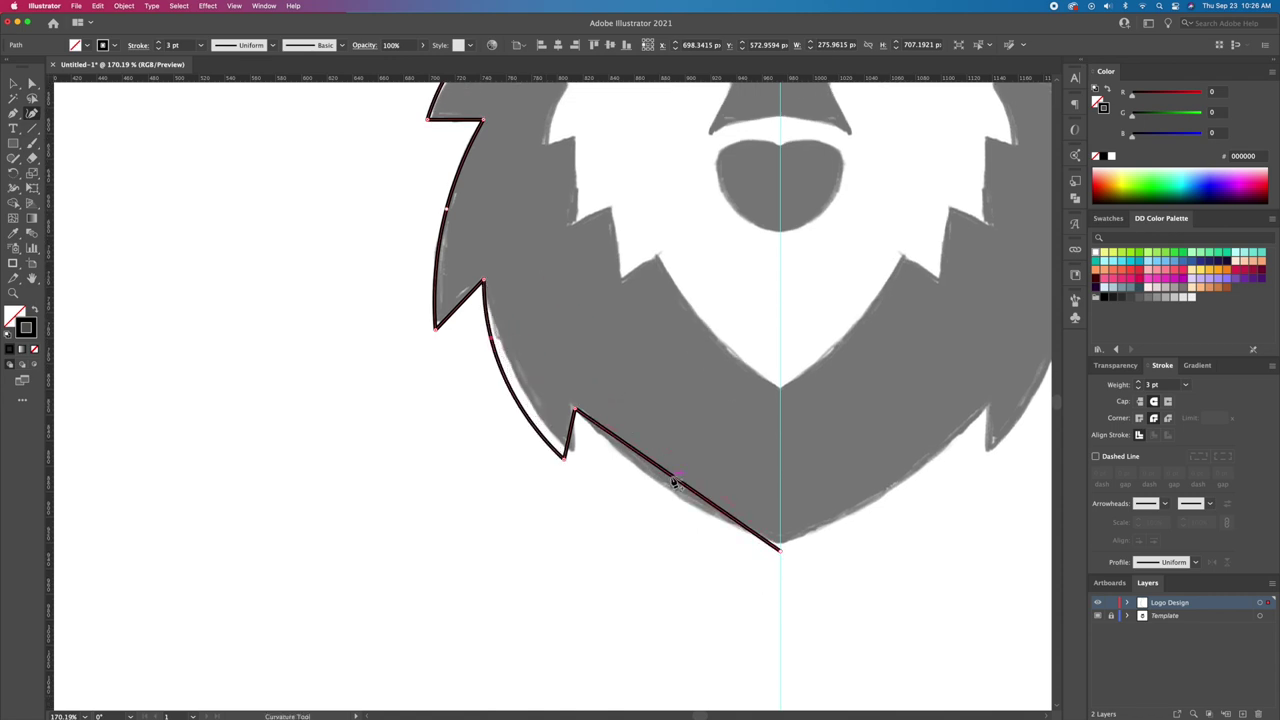
pyautogui.moveTo(676, 483); pyautogui.dragTo(555, 584)
pyautogui.press('super+shift+a')
pyautogui.press('super+0')
# Step: Trace the left ear's inner shape with the Pen tool as a closed path, from its tip around the notch and rounded base
pyautogui.press('z')
pyautogui.moveTo(456, 177); pyautogui.dragTo(504, 194)
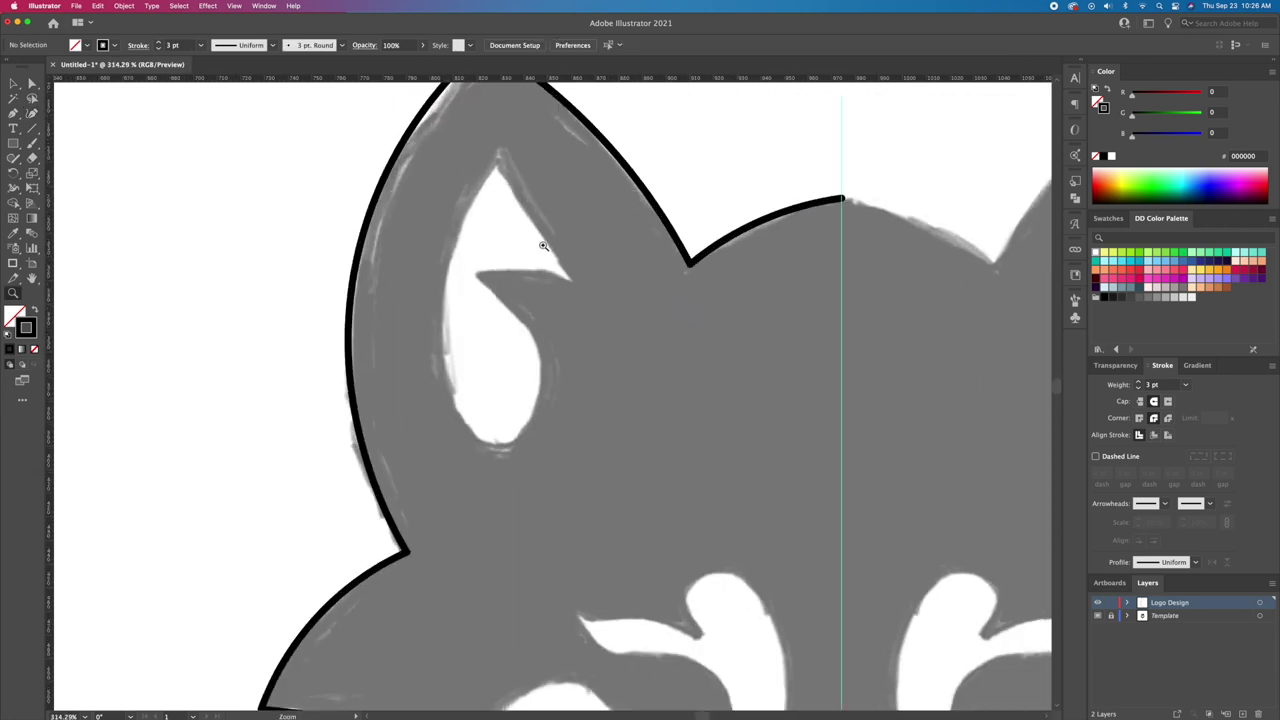
pyautogui.press('p')
pyautogui.click(498, 158)
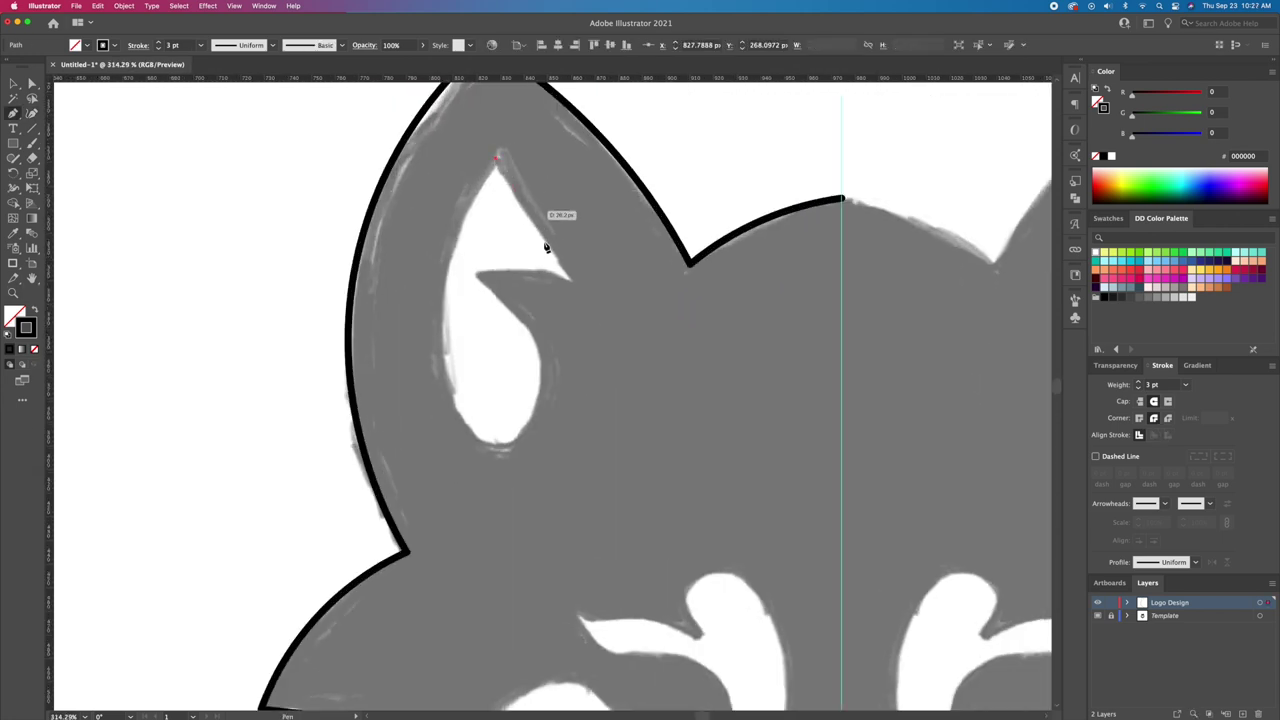
pyautogui.click(570, 281)
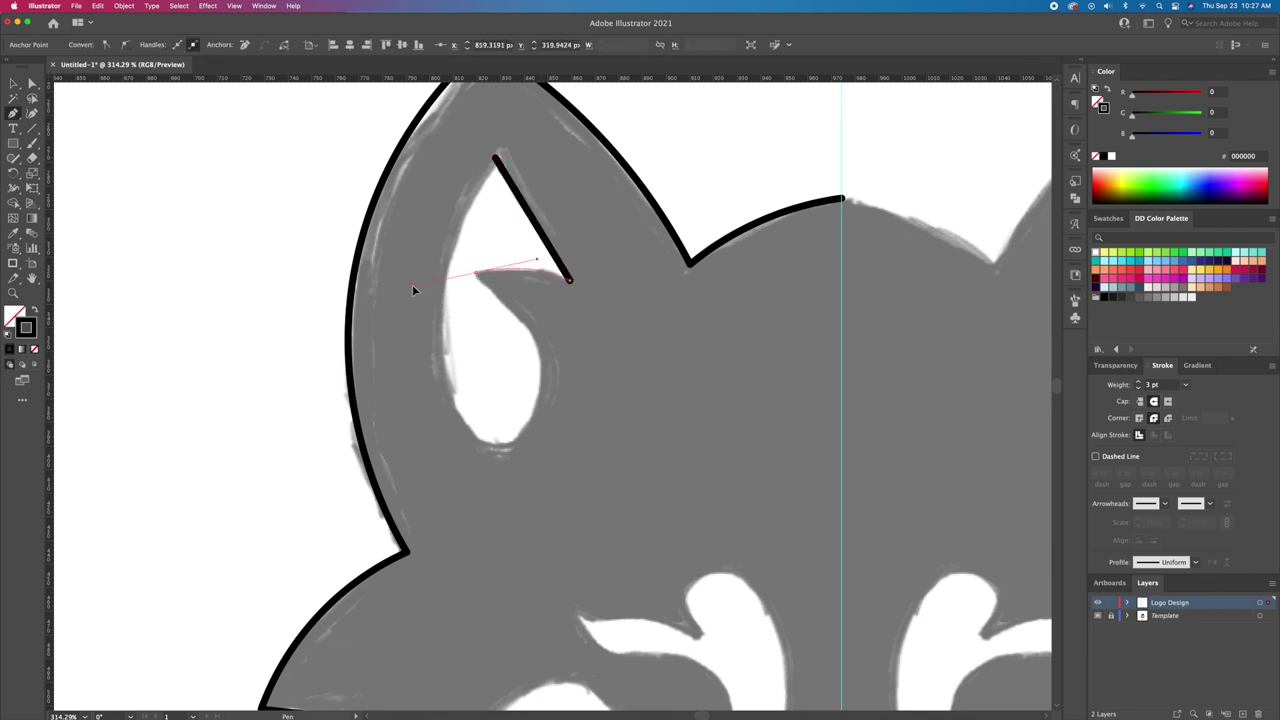
pyautogui.click(475, 272)
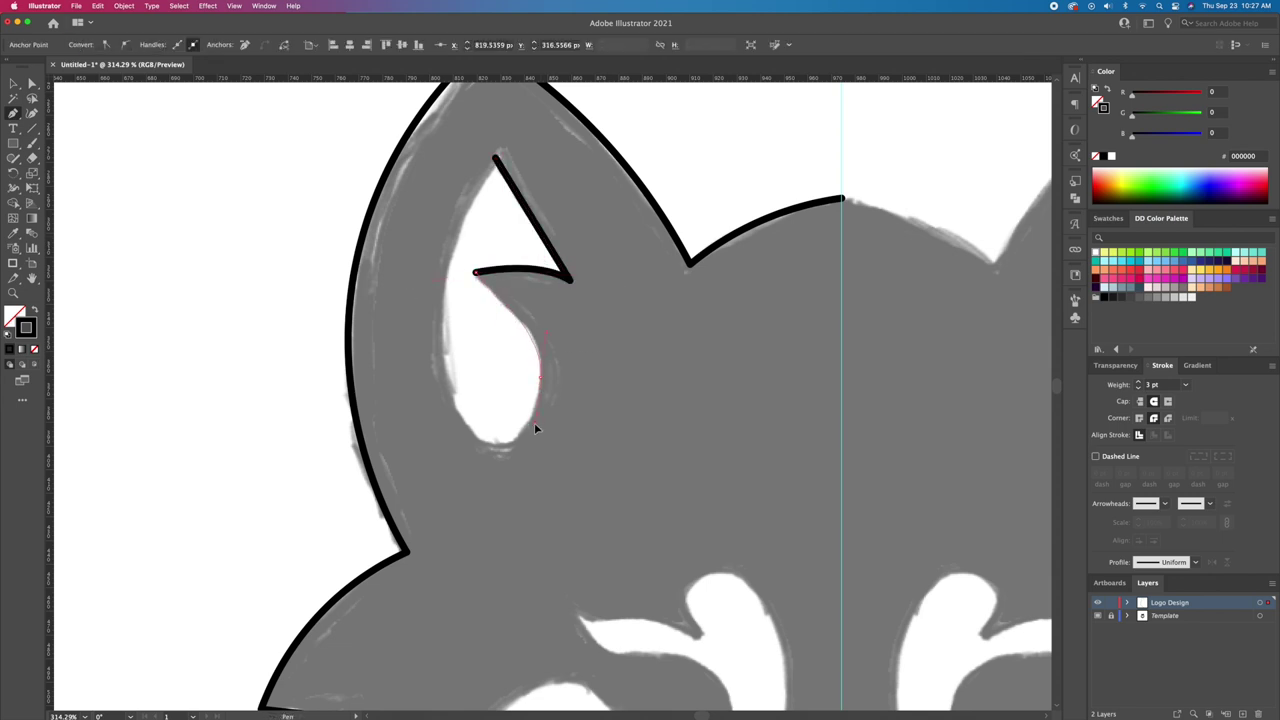
pyautogui.moveTo(535, 424); pyautogui.dragTo(532, 429)
pyautogui.moveTo(458, 410); pyautogui.dragTo(436, 373)
pyautogui.scroll(2, 540, 108)
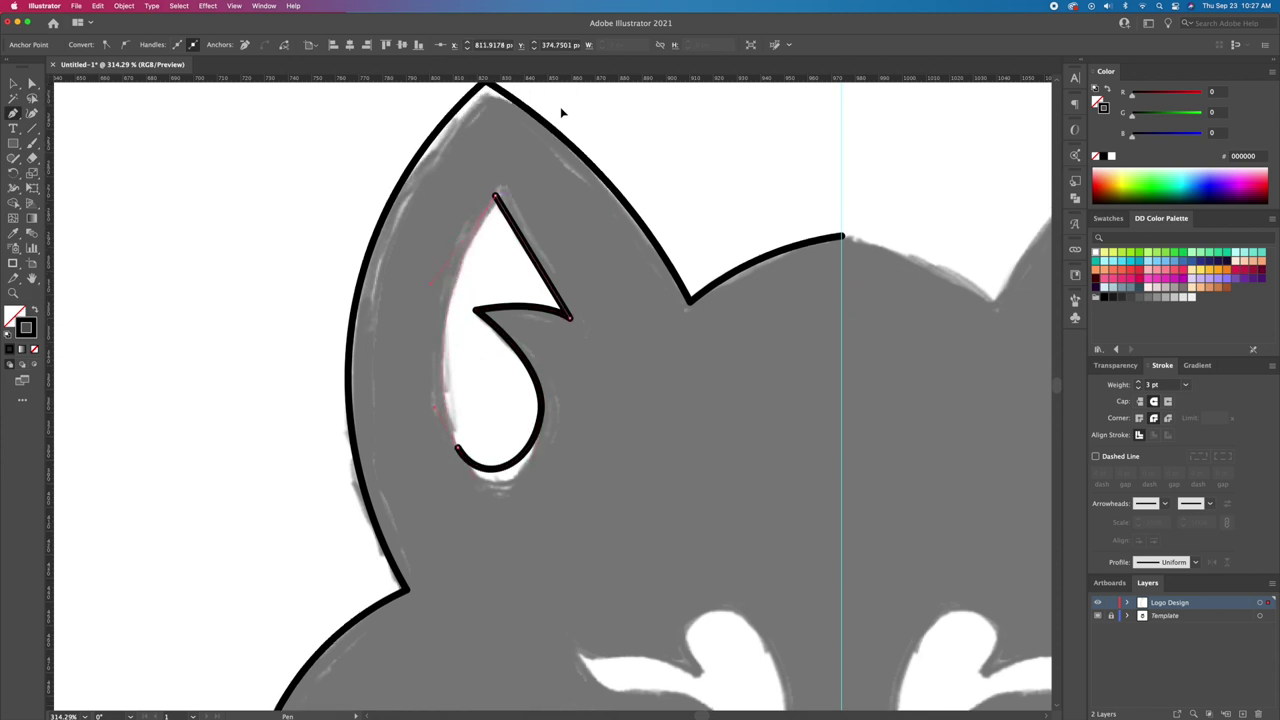
pyautogui.moveTo(561, 113); pyautogui.dragTo(562, 113)
# Step: Refine the inner ear shape by moving its right-side, lower-left and tip anchor points closer to the sketch with Direct Selection
pyautogui.press('a')
pyautogui.click(541, 417)
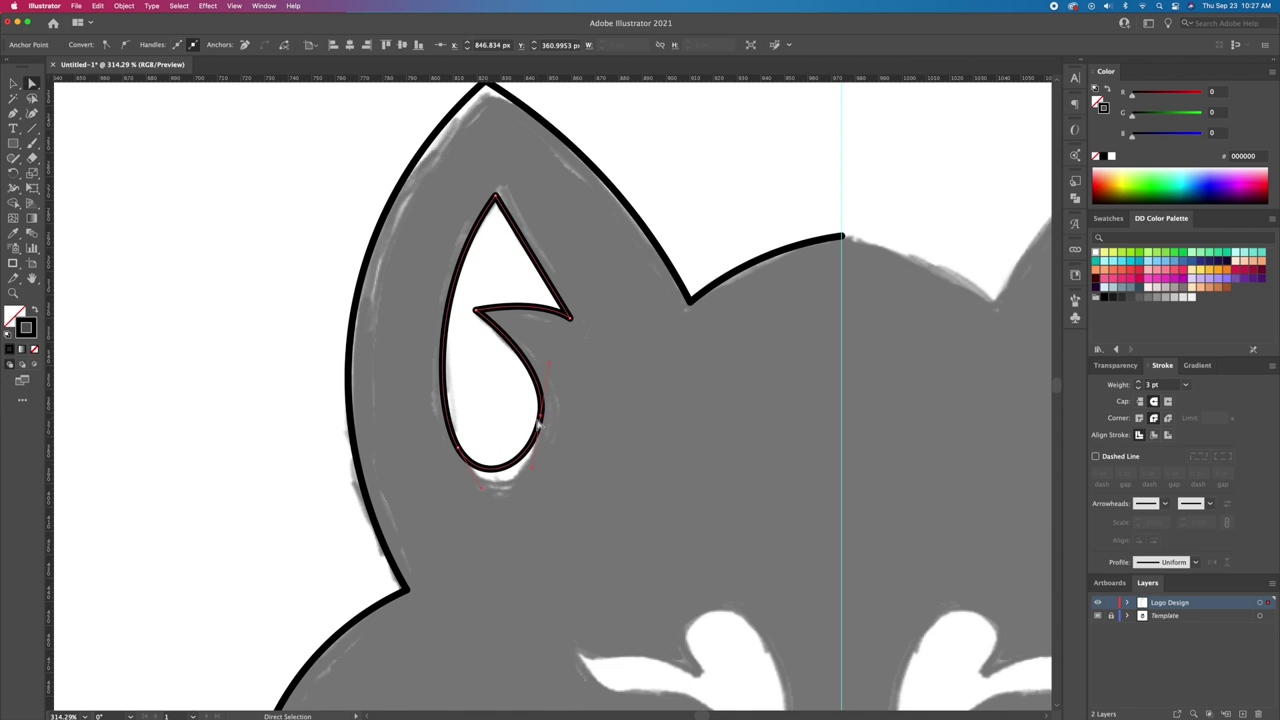
pyautogui.moveTo(540, 424); pyautogui.dragTo(546, 428)
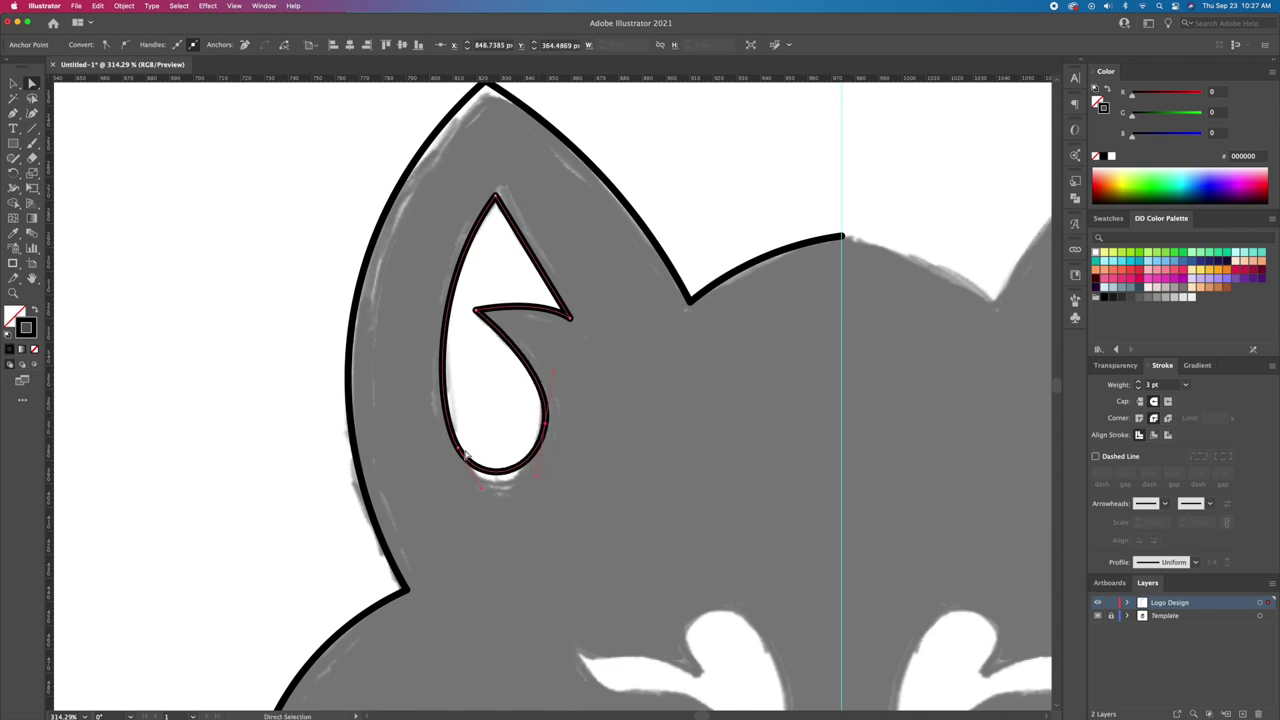
pyautogui.moveTo(462, 444); pyautogui.dragTo(451, 462)
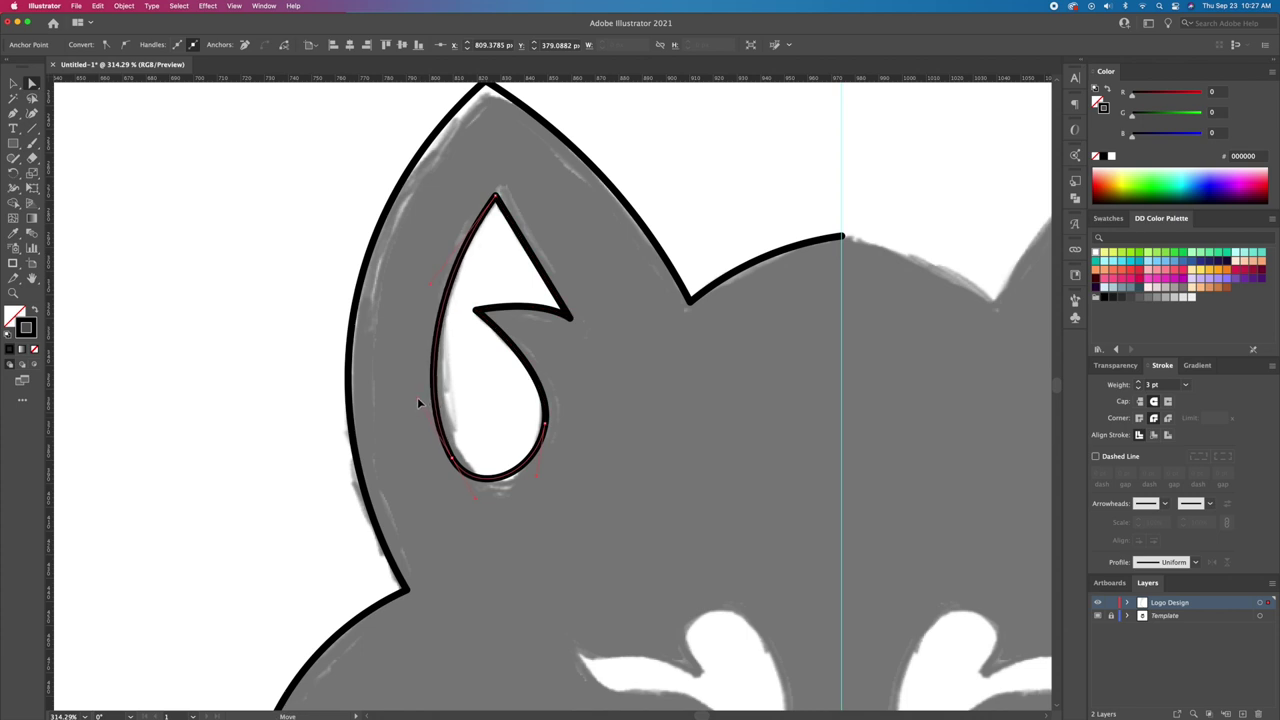
pyautogui.moveTo(454, 462); pyautogui.dragTo(452, 458)
pyautogui.moveTo(497, 199); pyautogui.dragTo(495, 192)
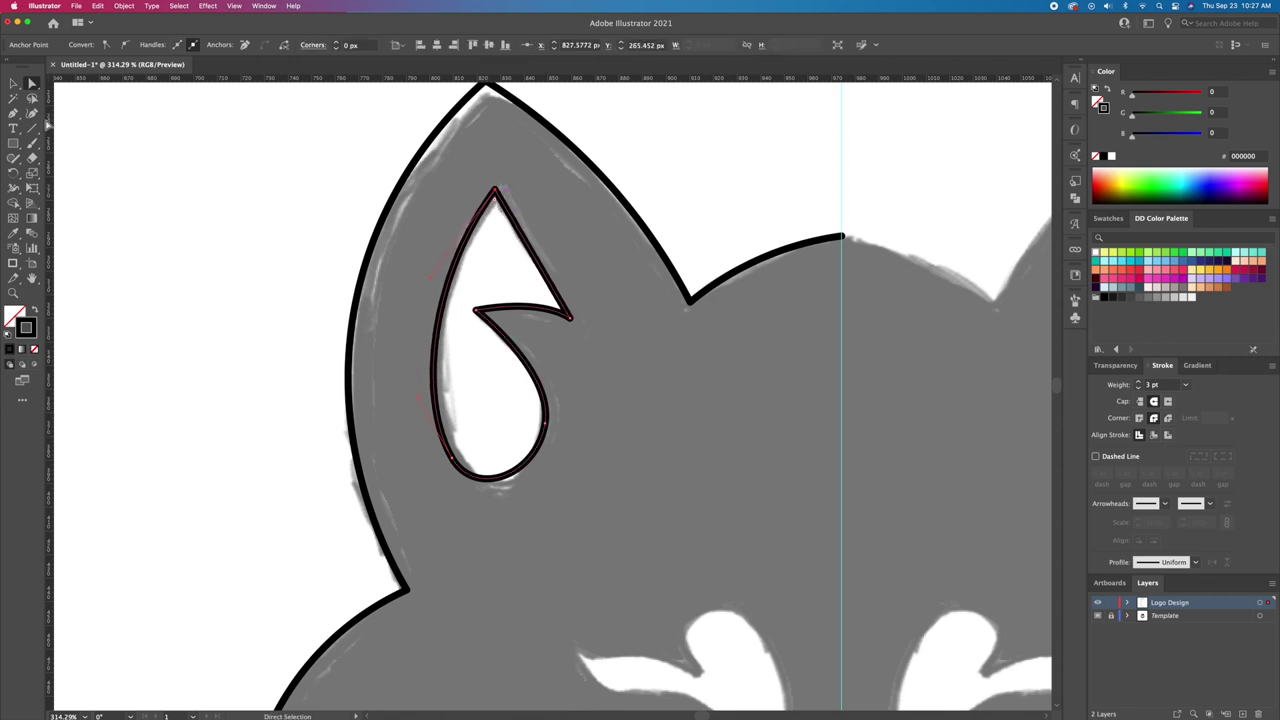
pyautogui.click(32, 113)
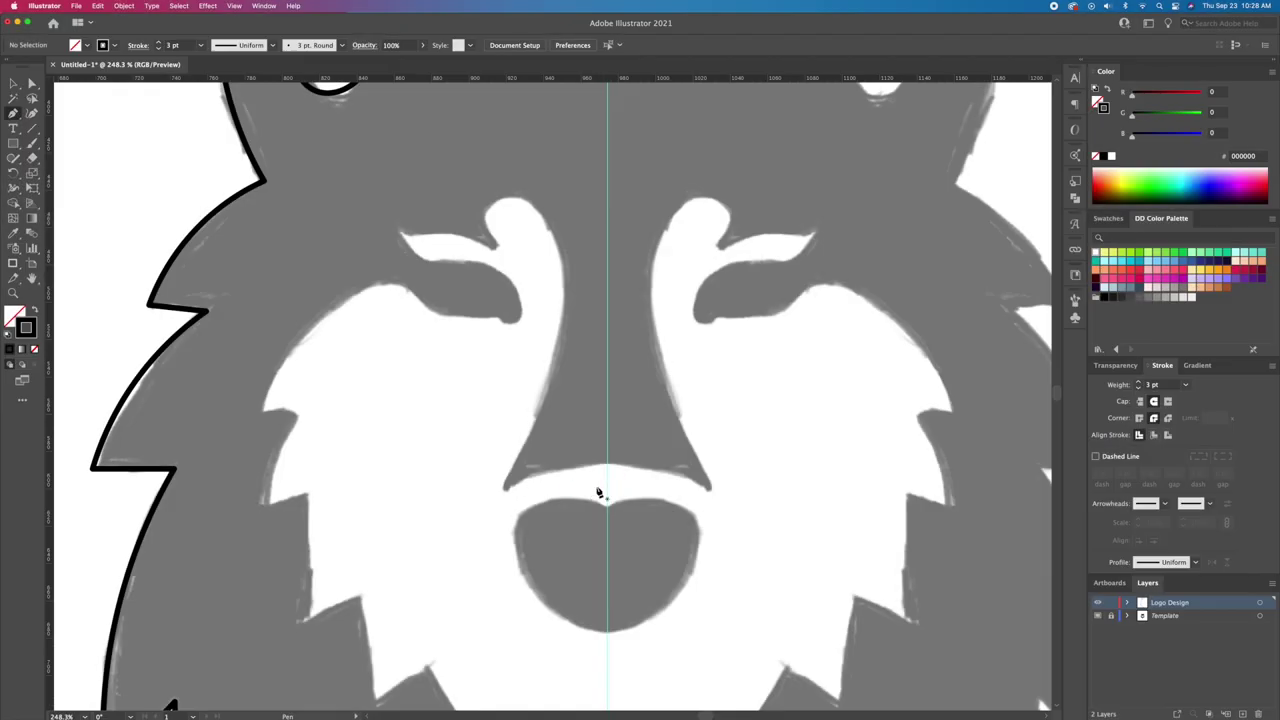
# Step: Start a pen path on the center guide at the muzzle bridge's base and trace up its left side around the rounded inner brow
pyautogui.click(608, 484)
pyautogui.click(506, 484)
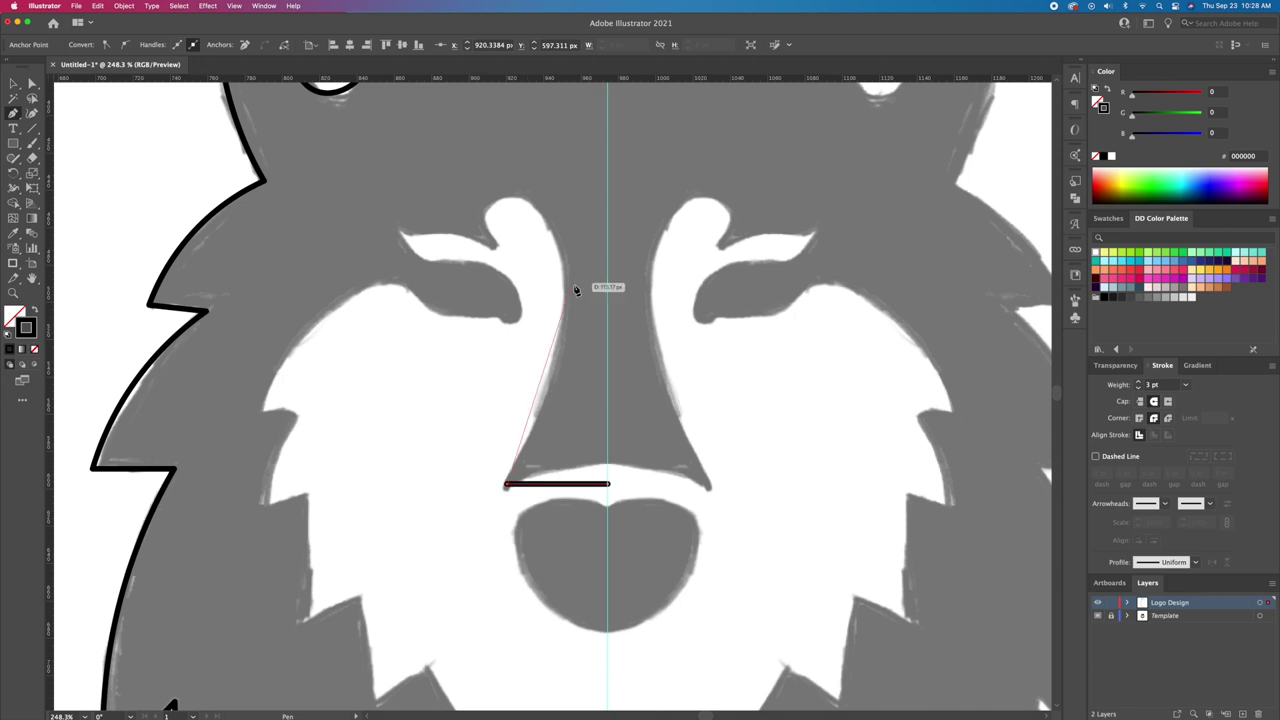
pyautogui.moveTo(568, 233); pyautogui.dragTo(566, 194)
pyautogui.moveTo(492, 207); pyautogui.dragTo(701, 304)
# Step: Continue the pen path along the left brow to its pointed outer tip and back around the eye shape
pyautogui.click(497, 248)
pyautogui.press('space')
pyautogui.moveTo(577, 267); pyautogui.dragTo(514, 241)
pyautogui.click(525, 253)
pyautogui.moveTo(565, 297); pyautogui.dragTo(545, 334)
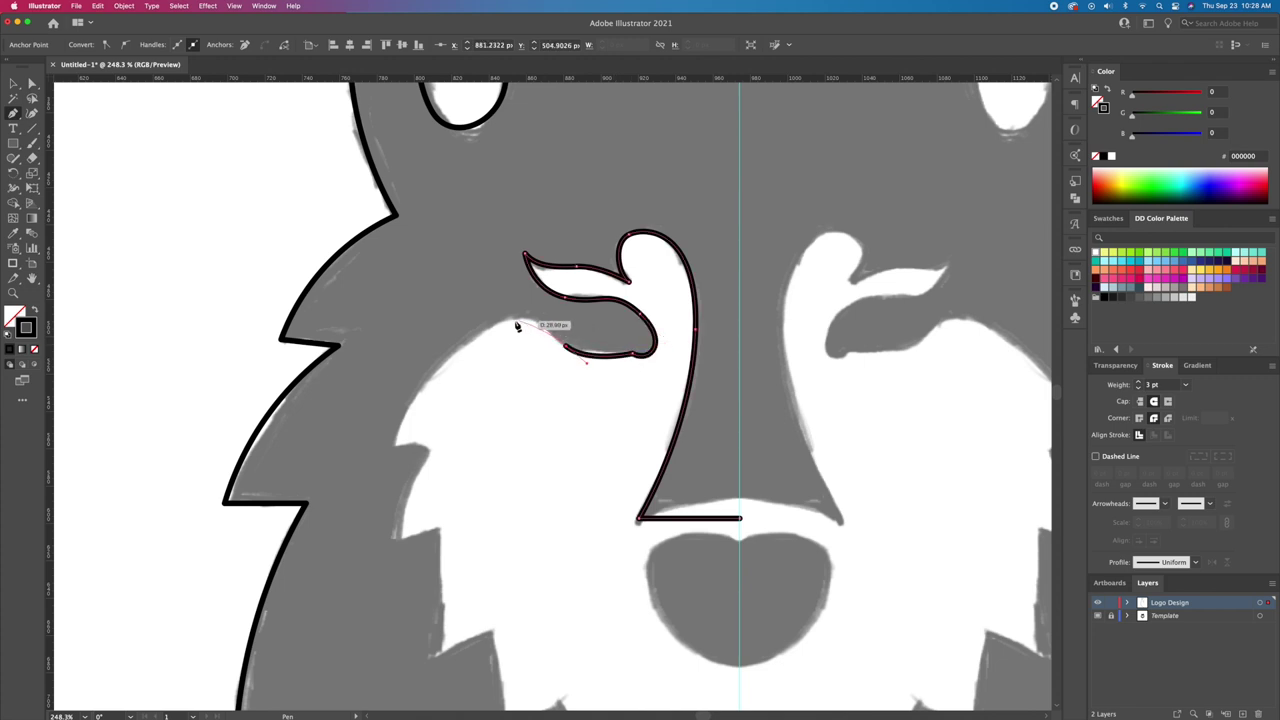
# Step: Redo the last anchor and extend the path in a curve over the top of the left inner cheek to its first tuft
pyautogui.scroll(-3, 488, 333)
pyautogui.hscroll(-2, 488, 333)
pyautogui.press('super+z')
pyautogui.moveTo(577, 190)
pyautogui.mouseDown()
pyautogui.moveTo(555, 205)
pyautogui.moveTo(589, 189)
pyautogui.moveTo(557, 193)
pyautogui.mouseUp()
pyautogui.moveTo(486, 305); pyautogui.dragTo(474, 364)
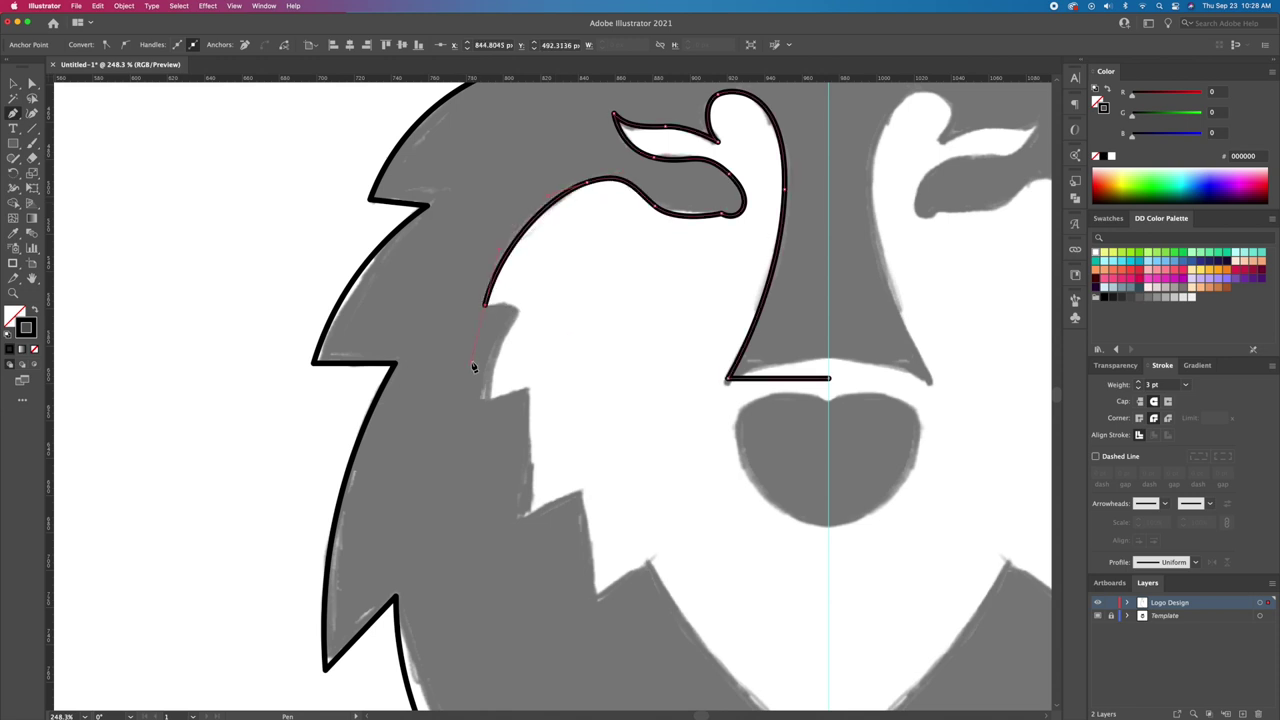
# Step: Continue the path down the inner cheek with straight zigzag segments around the upper fur tufts
pyautogui.click(520, 308)
pyautogui.click(481, 402)
pyautogui.click(527, 390)
pyautogui.scroll(-5, 513, 365)
pyautogui.click(505, 378)
pyautogui.click(563, 350)
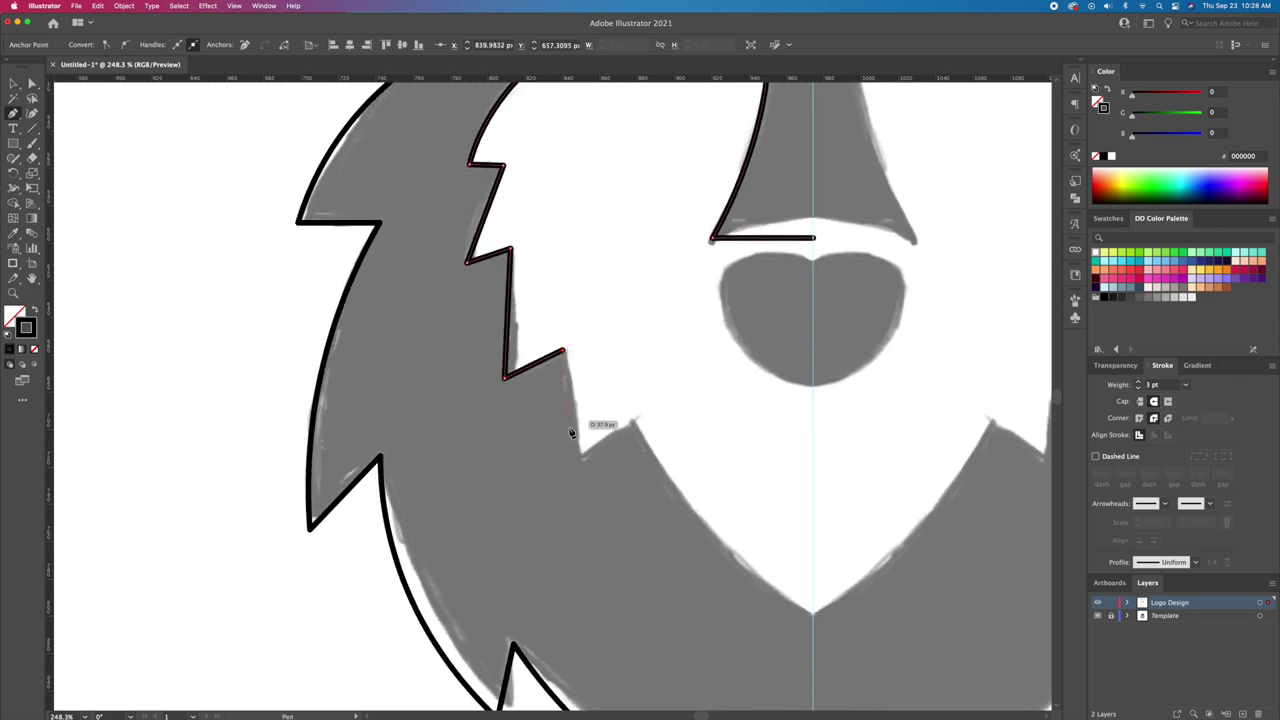
# Step: Add the lowest inner cheek tuft and end the path on the center guide at the white face area's lower point
pyautogui.click(578, 466)
pyautogui.click(634, 425)
pyautogui.moveTo(635, 427); pyautogui.dragTo(520, 309)
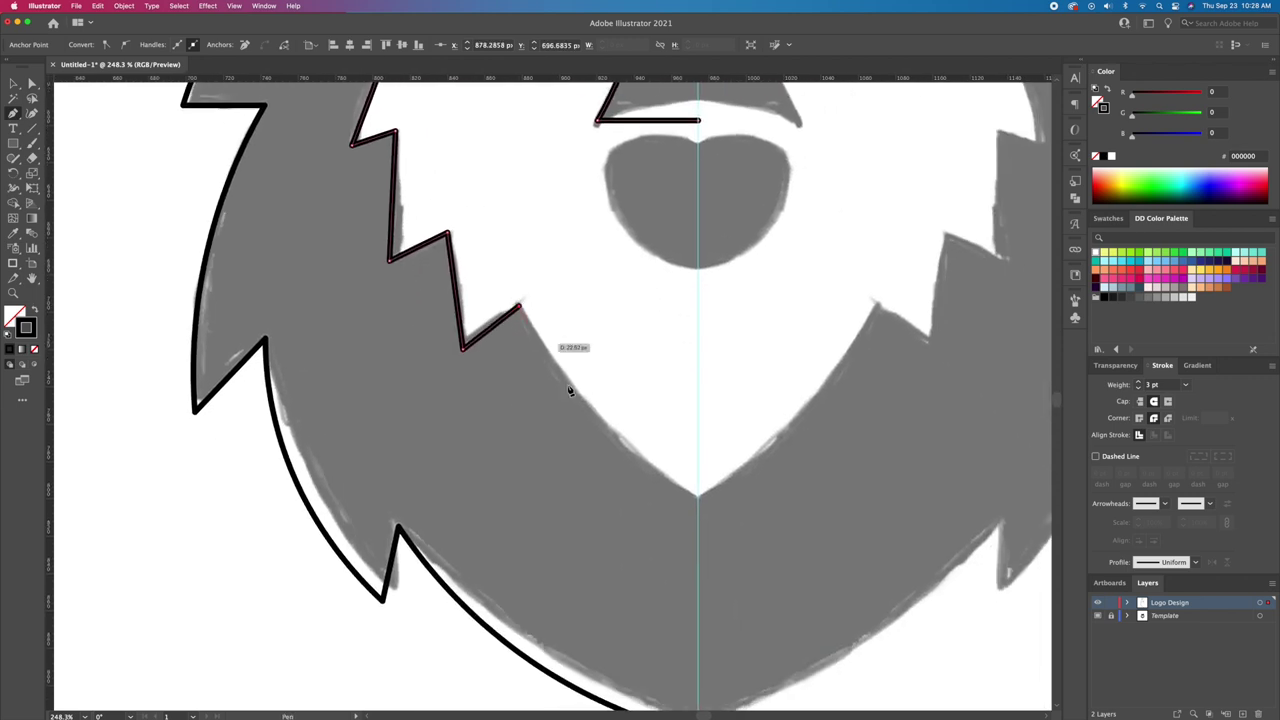
pyautogui.click(699, 502)
pyautogui.moveTo(699, 502); pyautogui.dragTo(634, 449)
pyautogui.scroll(-2, 634, 449)
pyautogui.scroll(4, 623, 451)
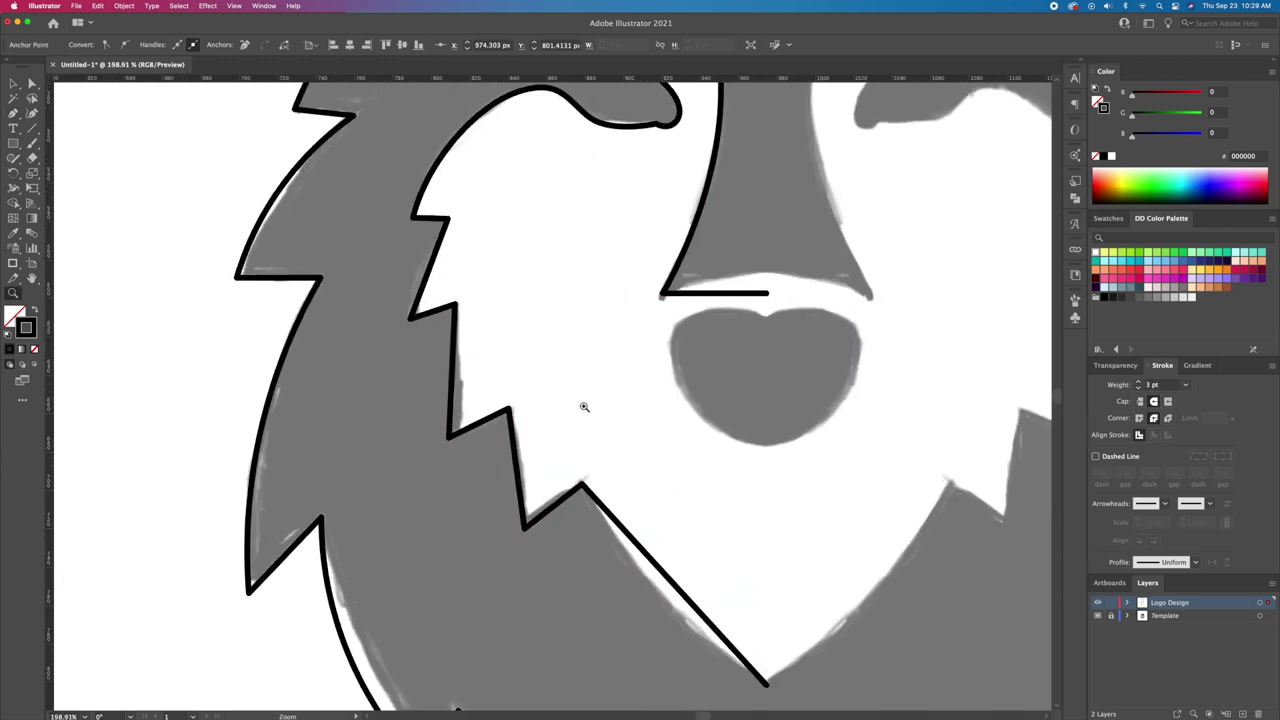
# Step: Bend the inner cheek tuft edges and the long segment to the center guide with the Curvature tool
pyautogui.click(32, 113)
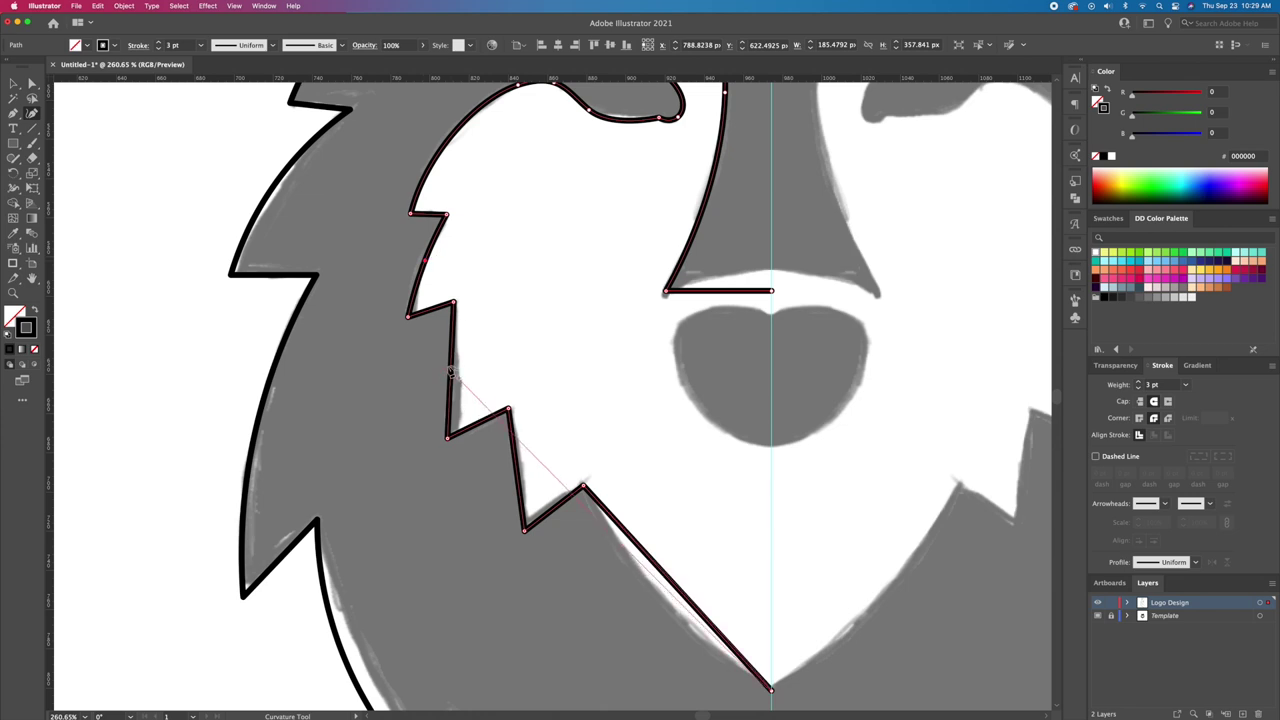
pyautogui.moveTo(449, 367); pyautogui.dragTo(440, 365)
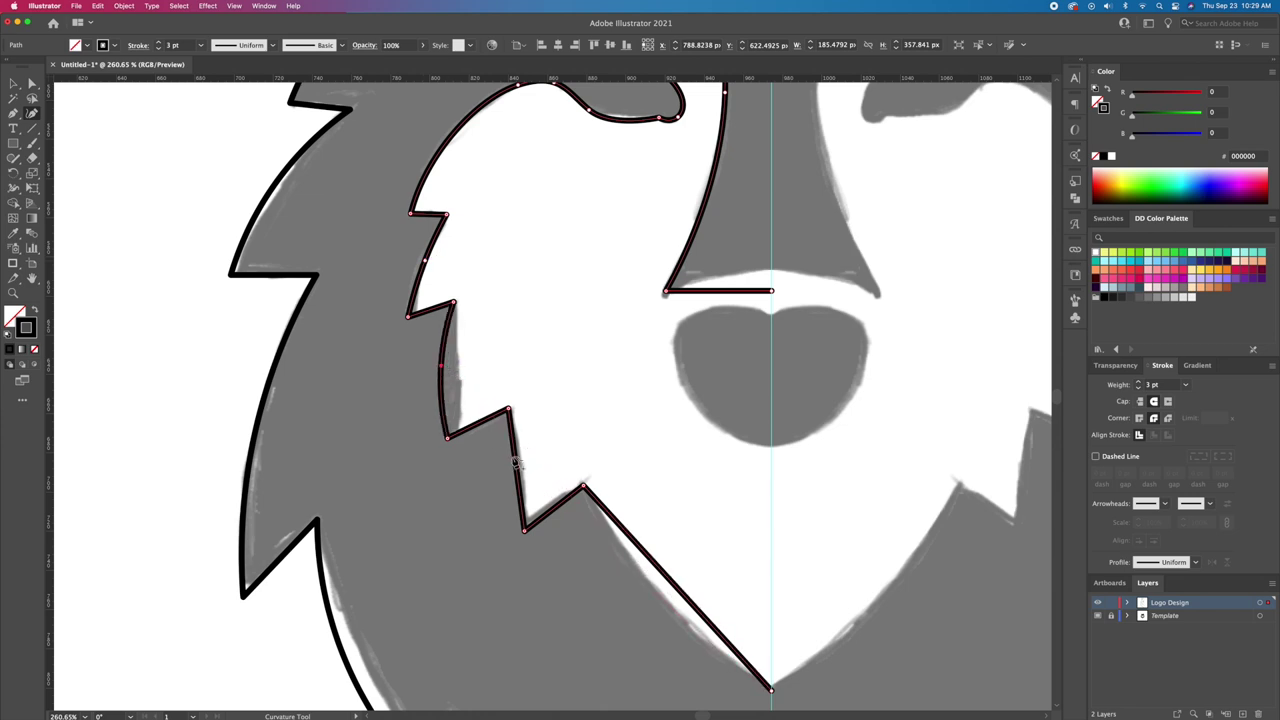
pyautogui.moveTo(505, 460); pyautogui.dragTo(479, 358)
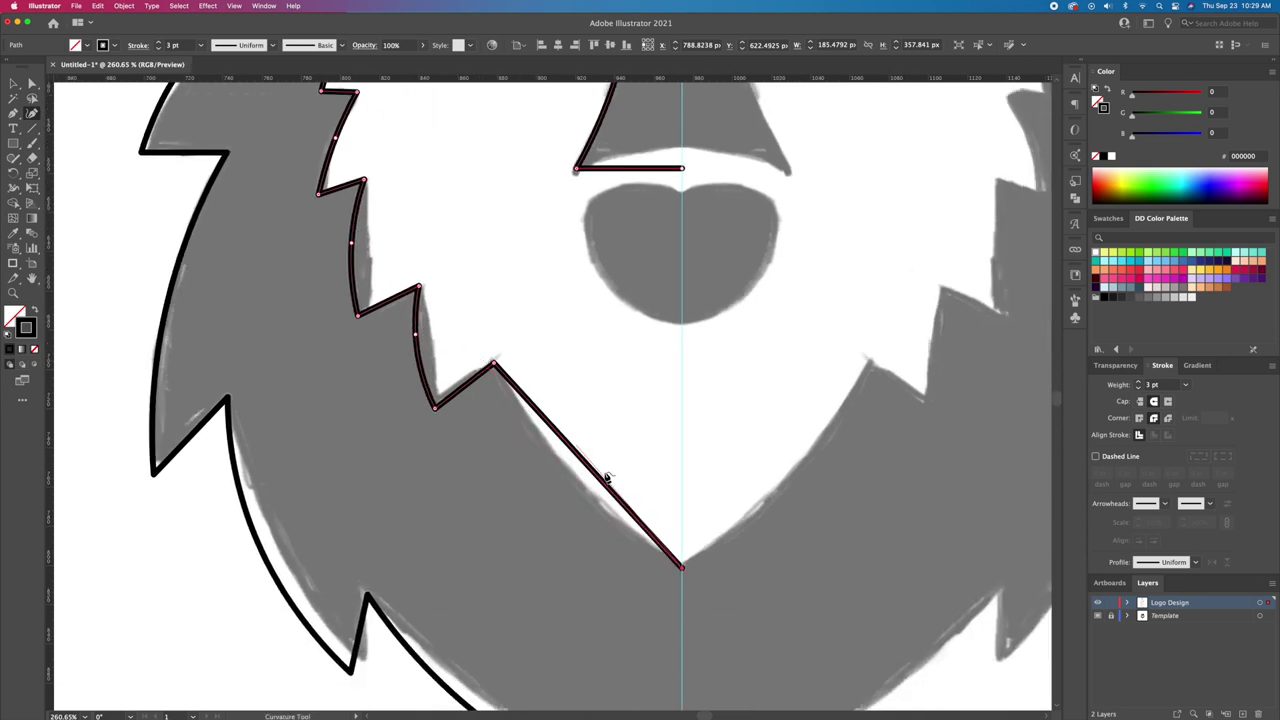
pyautogui.moveTo(580, 462); pyautogui.dragTo(569, 478)
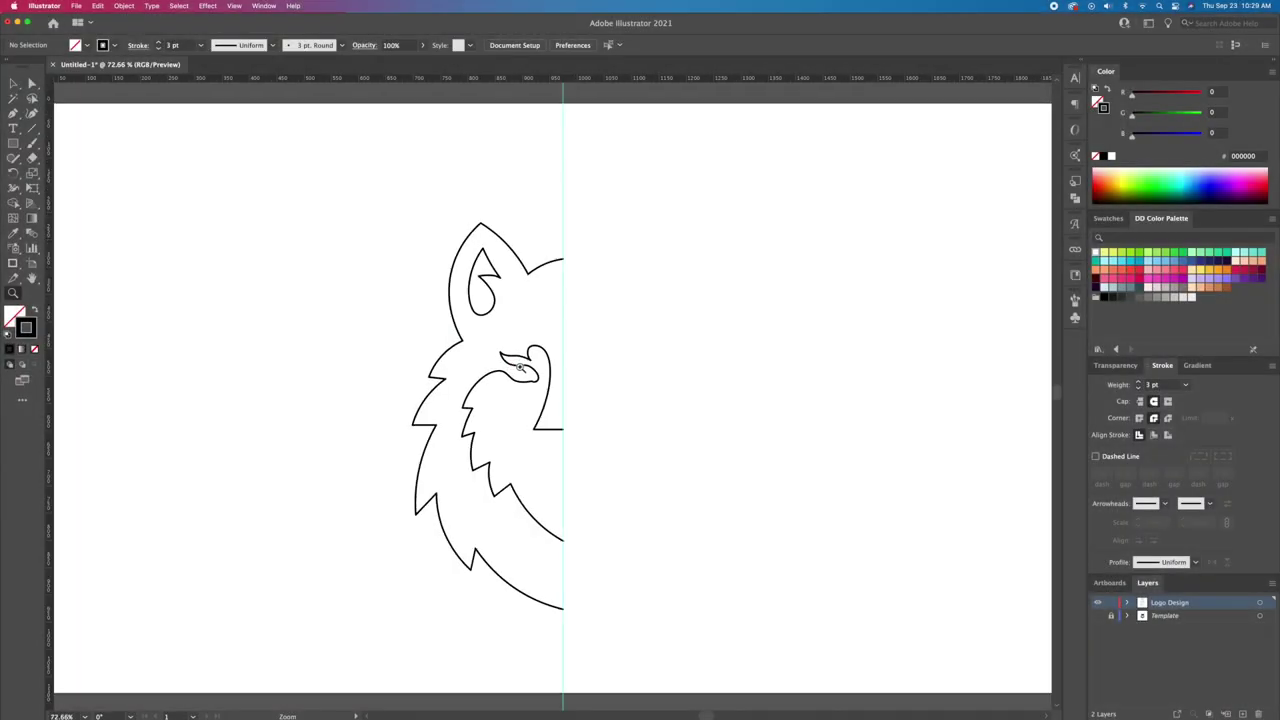
# Step: Set the stroke weight of all the traced half-face paths to 6 pt
pyautogui.moveTo(536, 379); pyautogui.dragTo(535, 361)
pyautogui.press('super+a')
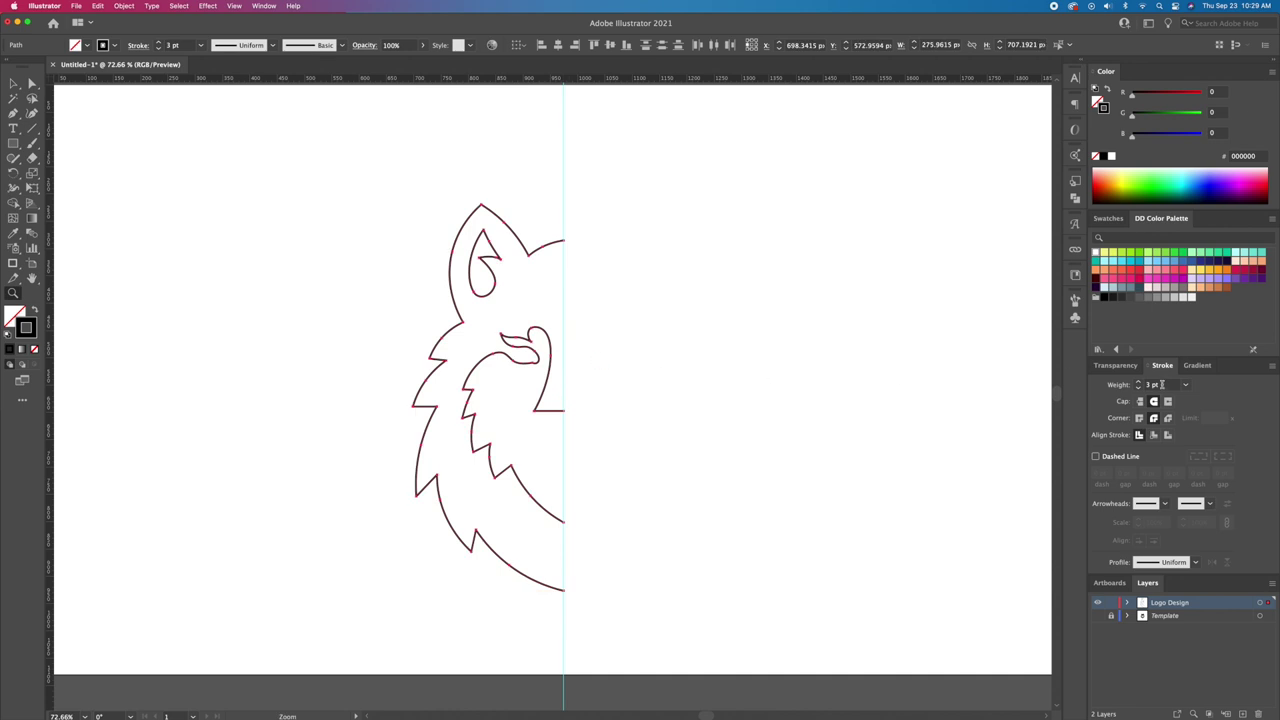
pyautogui.click(1139, 383)
pyautogui.click(1139, 383)
pyautogui.click(1139, 383)
pyautogui.press('v')
pyautogui.click(742, 388)
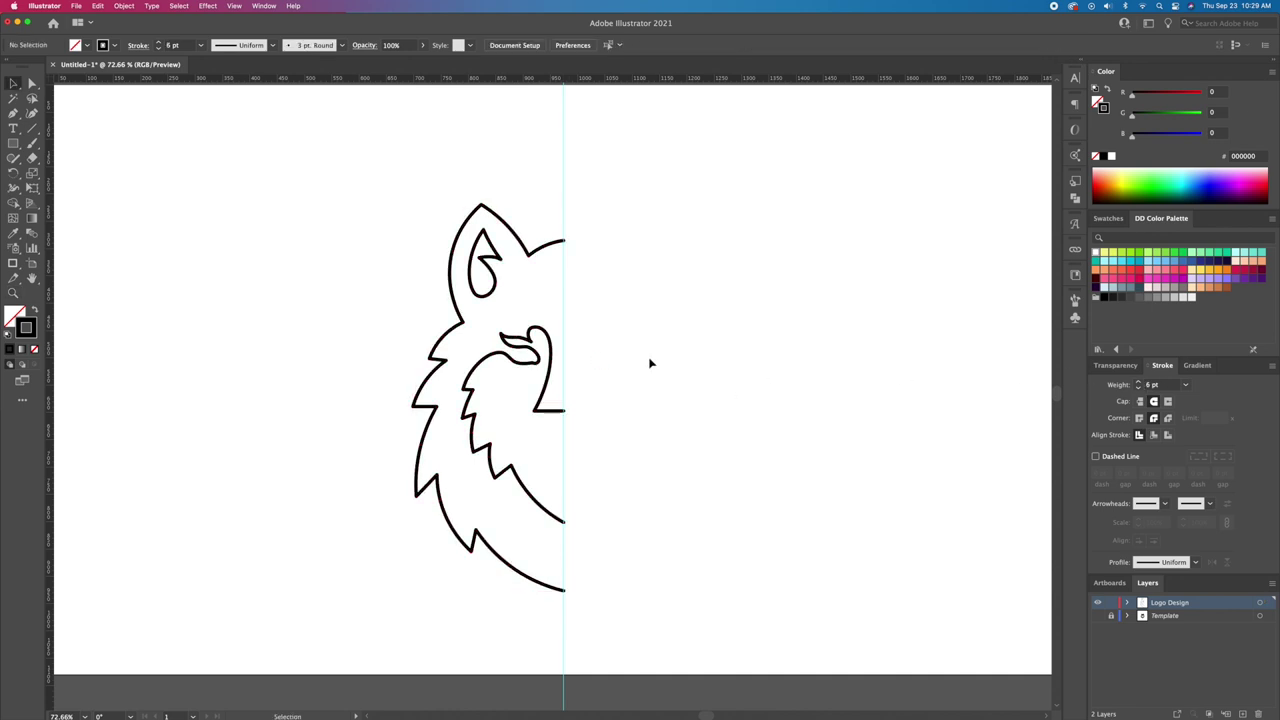
# Step: Reflect a copy of all the half-face paths across the vertical axis at the center guide, and deselect the result
pyautogui.moveTo(622, 217); pyautogui.dragTo(421, 556)
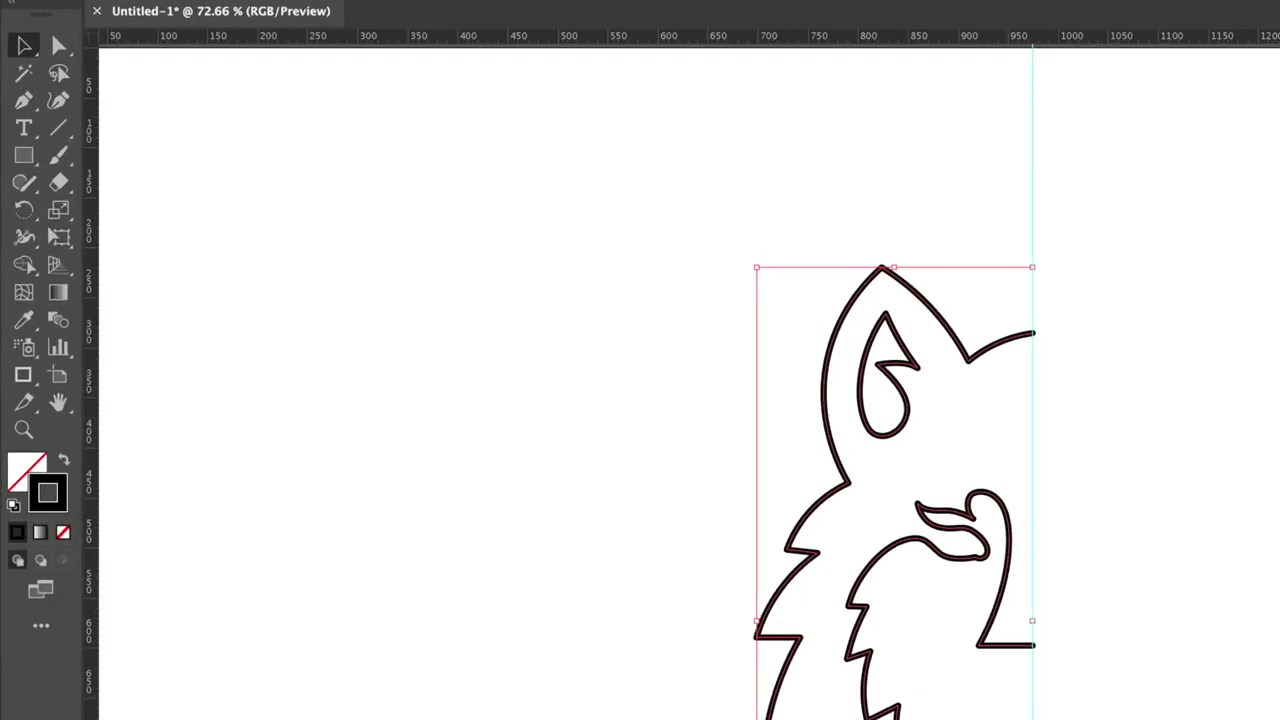
pyautogui.moveTo(24, 209); pyautogui.dragTo(117, 242)
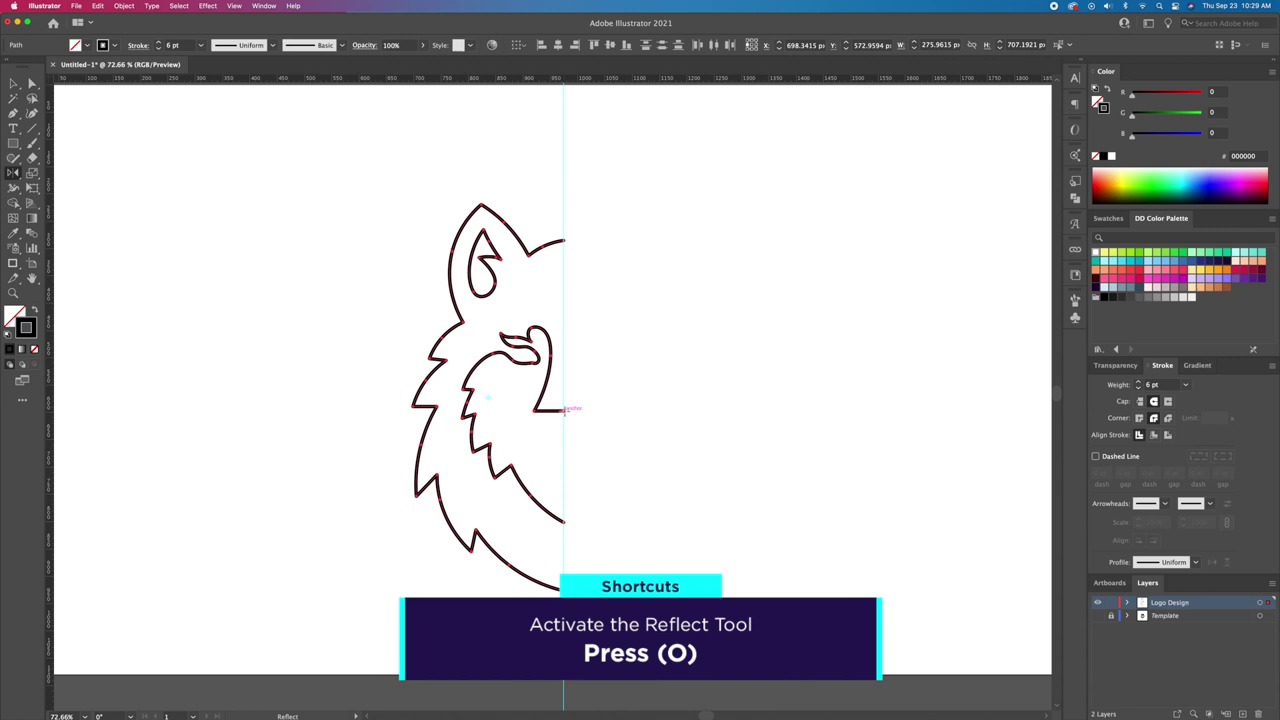
pyautogui.keyDown('alt'); pyautogui.click(565, 409); pyautogui.keyUp('alt')
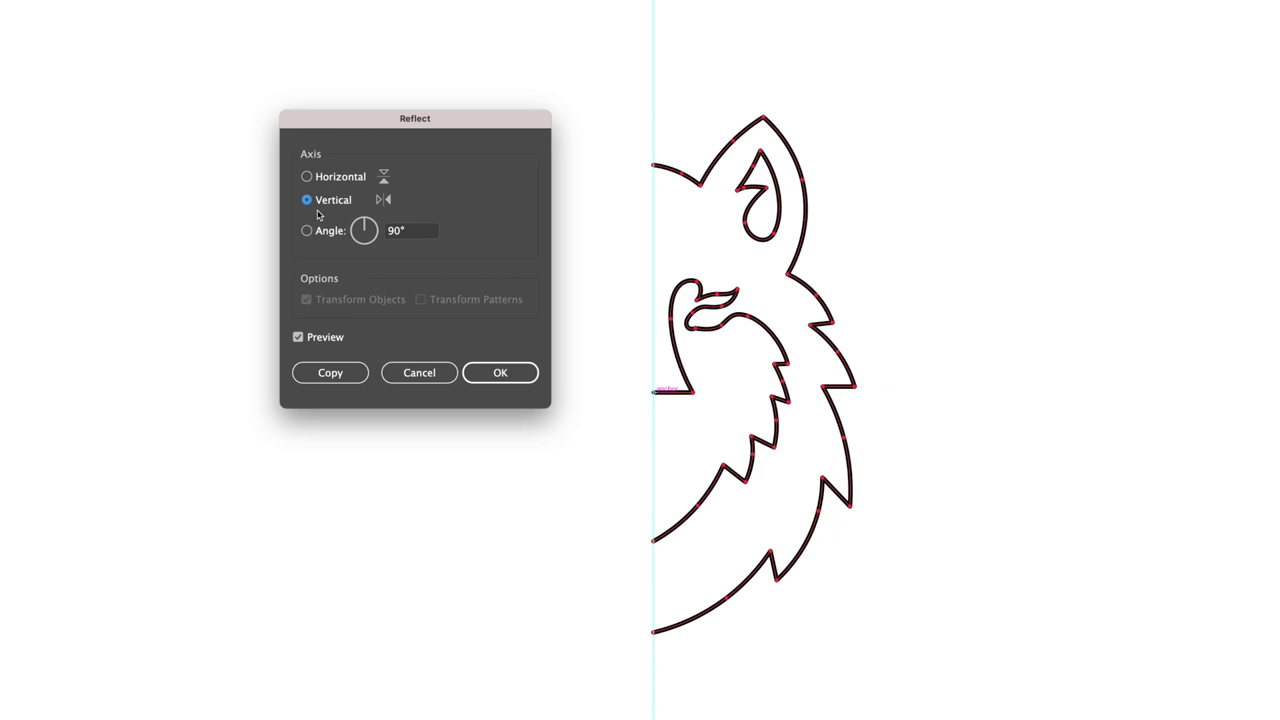
pyautogui.click(347, 369)
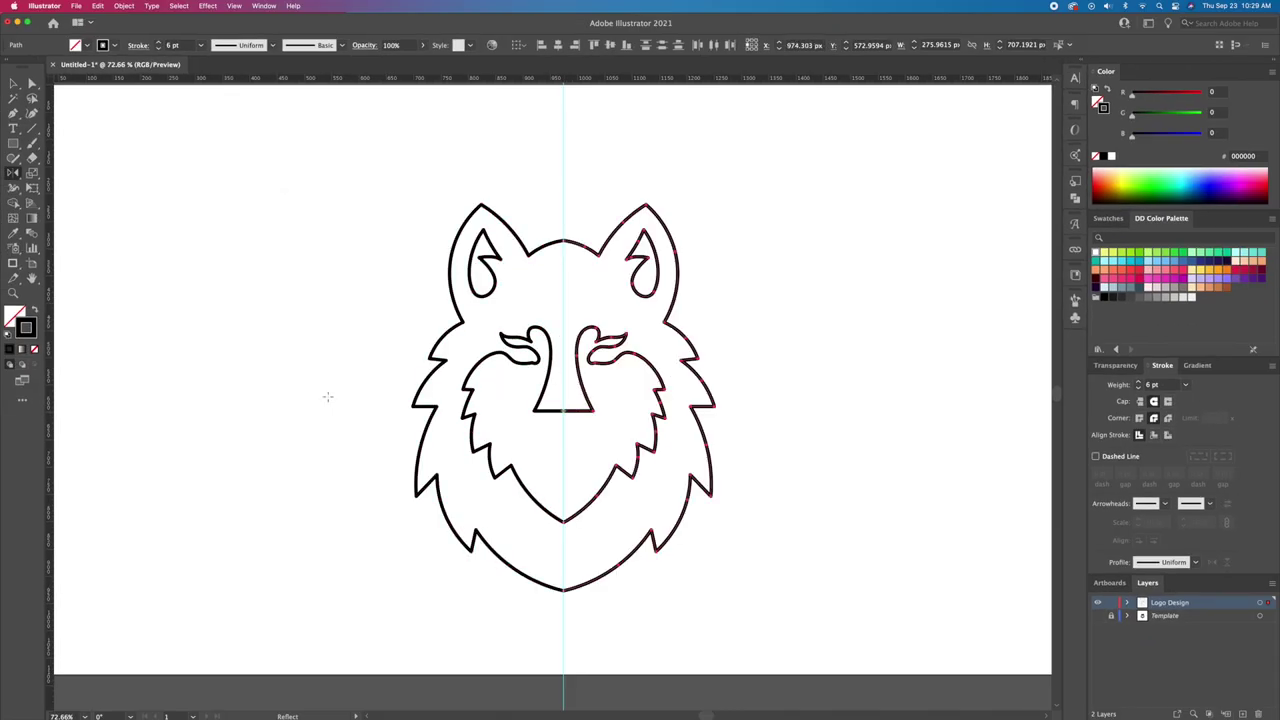
pyautogui.press('v')
pyautogui.click(804, 396)
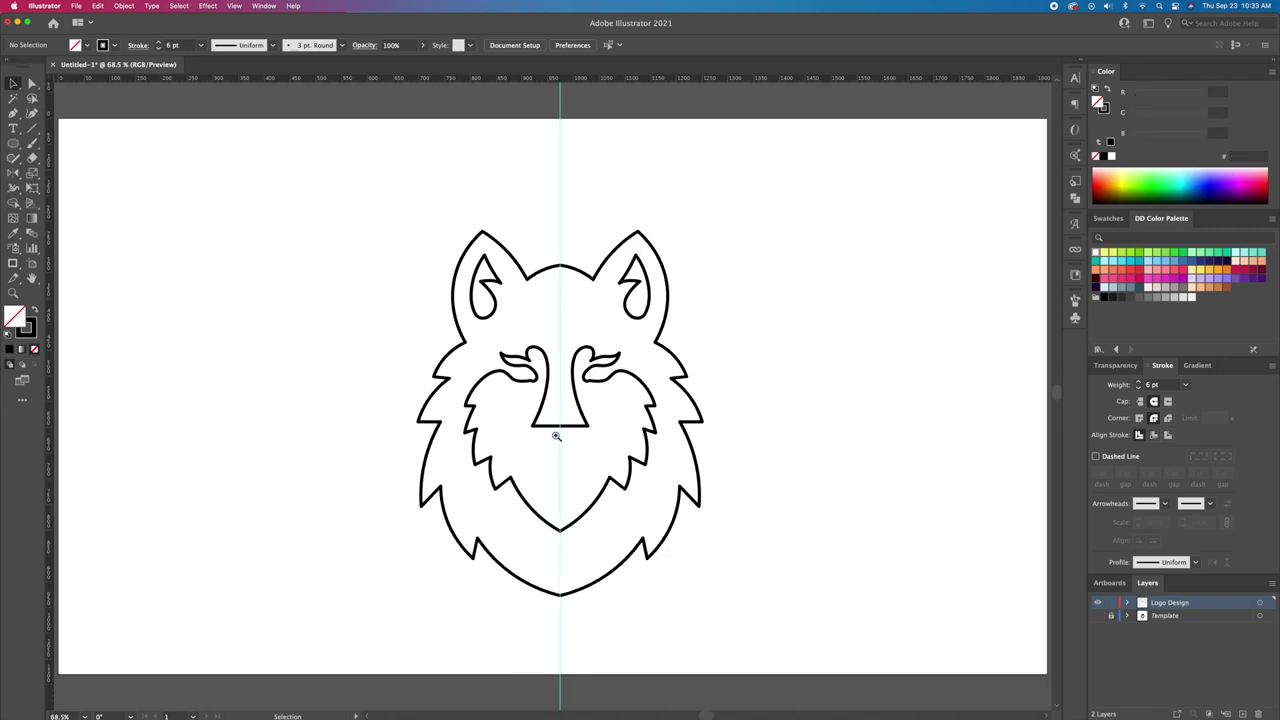
# Step: Move the center anchor point at the muzzle bridge's base up 10 px with Direct Selection
pyautogui.press('z')
pyautogui.moveTo(556, 436); pyautogui.dragTo(724, 417)
pyautogui.press('a')
pyautogui.click(591, 367)
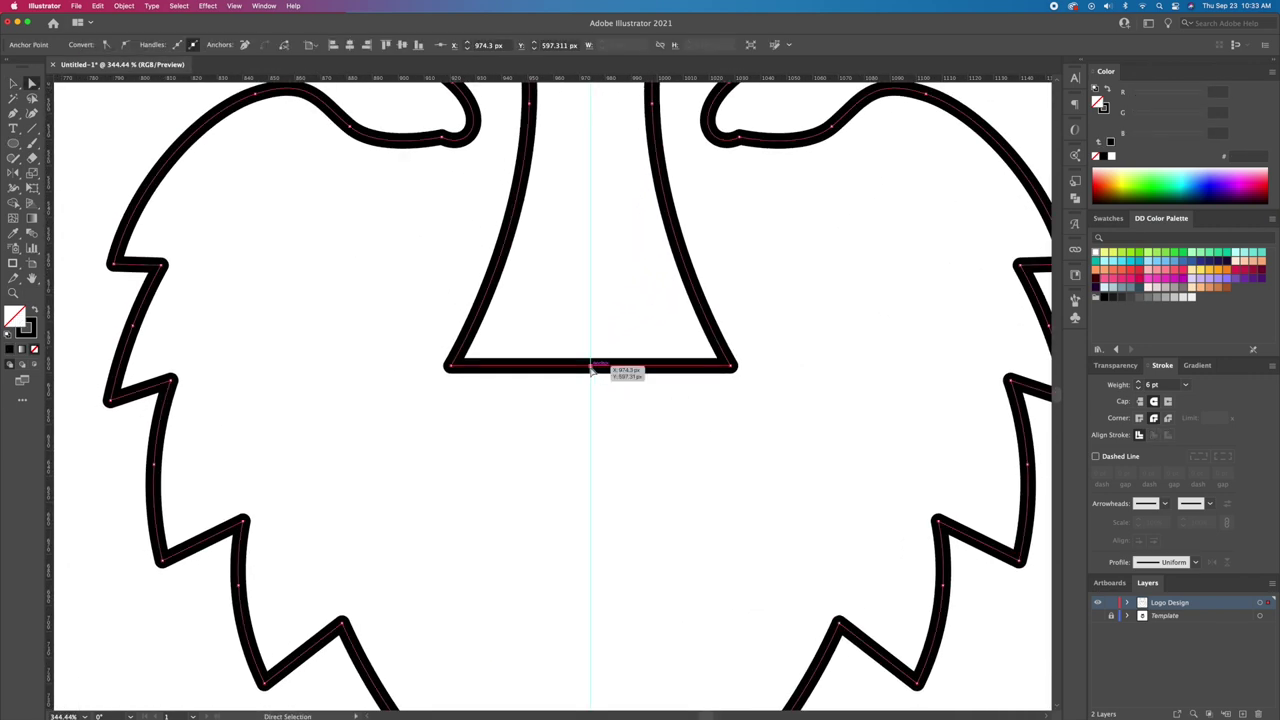
pyautogui.press('Up')
pyautogui.press('Up')
pyautogui.press('Up')
pyautogui.press('Up')
pyautogui.press('Up')
pyautogui.press('Up')
pyautogui.press('Up')
pyautogui.press('Up')
pyautogui.press('Up')
pyautogui.press('Up')
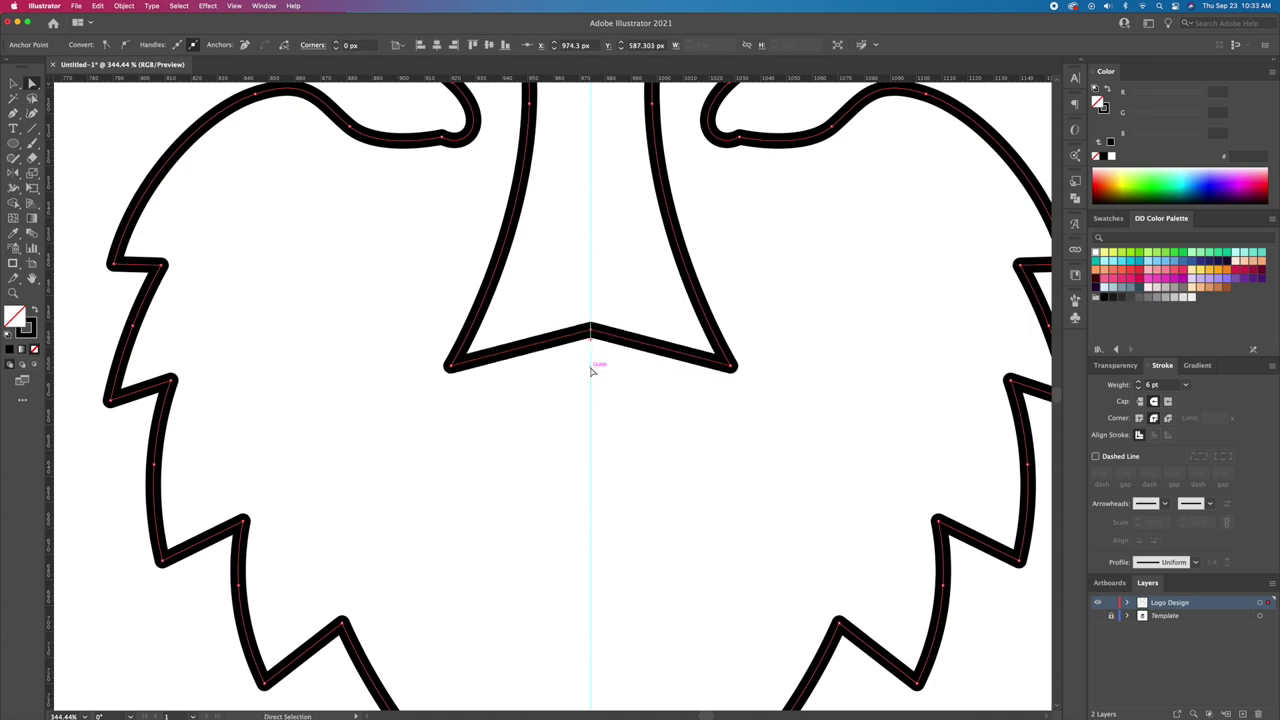
# Step: Round the center corner at the muzzle bridge's base into a smooth shallow arc with Direct Selection, and deselect it
pyautogui.press('z')
pyautogui.moveTo(589, 366)
pyautogui.mouseDown()
pyautogui.moveTo(568, 377)
pyautogui.moveTo(577, 347)
pyautogui.mouseUp()
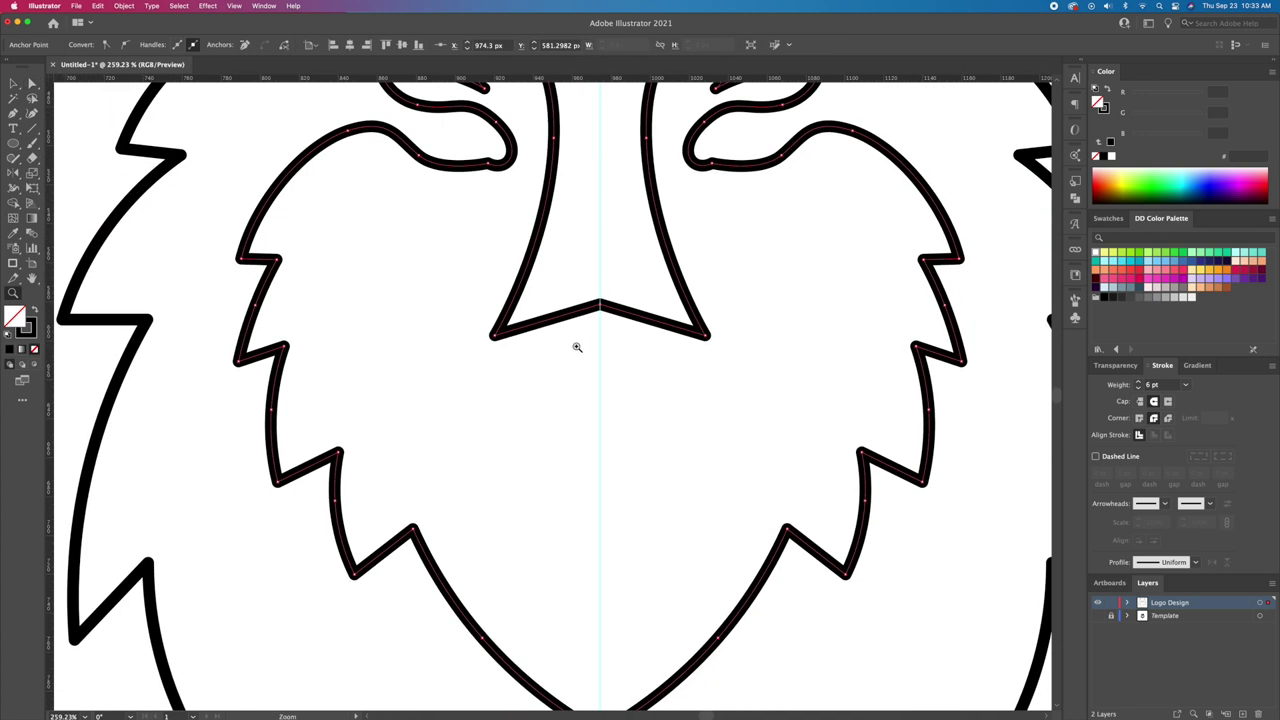
pyautogui.press('a')
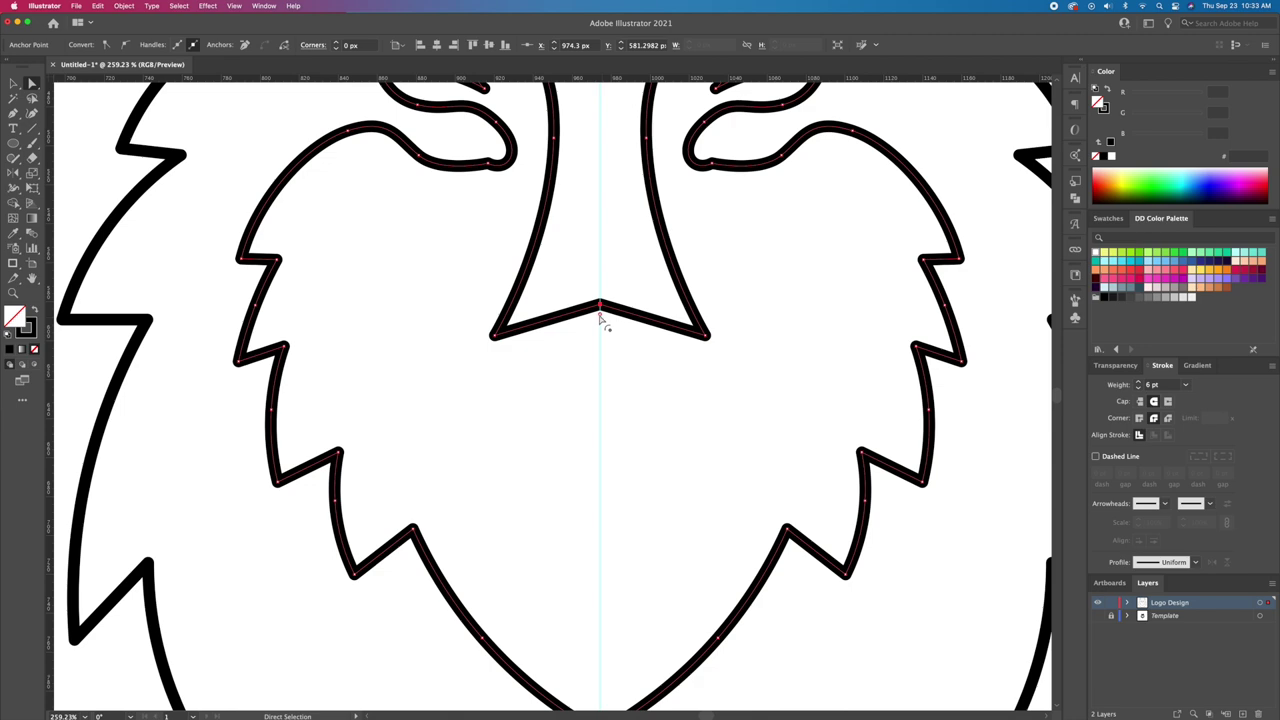
pyautogui.moveTo(600, 318); pyautogui.dragTo(597, 691)
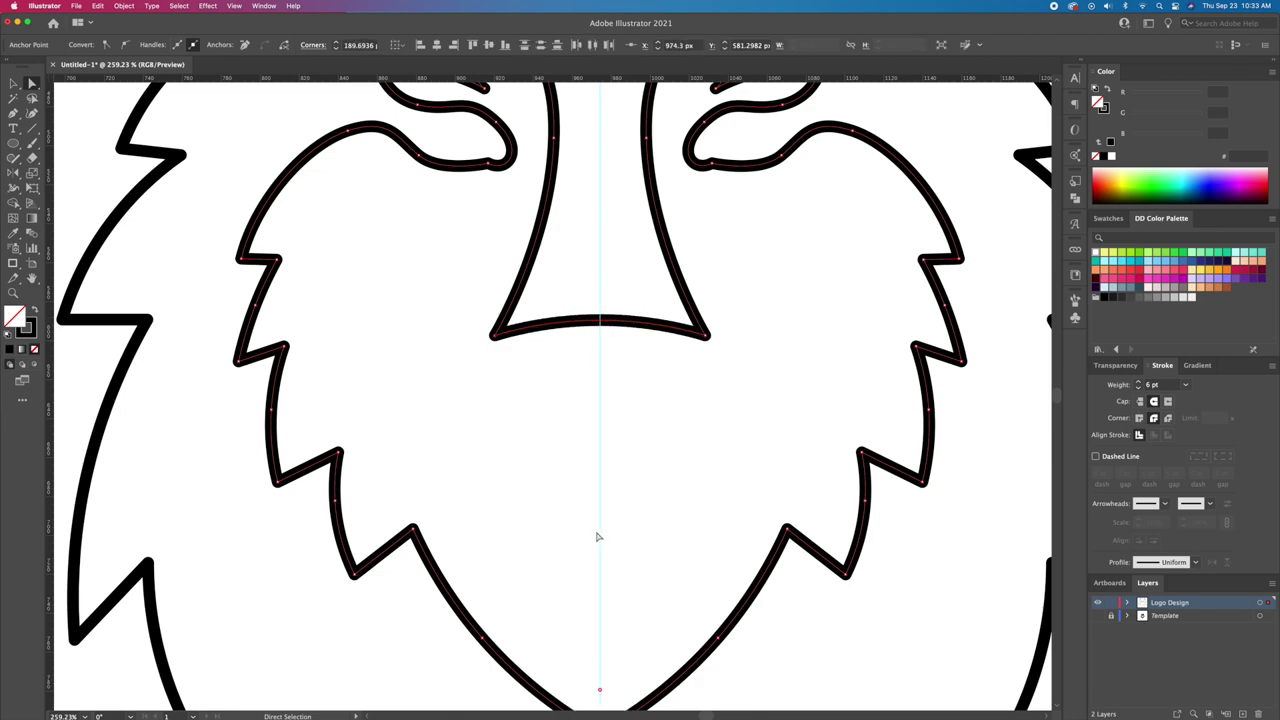
pyautogui.click(623, 486)
# Step: Trace one half of the nose with the Pen tool, from the top notch on the center guide around to the bottom point
pyautogui.press('z')
pyautogui.moveTo(648, 424); pyautogui.dragTo(572, 457)
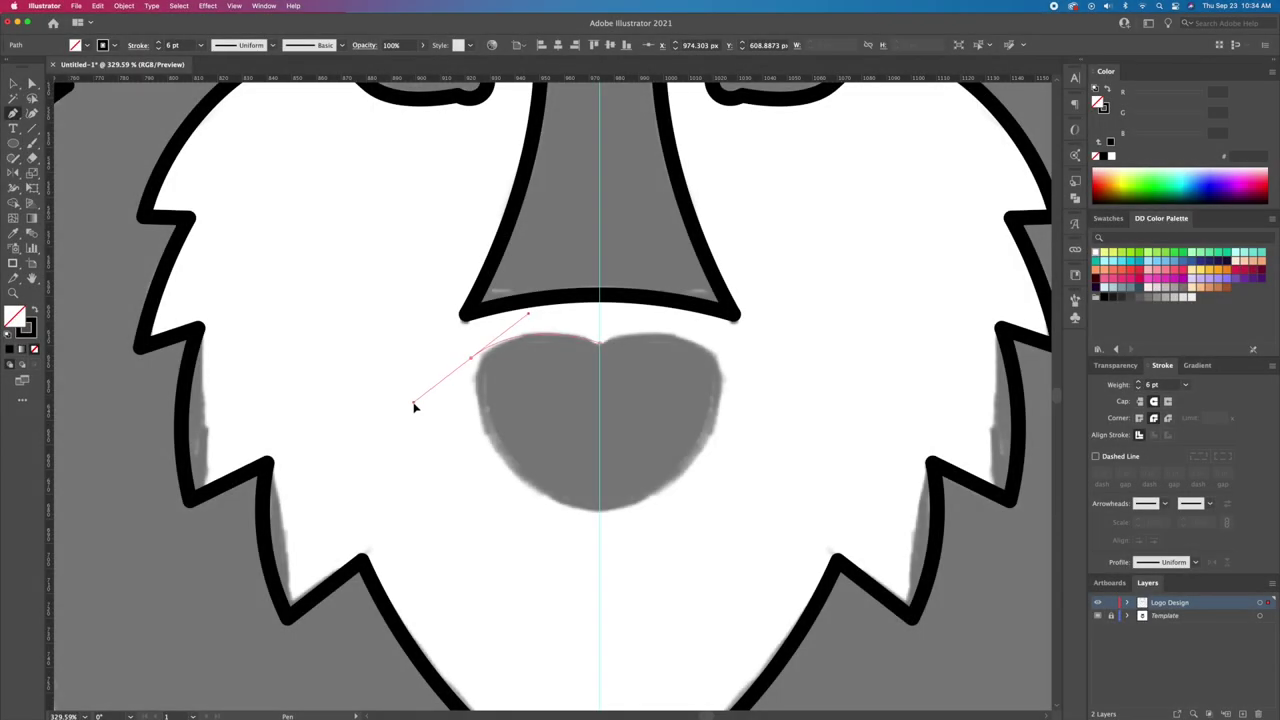
pyautogui.moveTo(415, 407); pyautogui.dragTo(415, 407)
pyautogui.moveTo(469, 363); pyautogui.dragTo(602, 516)
pyautogui.moveTo(600, 510); pyautogui.dragTo(716, 533)
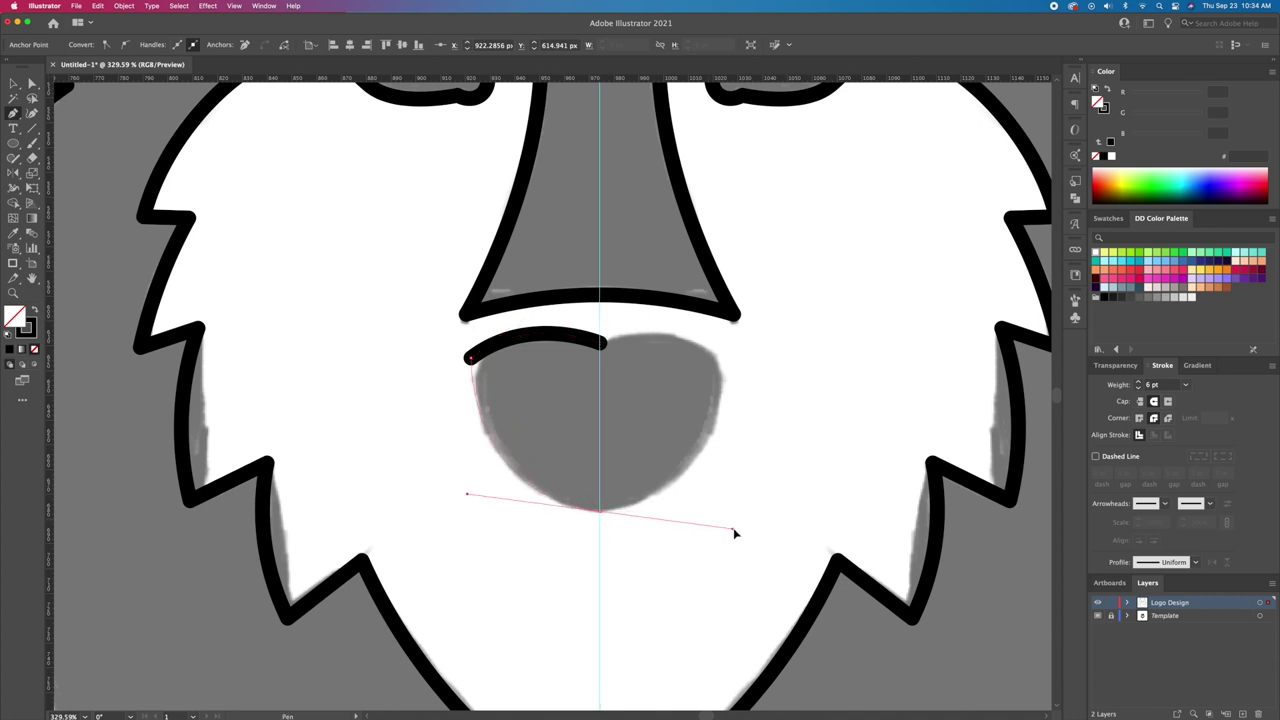
pyautogui.moveTo(742, 533); pyautogui.dragTo(743, 531)
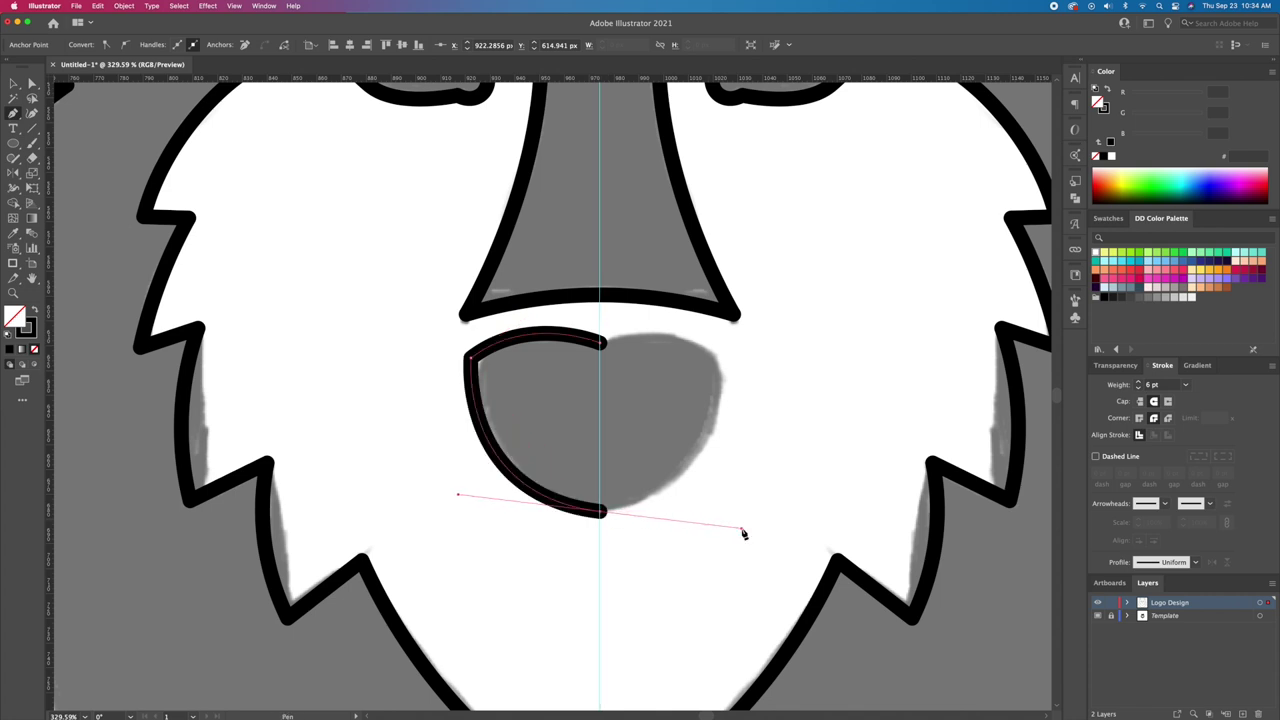
# Step: Reflect a copy of the half-nose path across the vertical axis at the center guide, and deselect the result
pyautogui.press('v')
pyautogui.click(706, 531)
pyautogui.click(566, 510)
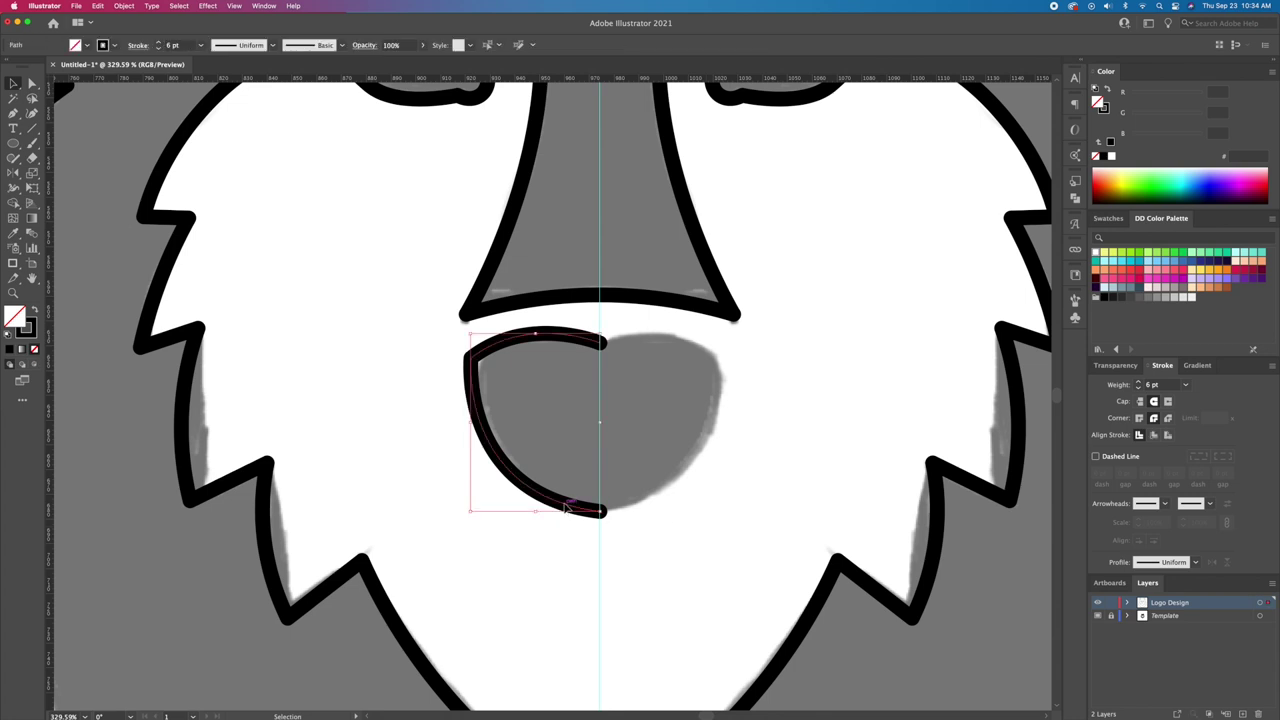
pyautogui.press('o')
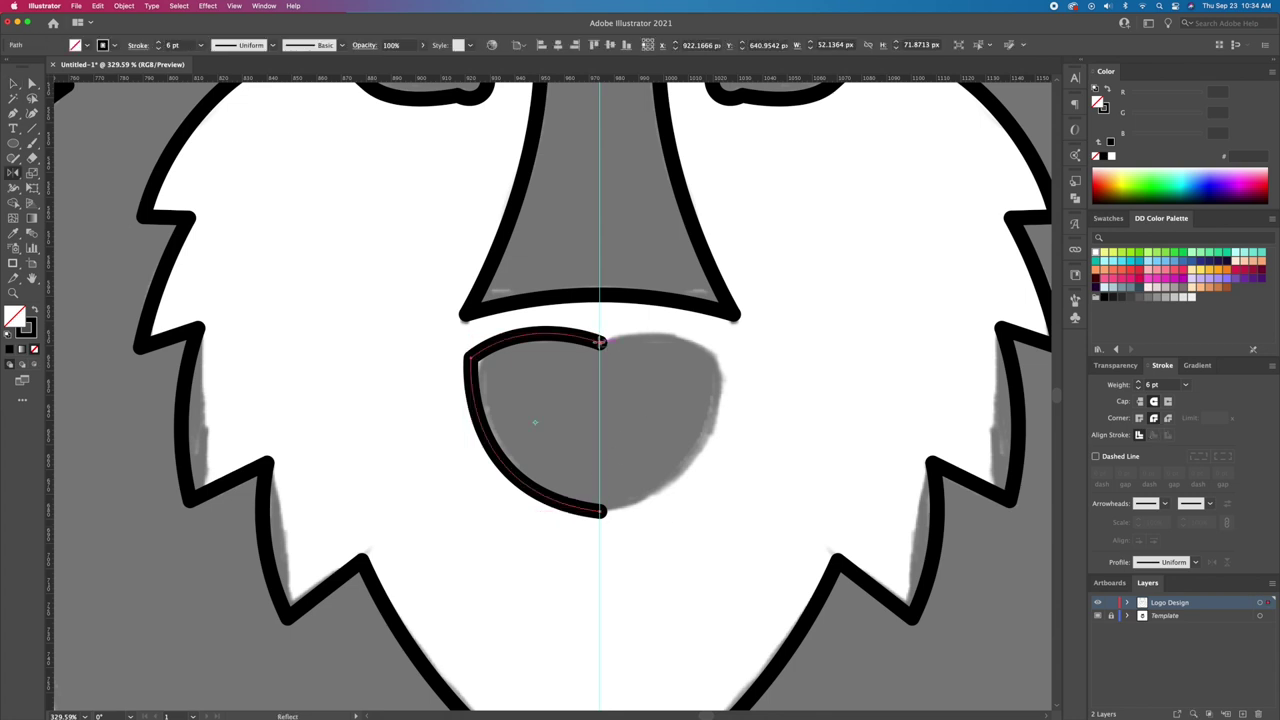
pyautogui.keyDown('alt'); pyautogui.click(600, 343); pyautogui.keyUp('alt')
pyautogui.click(329, 395)
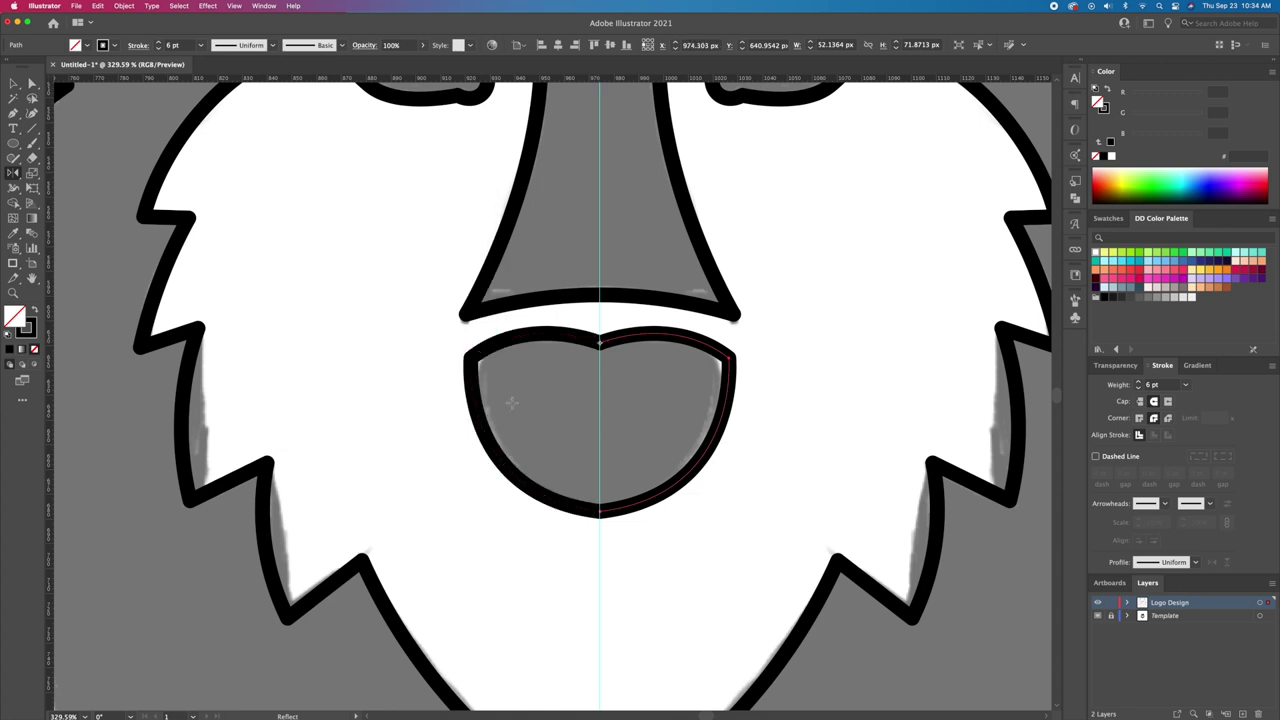
pyautogui.press('v')
pyautogui.press('super+shift+a')
# Step: Join the two nose halves at their overlapping top and bottom endpoints on the center guide
pyautogui.press('a')
pyautogui.click(600, 342)
pyautogui.rightClick(603, 345)
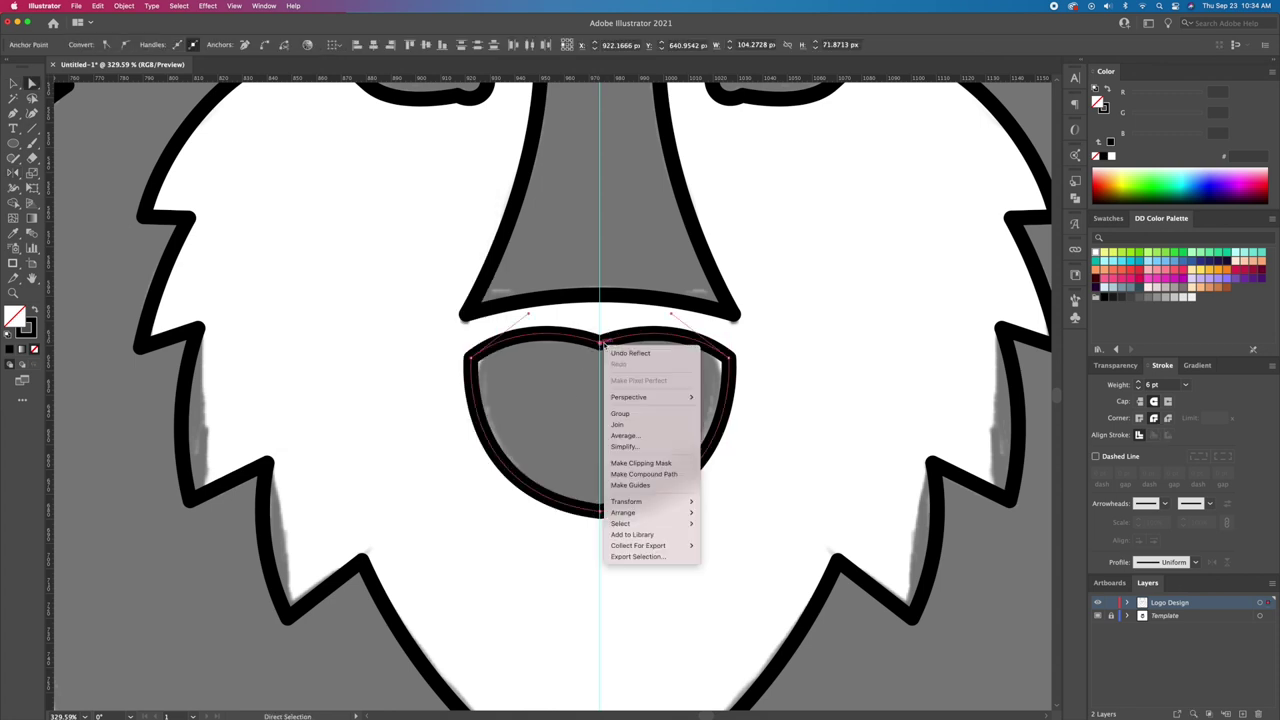
pyautogui.click(617, 424)
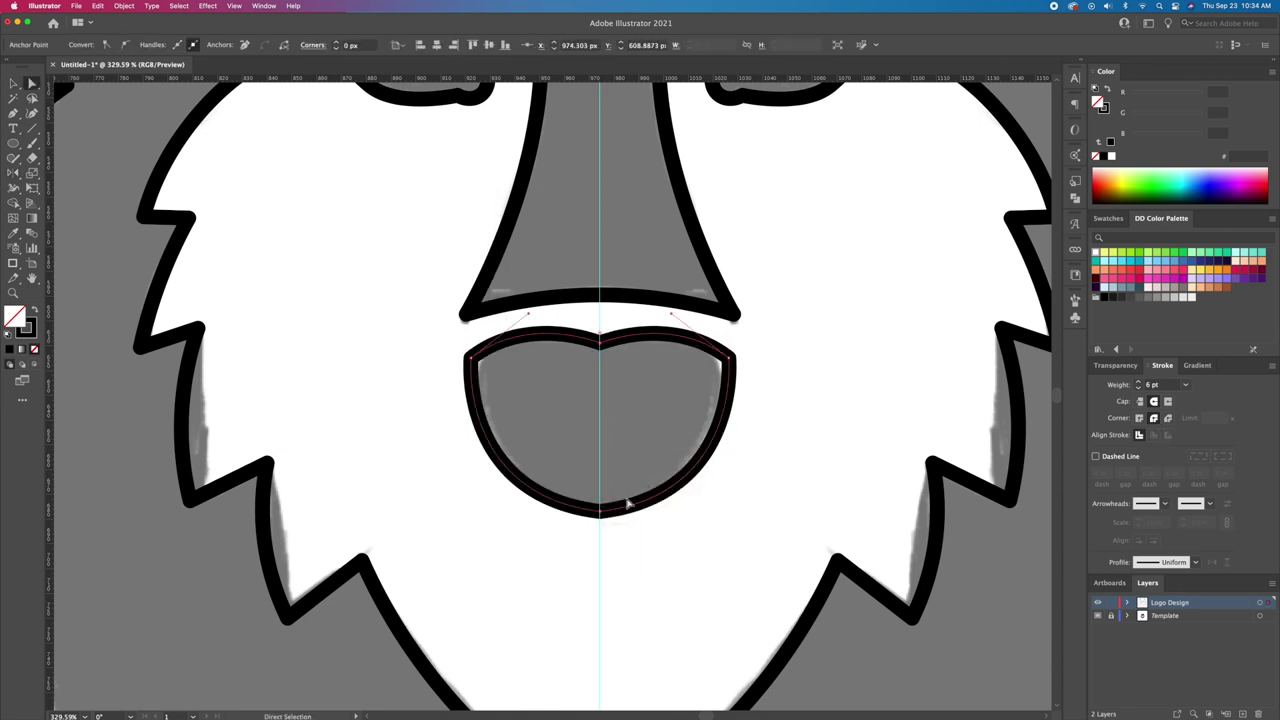
pyautogui.moveTo(598, 520); pyautogui.dragTo(609, 512)
pyautogui.rightClick(607, 517)
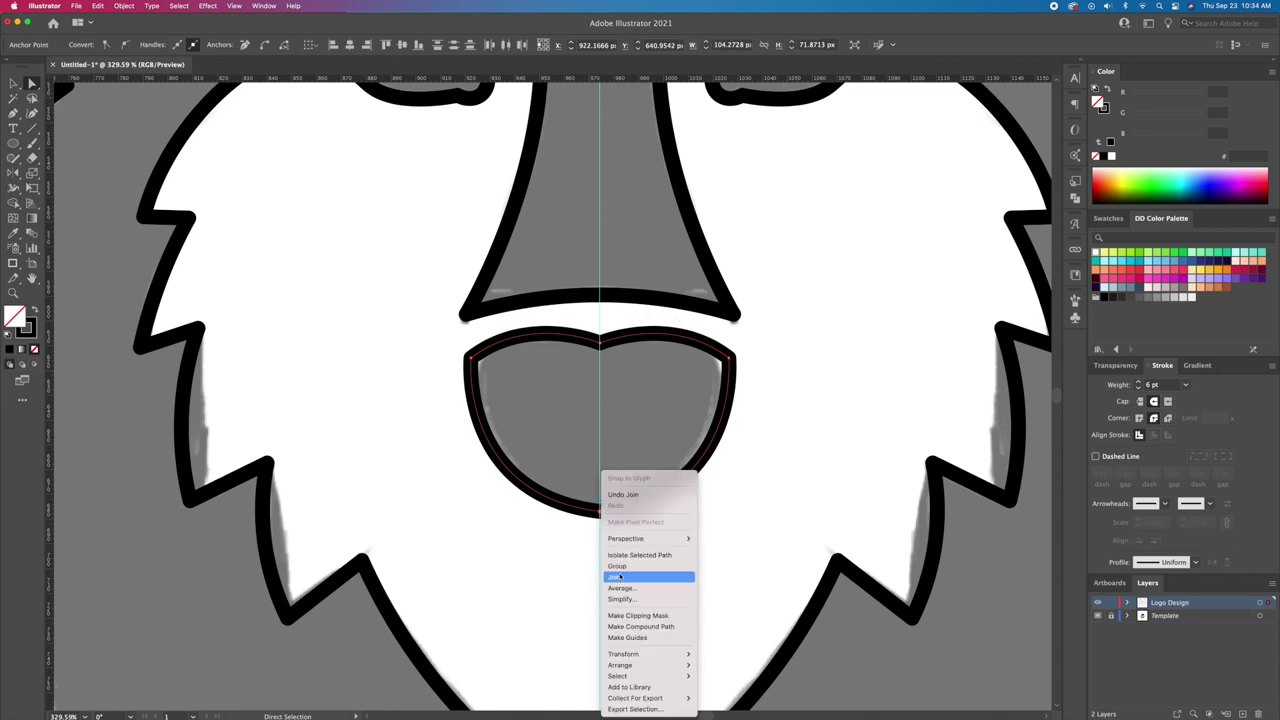
pyautogui.click(619, 578)
# Step: Round the nose outline's two side corners, top center notch and bottom point with Direct Selection, and deselect it
pyautogui.click(646, 556)
pyautogui.moveTo(455, 344); pyautogui.dragTo(491, 381)
pyautogui.moveTo(746, 346); pyautogui.dragTo(657, 369)
pyautogui.moveTo(605, 327); pyautogui.dragTo(616, 205)
pyautogui.click(806, 460)
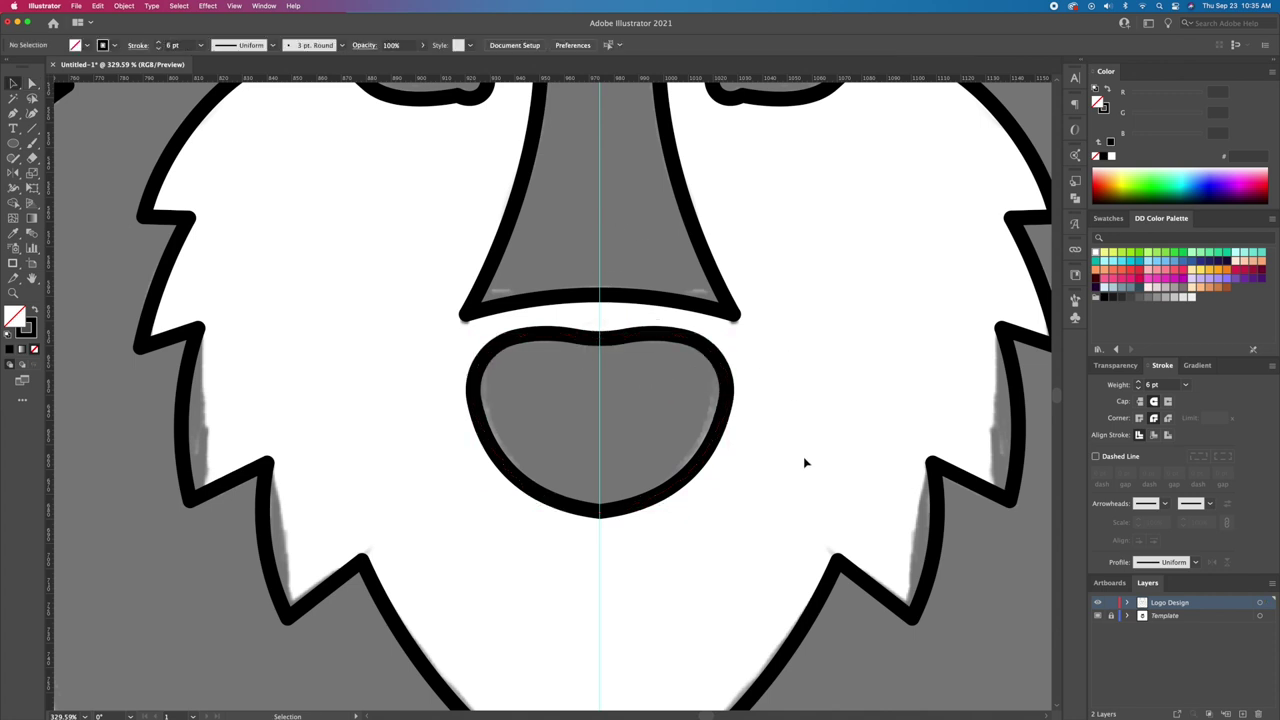
pyautogui.click(601, 511)
pyautogui.moveTo(602, 506); pyautogui.dragTo(623, 343)
pyautogui.press('v')
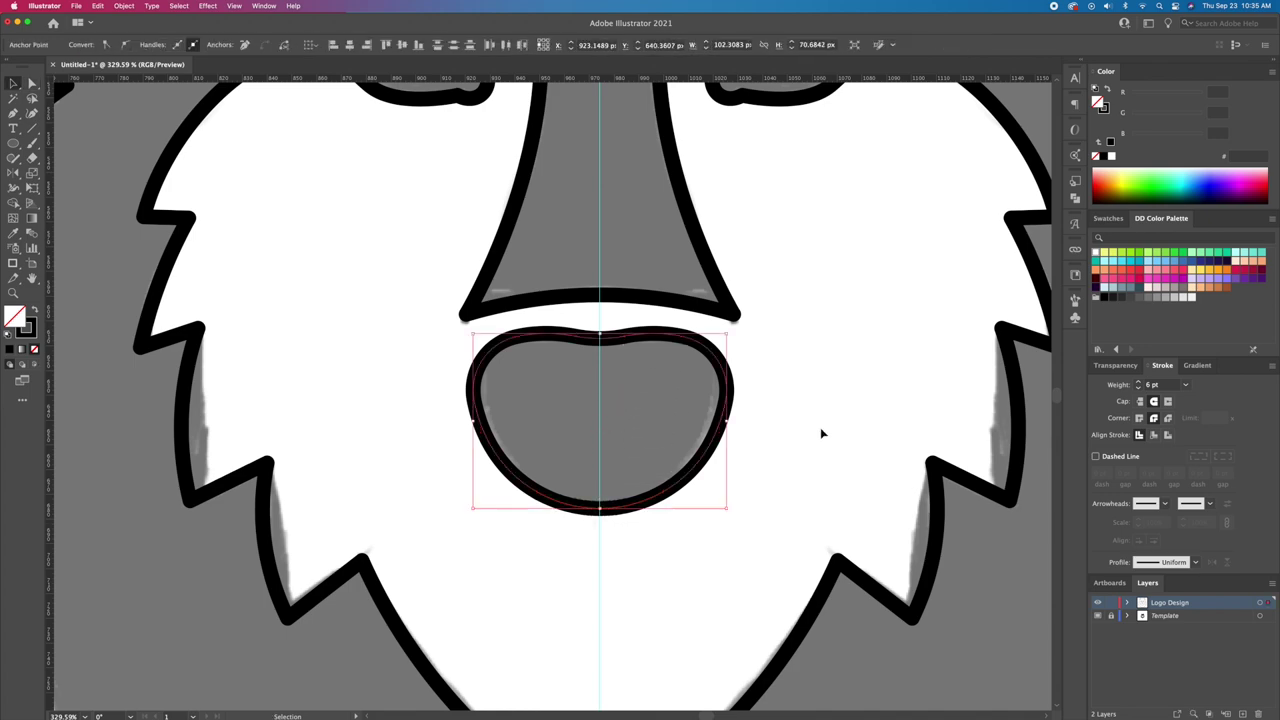
pyautogui.click(820, 428)
# Step: Select all the wolf head paths and build the separate head, face and nose regions with the Shape Builder tool
pyautogui.press('z')
pyautogui.moveTo(804, 414); pyautogui.dragTo(700, 381)
pyautogui.press('super+shift+w')
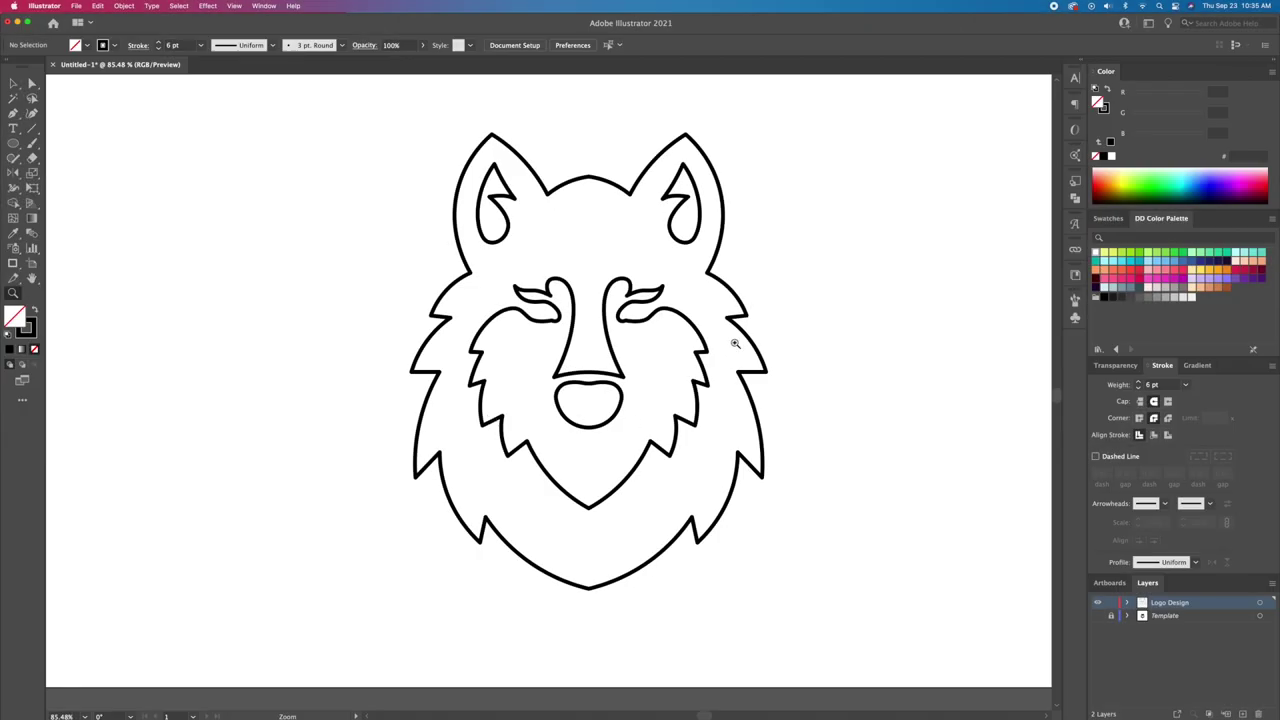
pyautogui.moveTo(790, 149); pyautogui.dragTo(378, 612)
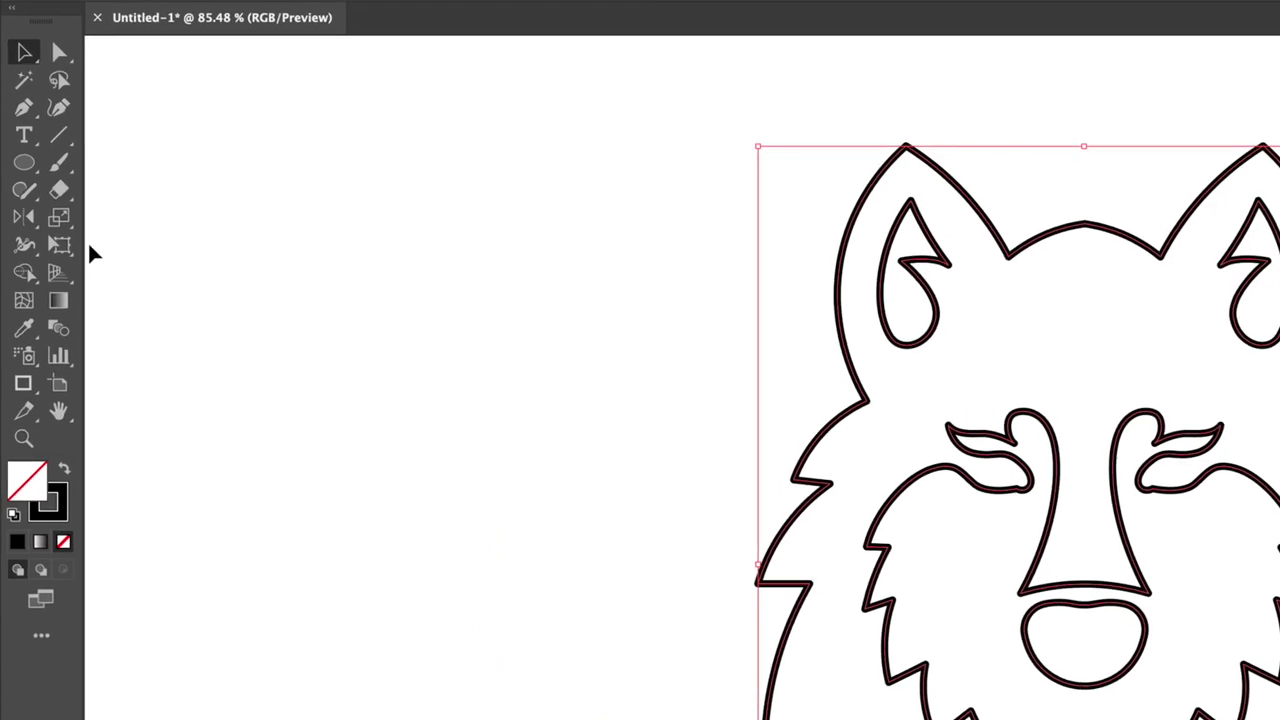
pyautogui.click(29, 274)
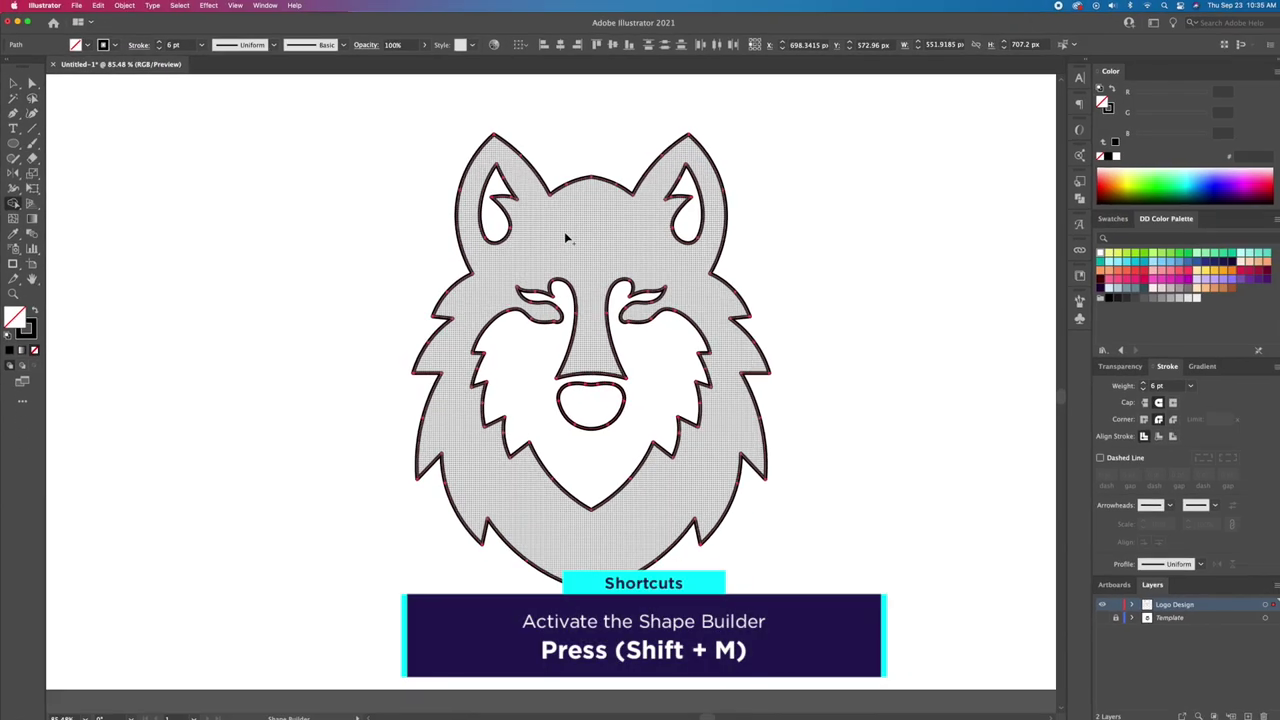
pyautogui.click(568, 238)
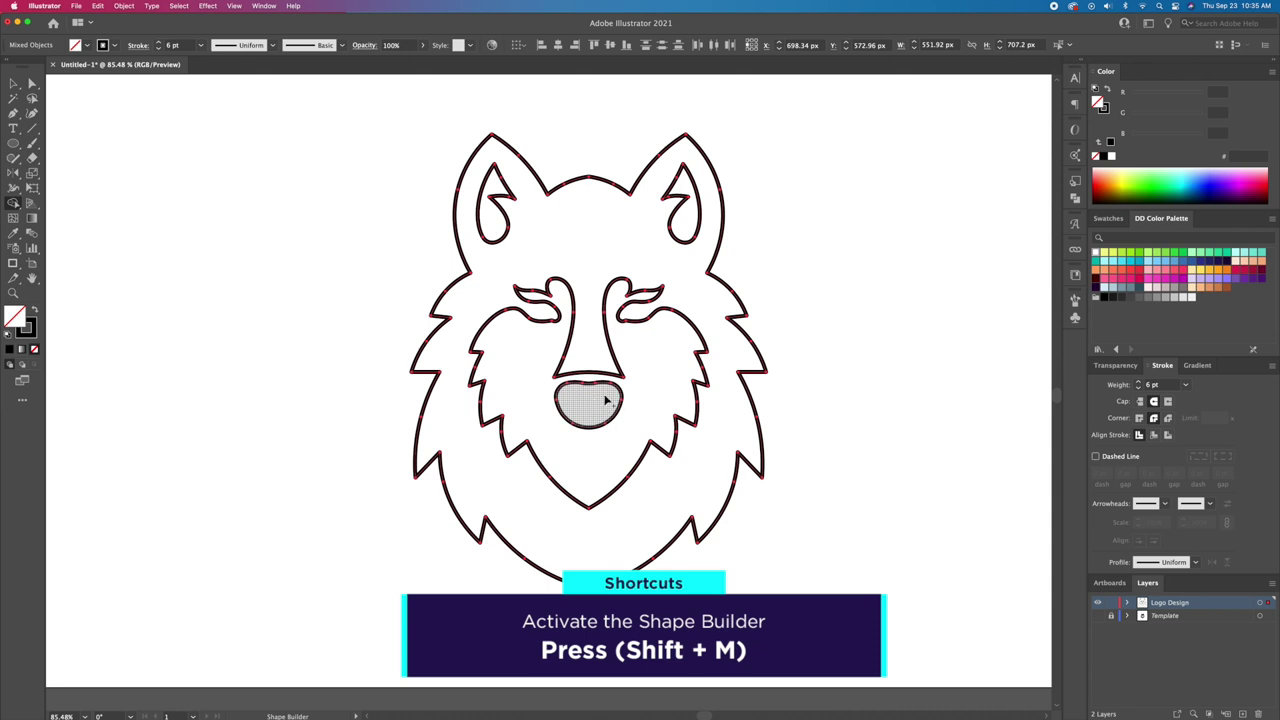
pyautogui.press('v')
pyautogui.click(823, 296)
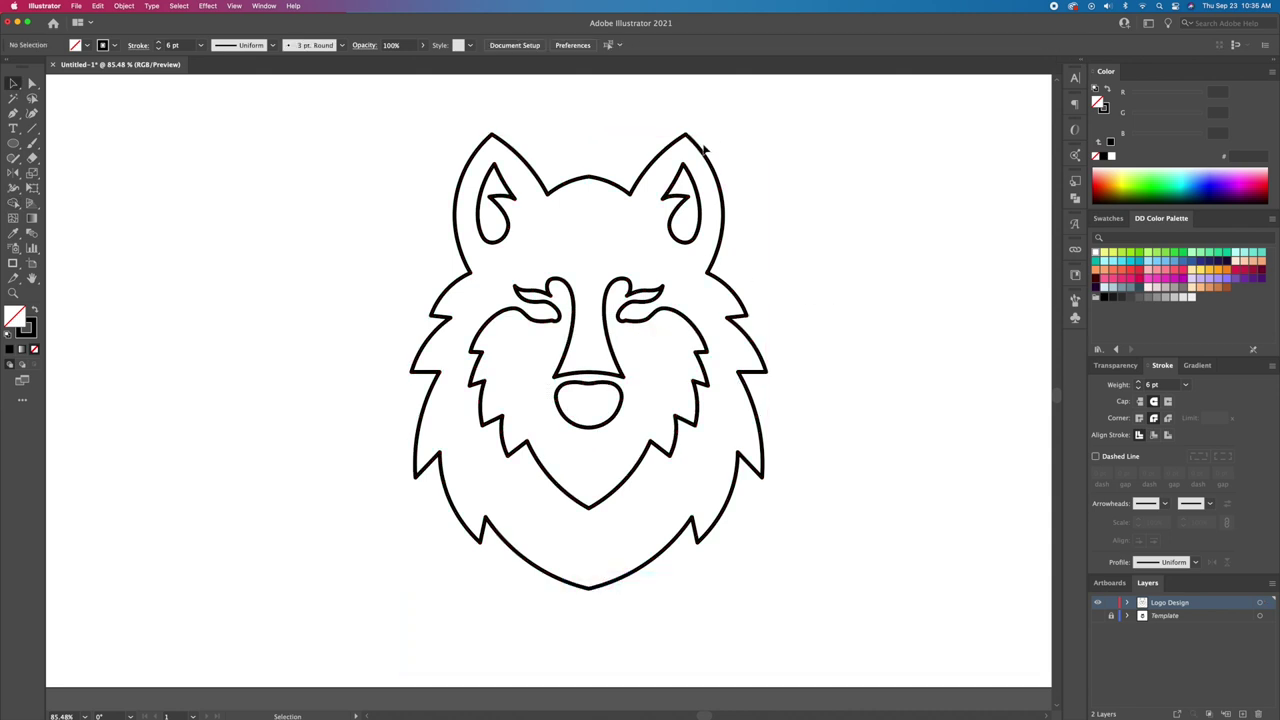
# Step: Give both inner ear shapes a white fill (FFFFFF) with no stroke, and deselect them
pyautogui.click(686, 200)
pyautogui.keyDown('shift'); pyautogui.click(505, 200); pyautogui.keyUp('shift')
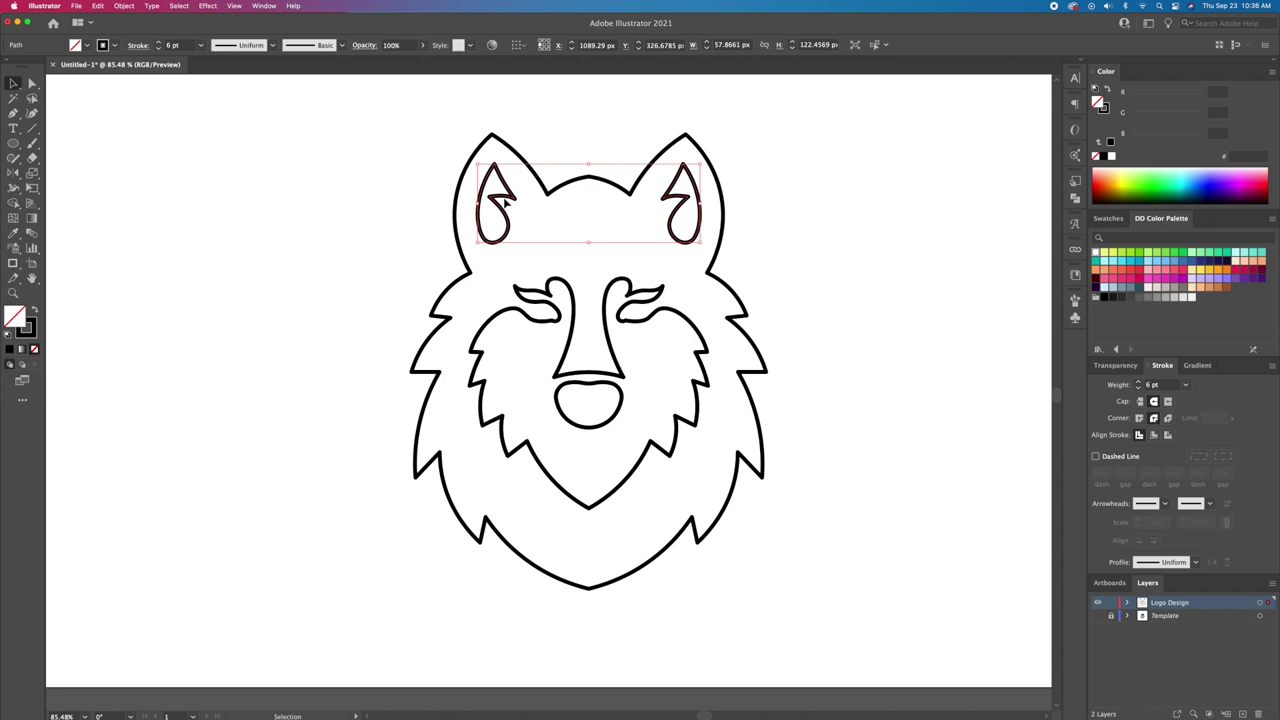
pyautogui.click(1107, 91)
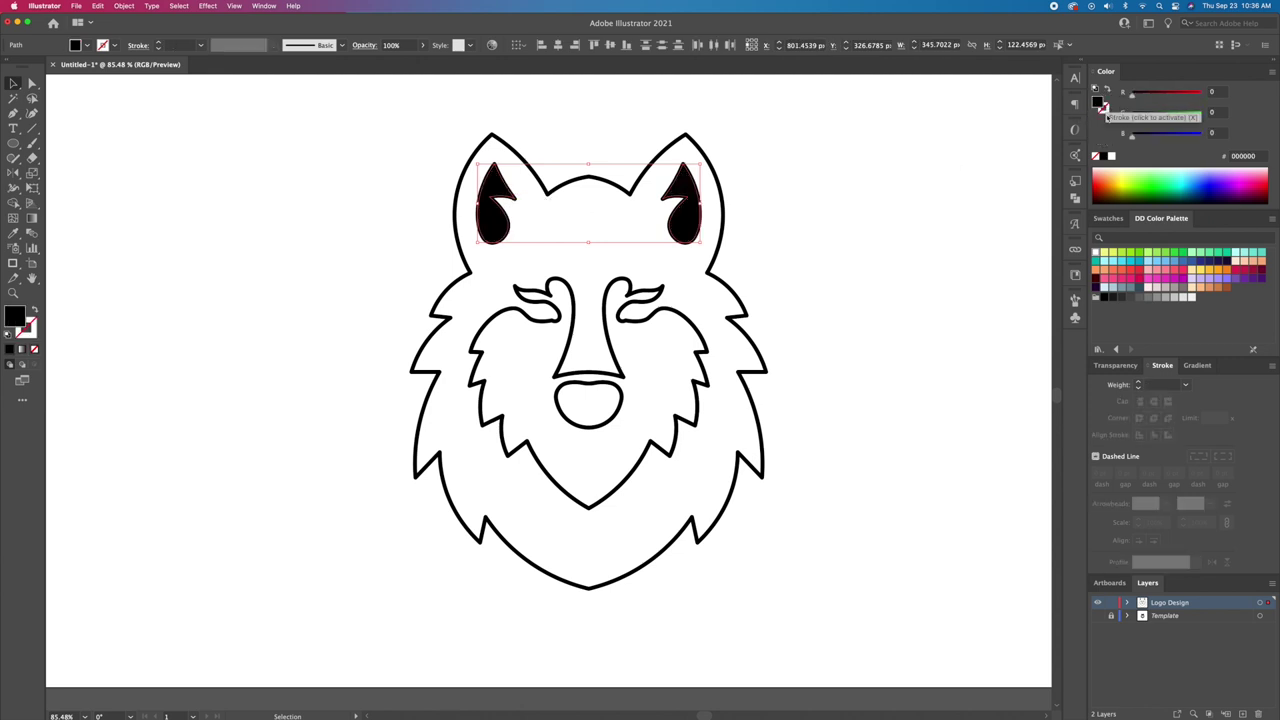
pyautogui.click(1111, 156)
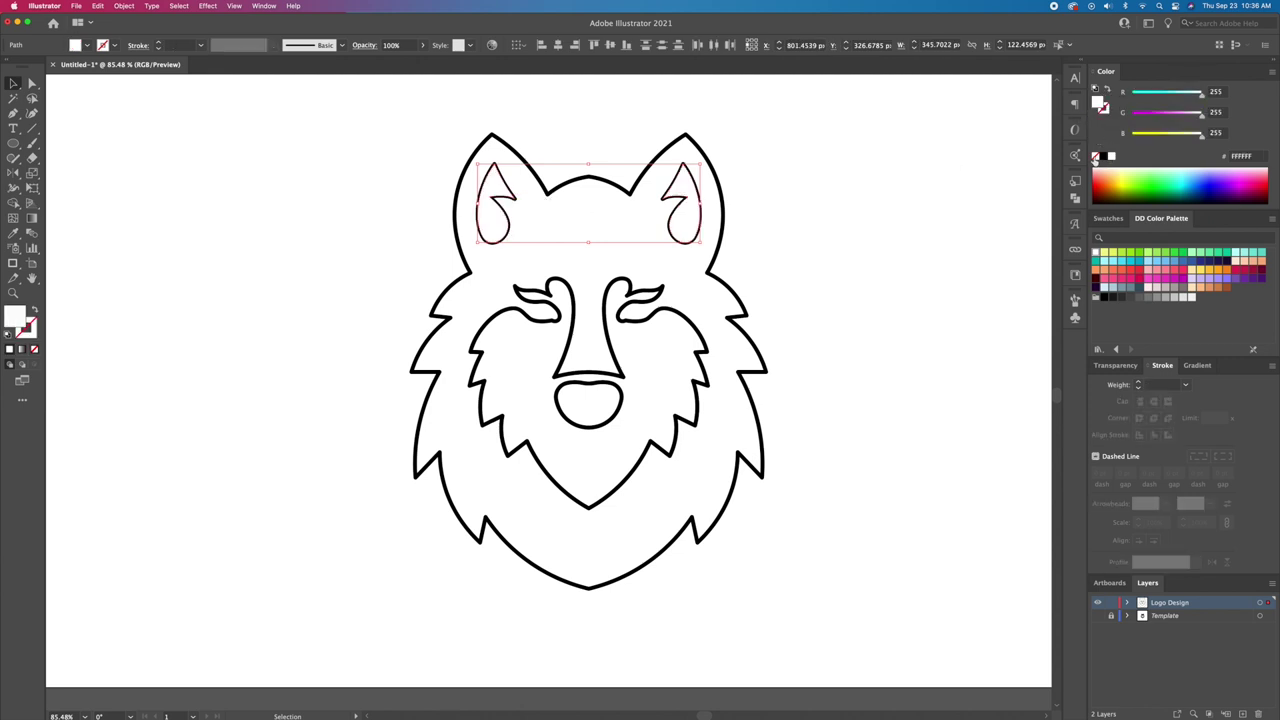
pyautogui.click(850, 211)
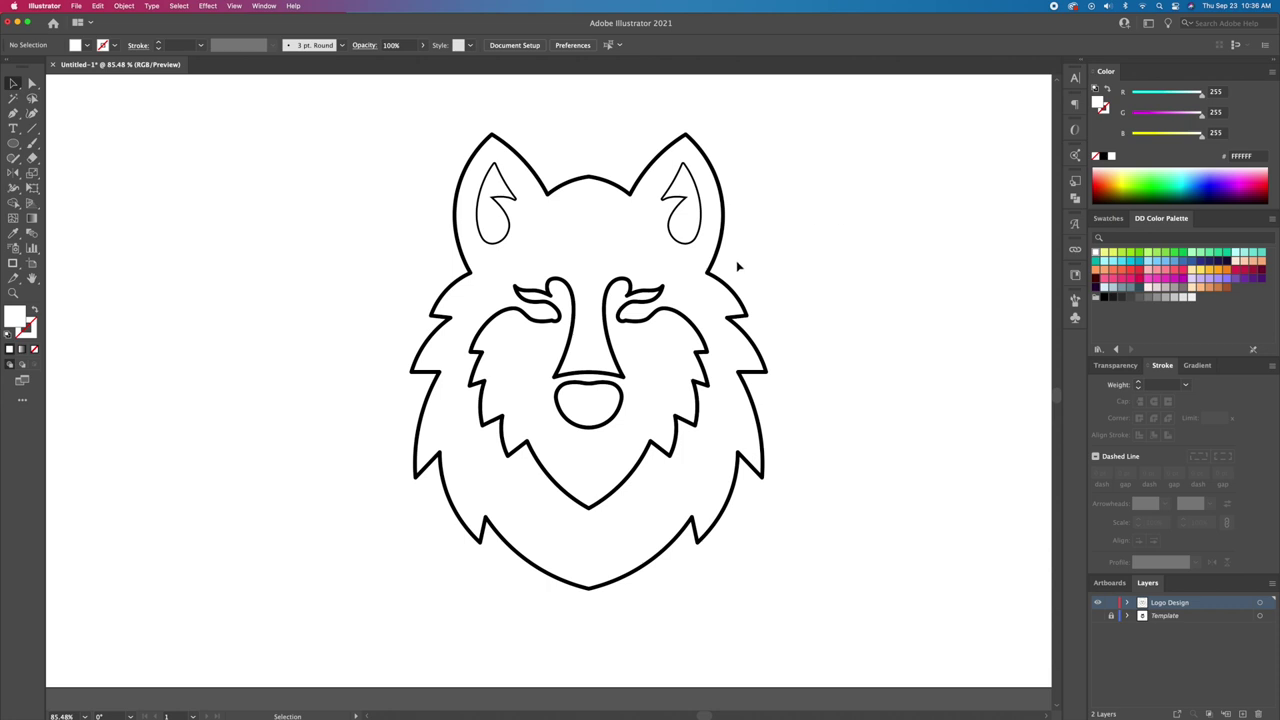
# Step: Give the inner face shape around the eyes and muzzle a white fill (FFFFFF) with no stroke
pyautogui.click(687, 325)
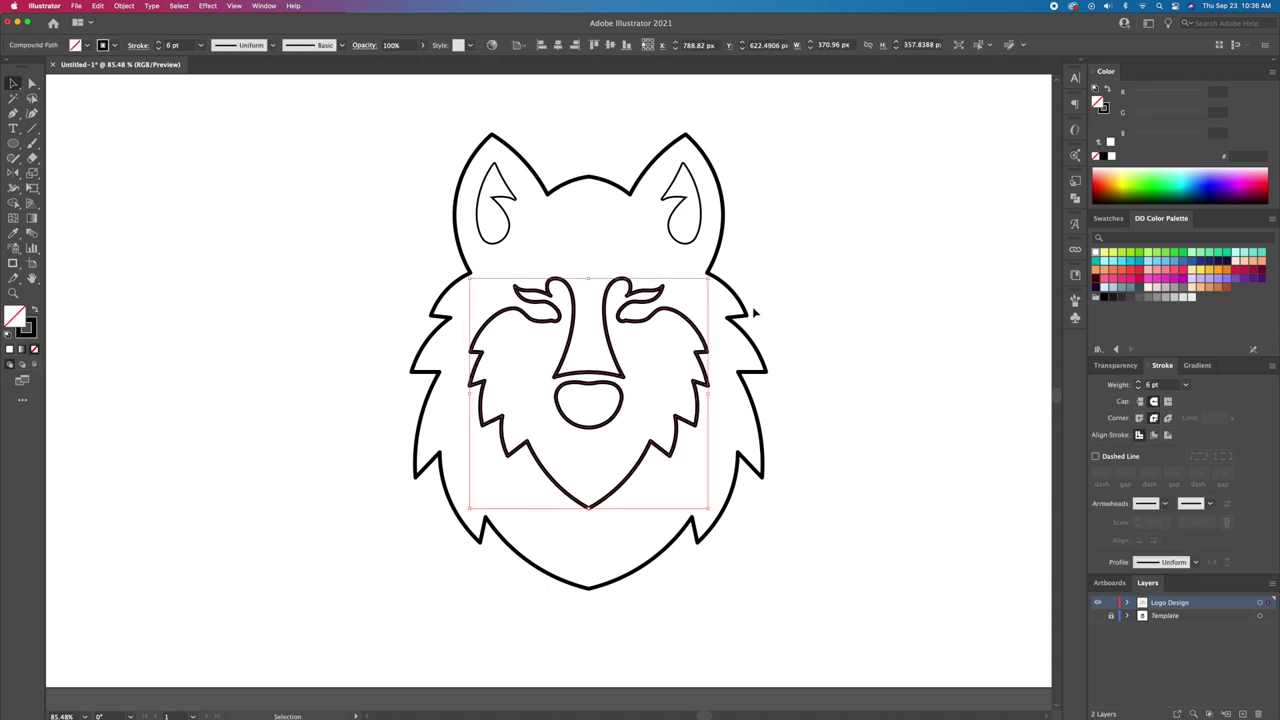
pyautogui.click(1106, 90)
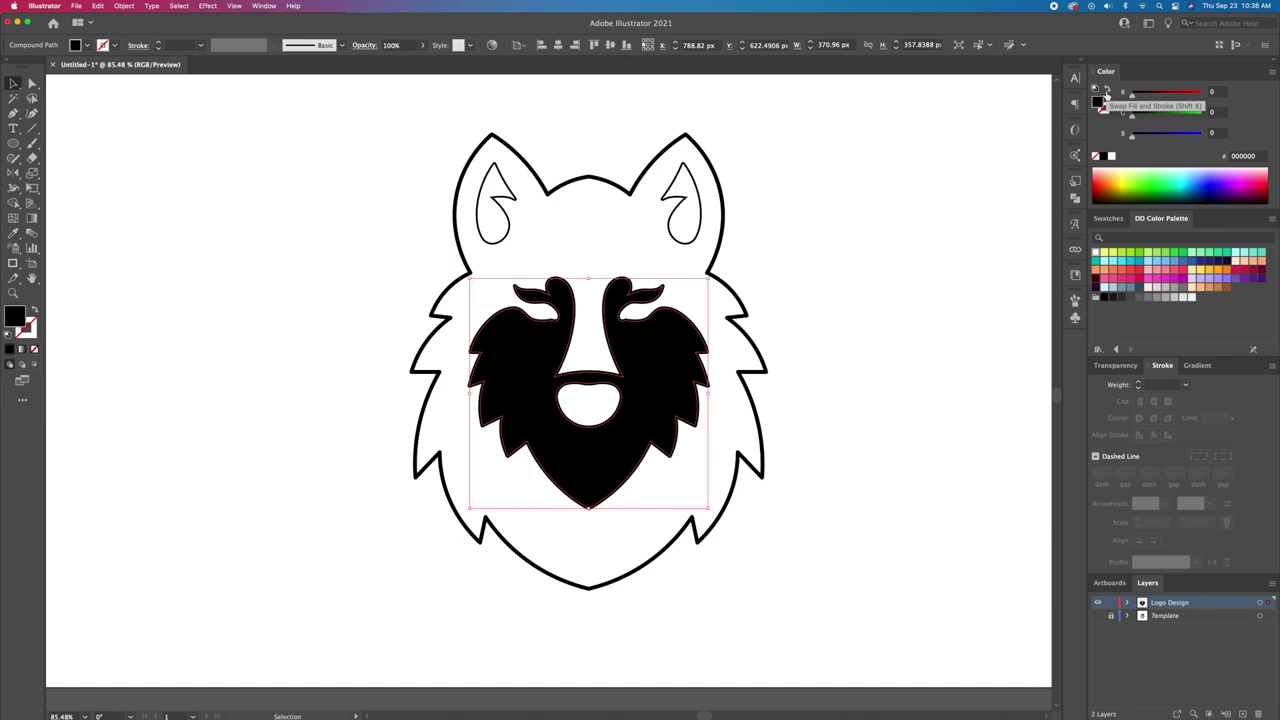
pyautogui.click(1111, 156)
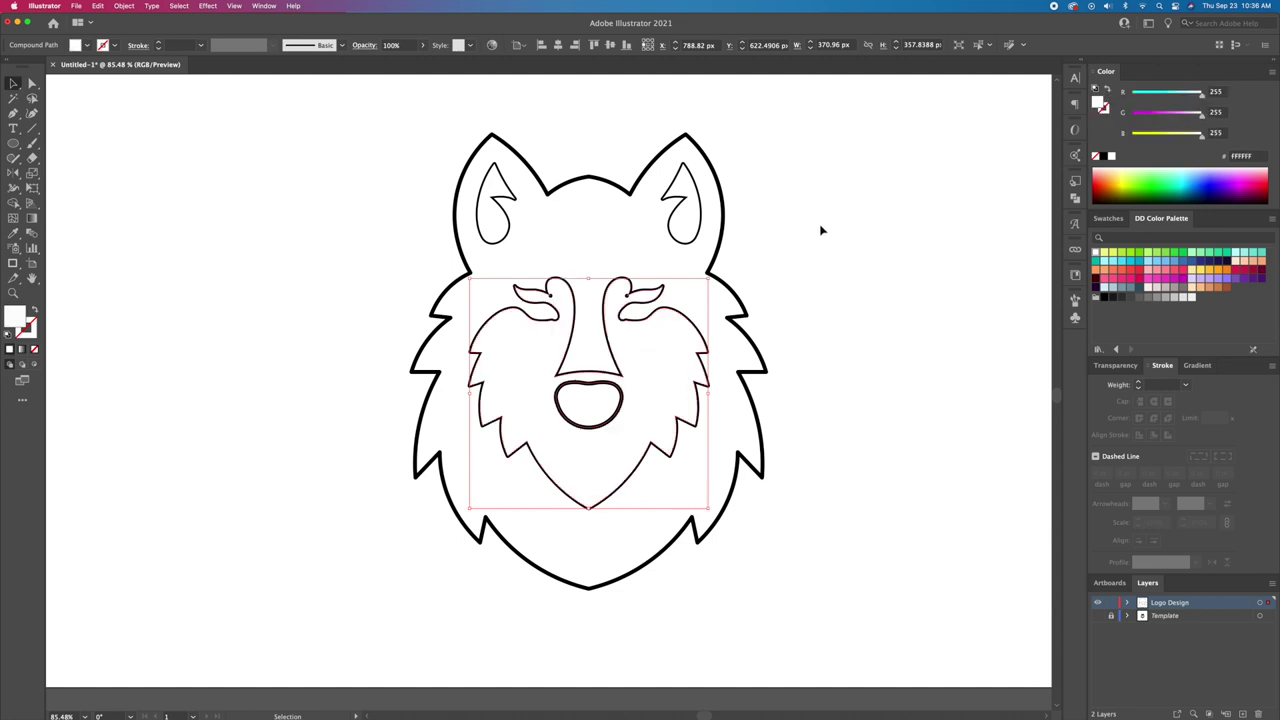
pyautogui.click(820, 230)
# Step: Swap fill and stroke on the outer head shape and on the nose, giving both a solid black fill with no stroke
pyautogui.click(730, 292)
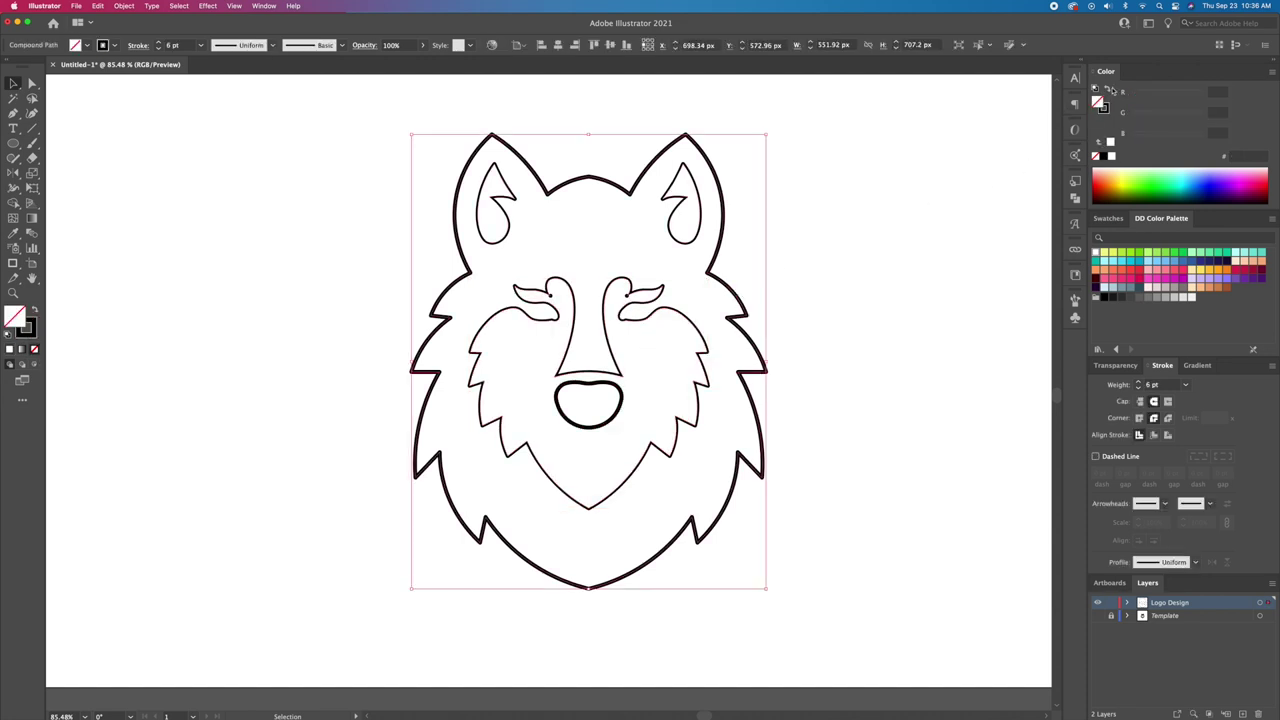
pyautogui.click(1107, 89)
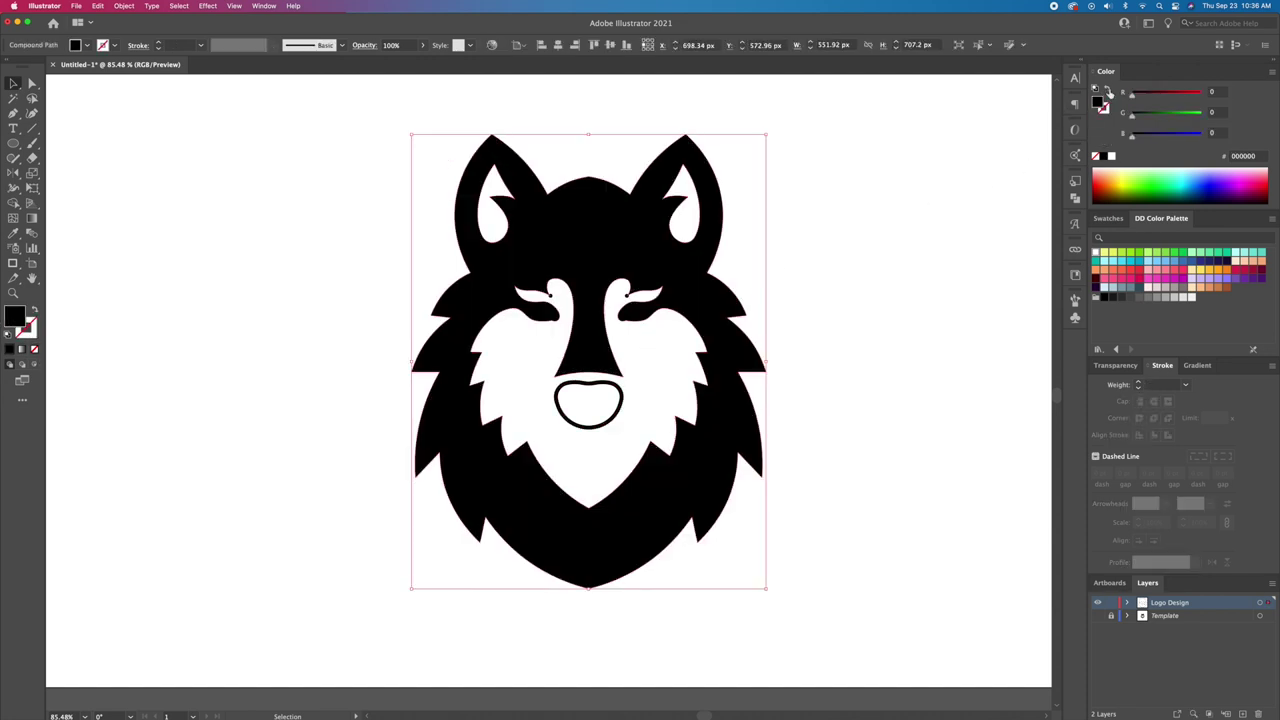
pyautogui.click(869, 202)
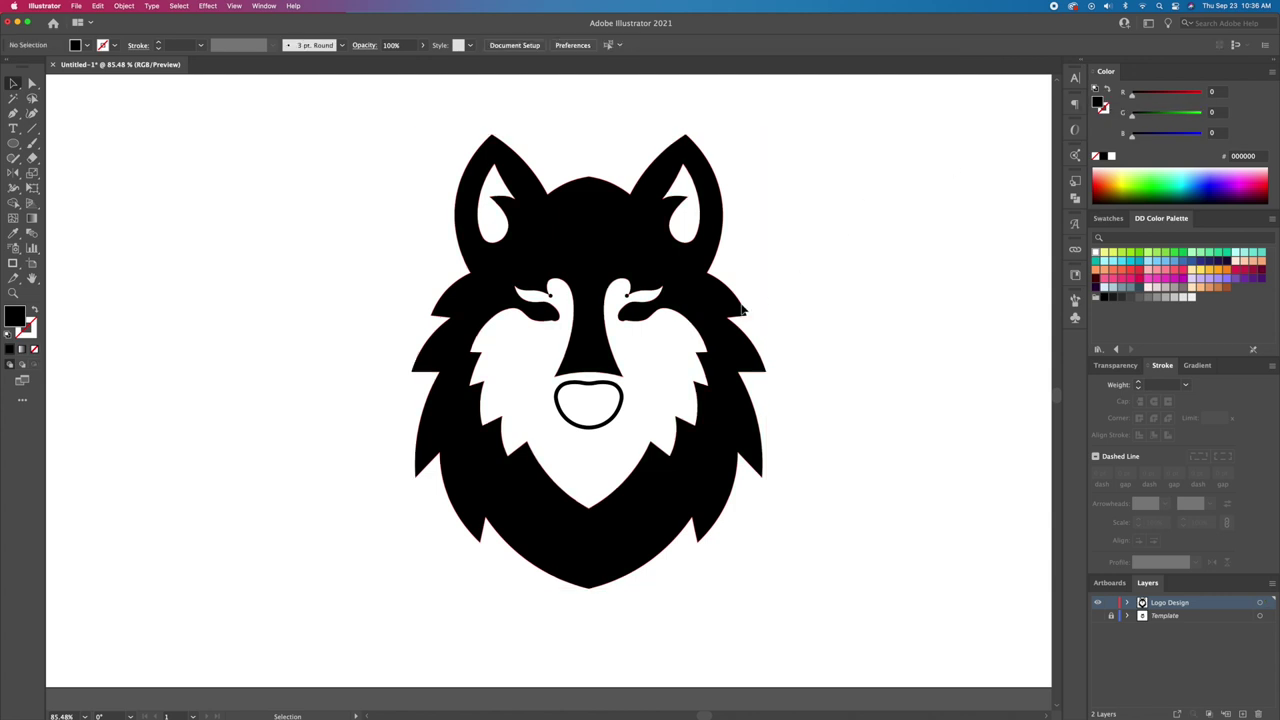
pyautogui.click(622, 402)
pyautogui.click(1107, 90)
pyautogui.click(847, 212)
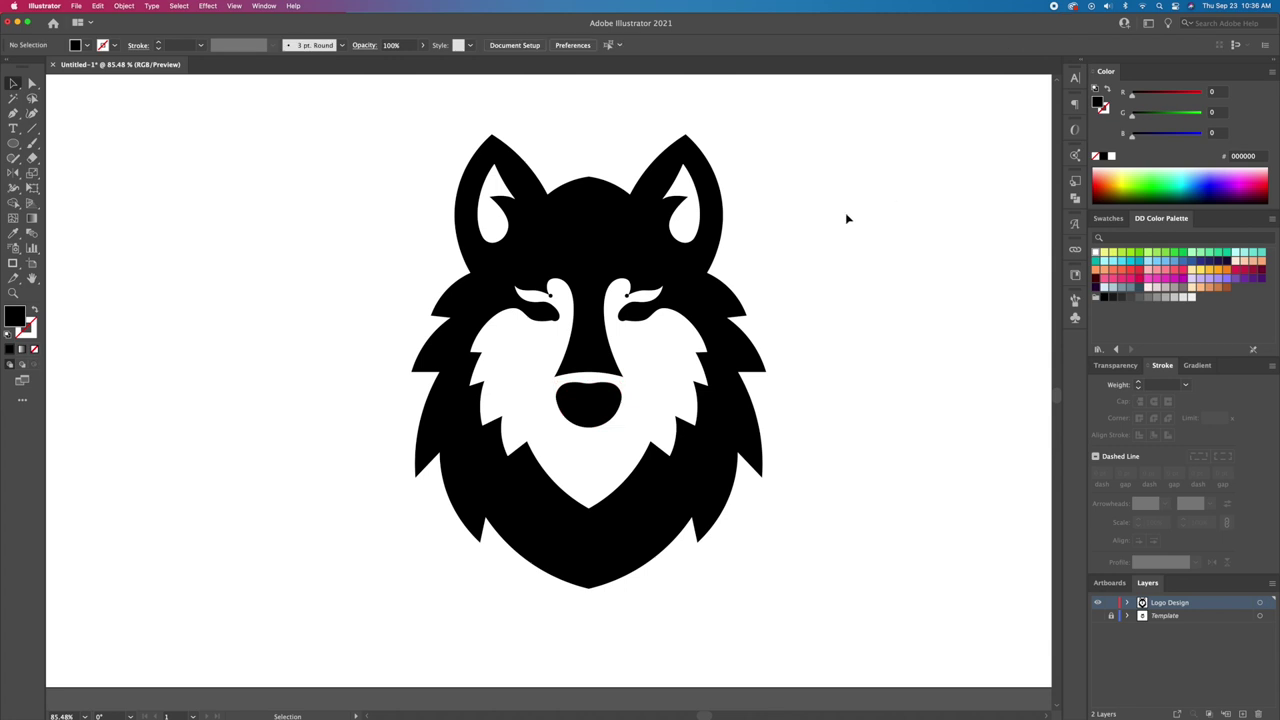
# Step: Delete the two leftover black dots at the inner tips of the white shapes above the eyes
pyautogui.press('z')
pyautogui.moveTo(549, 296); pyautogui.dragTo(880, 277)
pyautogui.press('v')
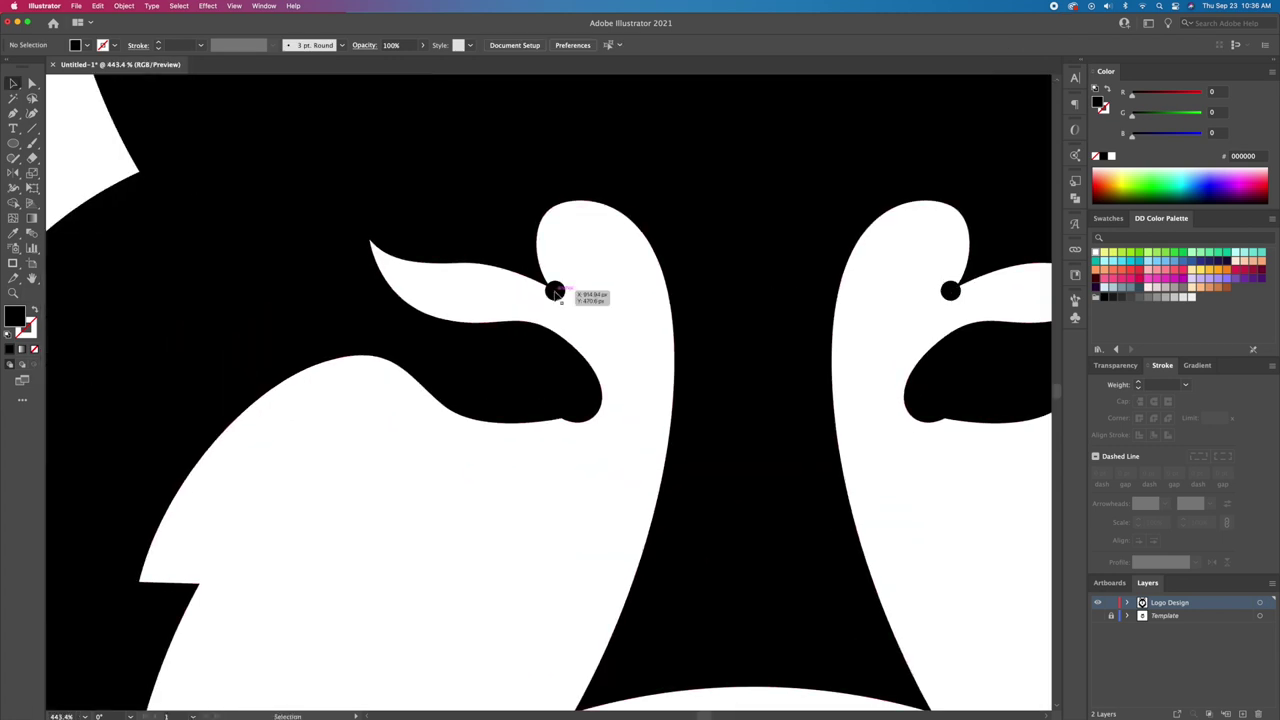
pyautogui.click(558, 294)
pyautogui.moveTo(554, 290); pyautogui.dragTo(950, 290)
pyautogui.press('Delete')
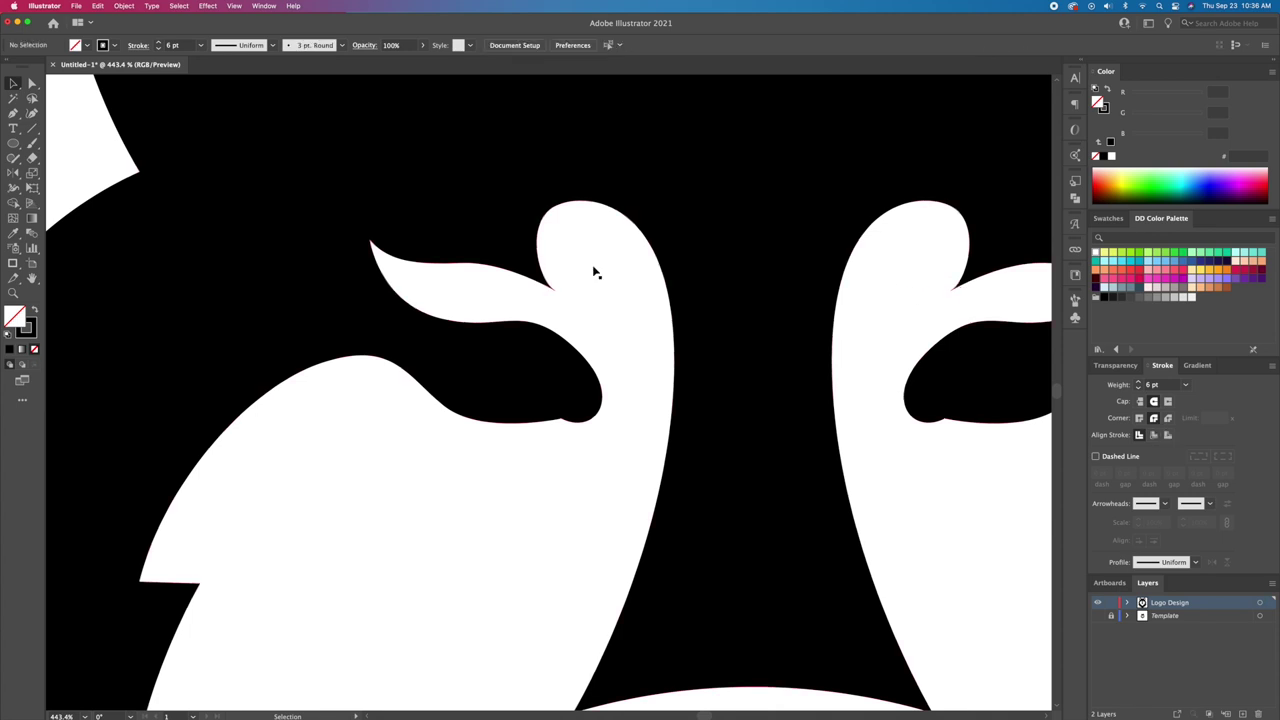
# Step: With a light grey CCCCCC fill, draw the curved upper edge of a shadow inside the right-hand ear using the Pen tool
pyautogui.press('super+0')
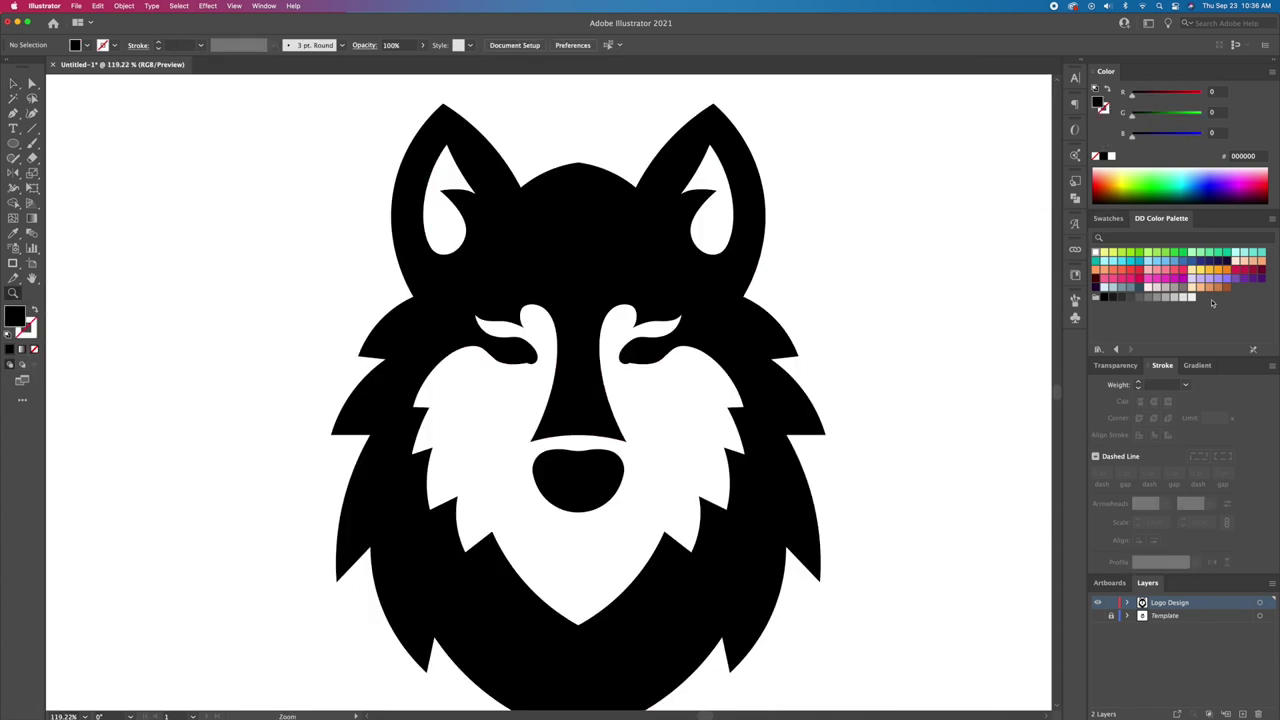
pyautogui.click(1186, 298)
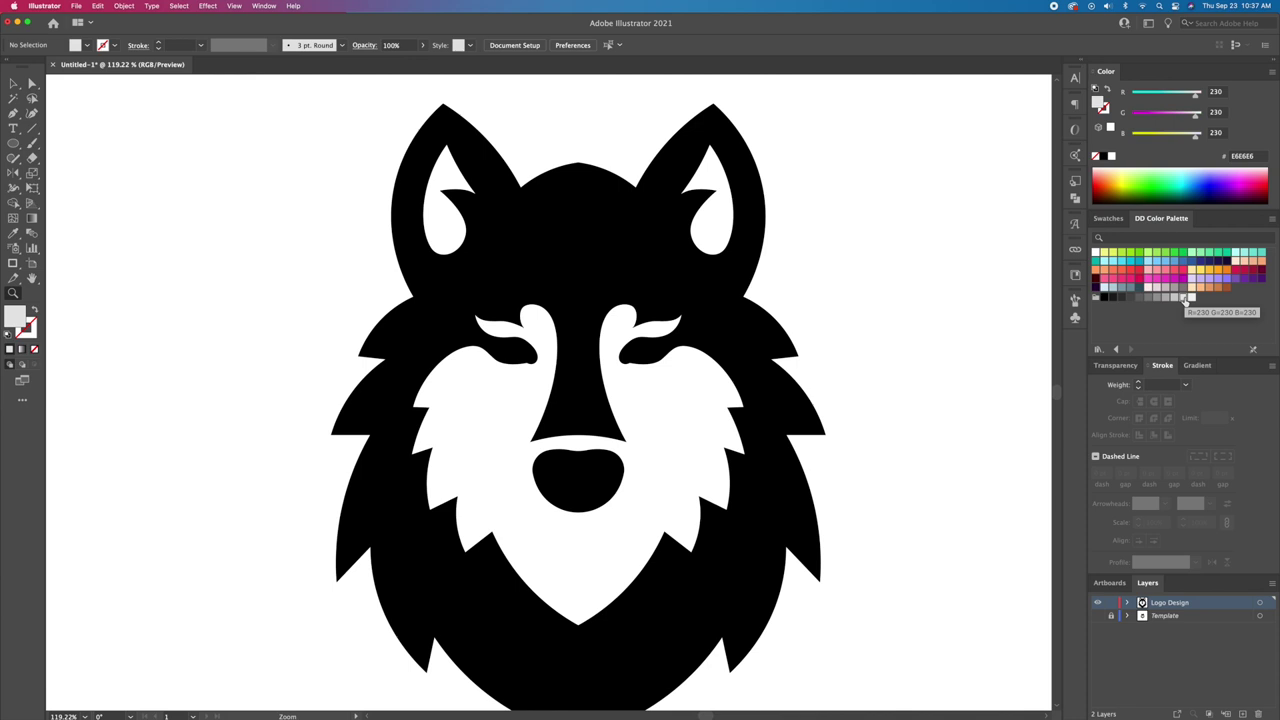
pyautogui.click(1178, 297)
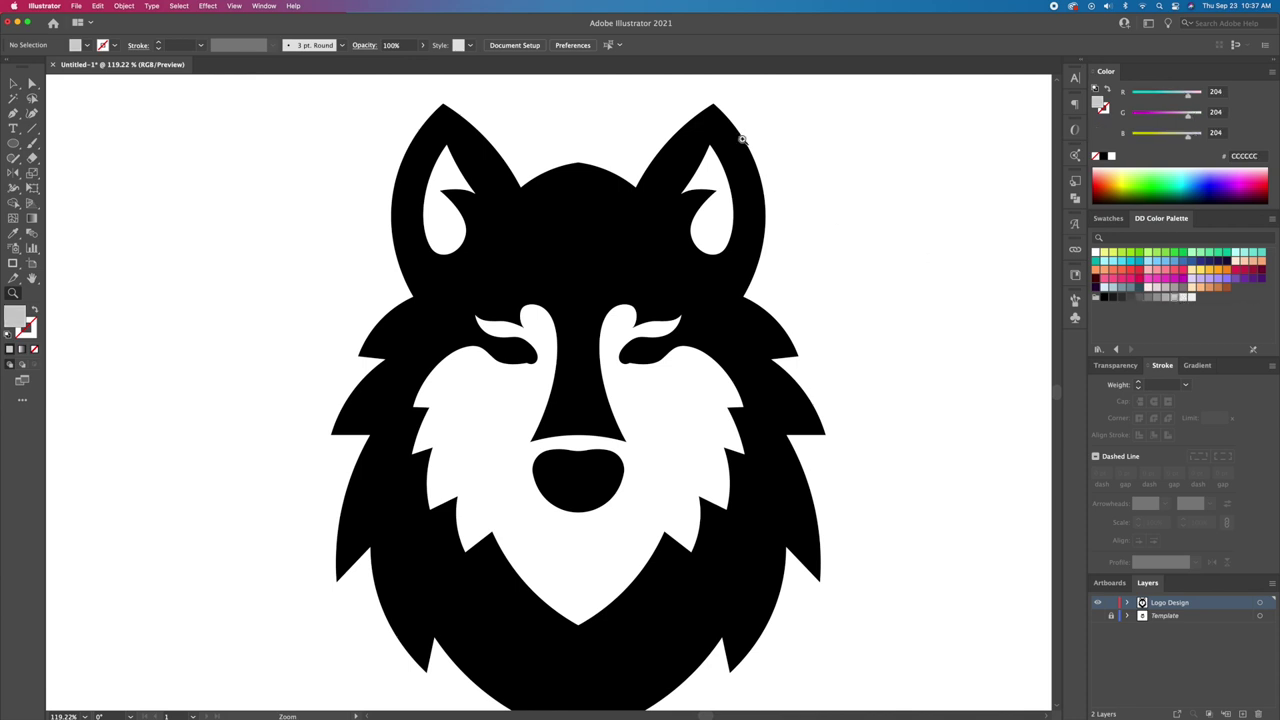
pyautogui.moveTo(742, 138); pyautogui.dragTo(864, 153)
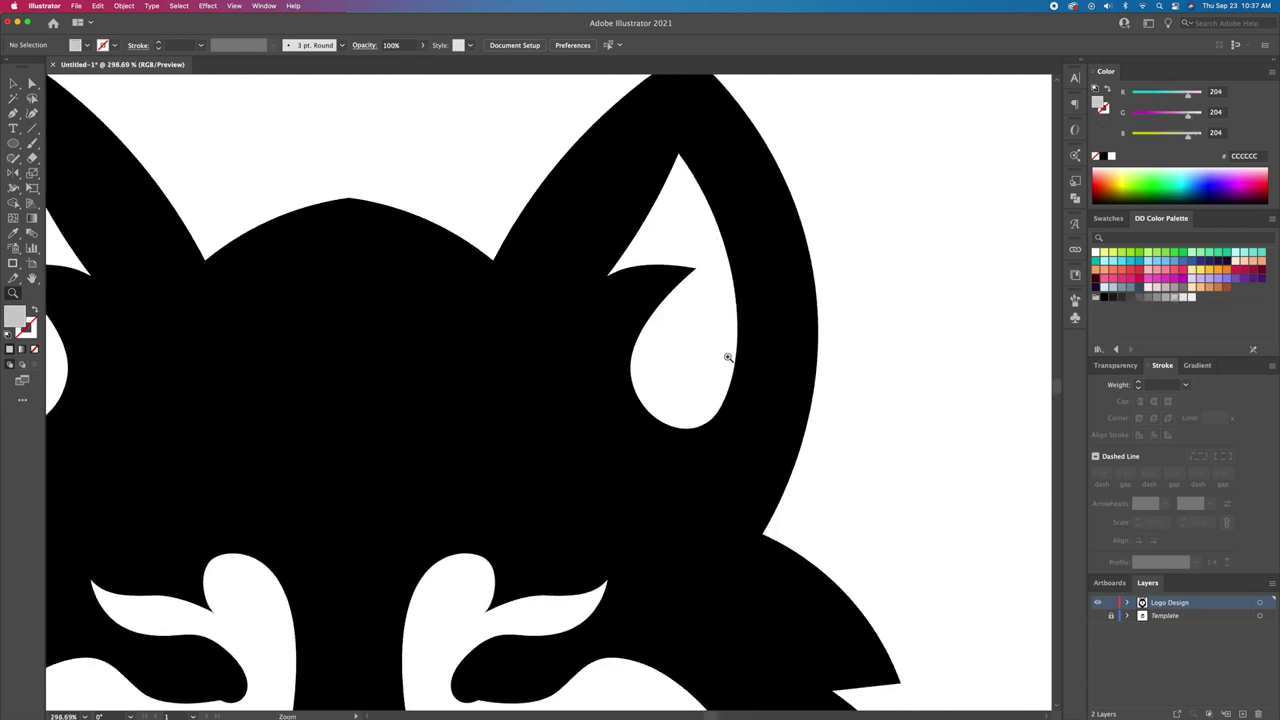
pyautogui.click(695, 268)
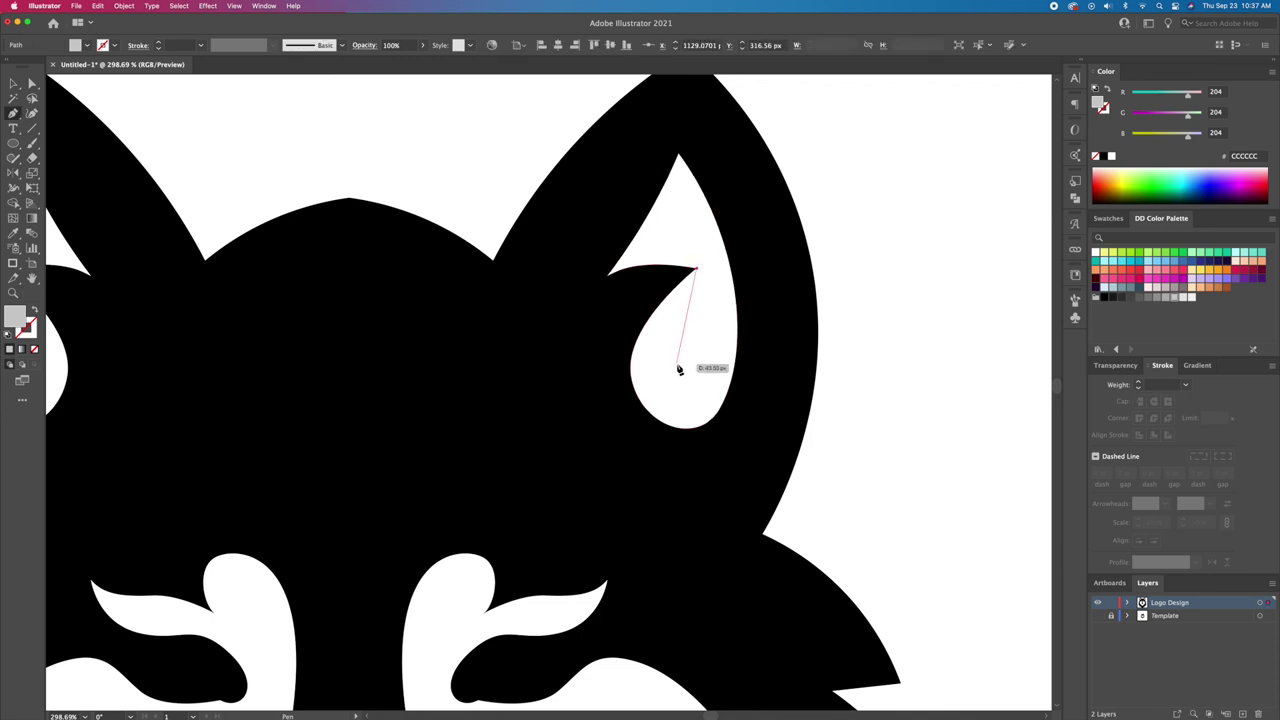
pyautogui.moveTo(697, 382); pyautogui.dragTo(685, 379)
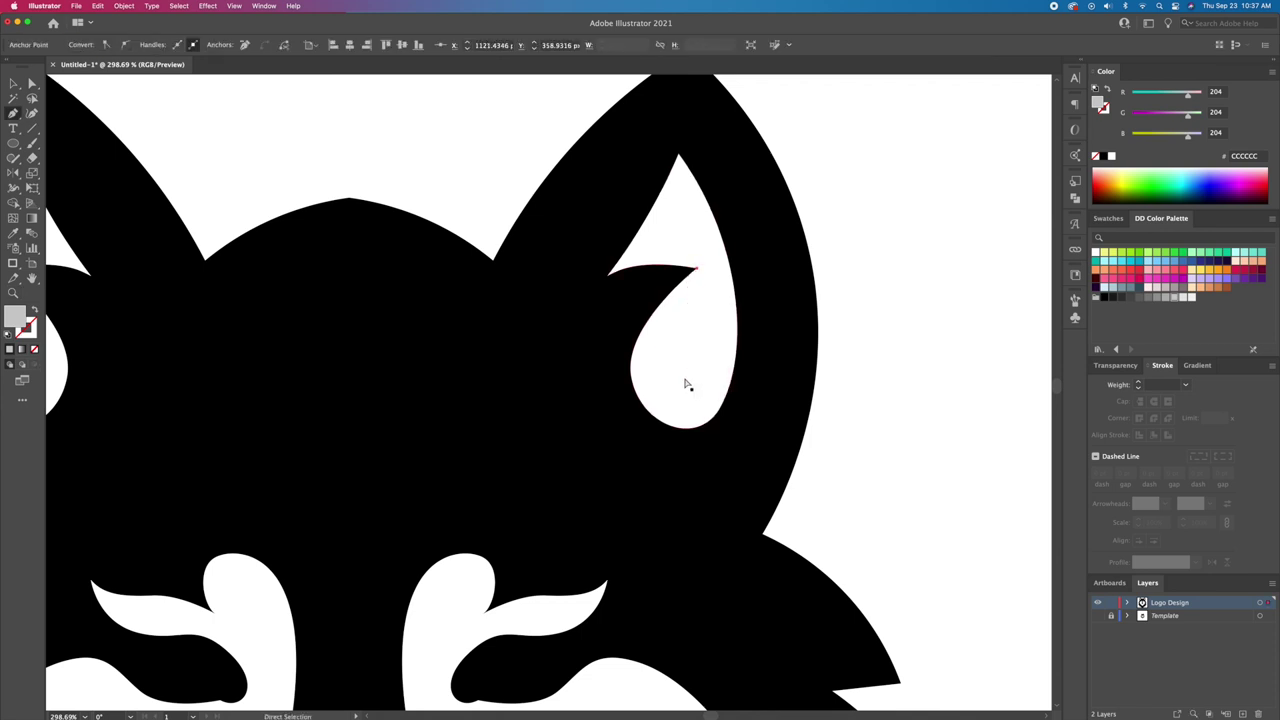
pyautogui.press('super+z')
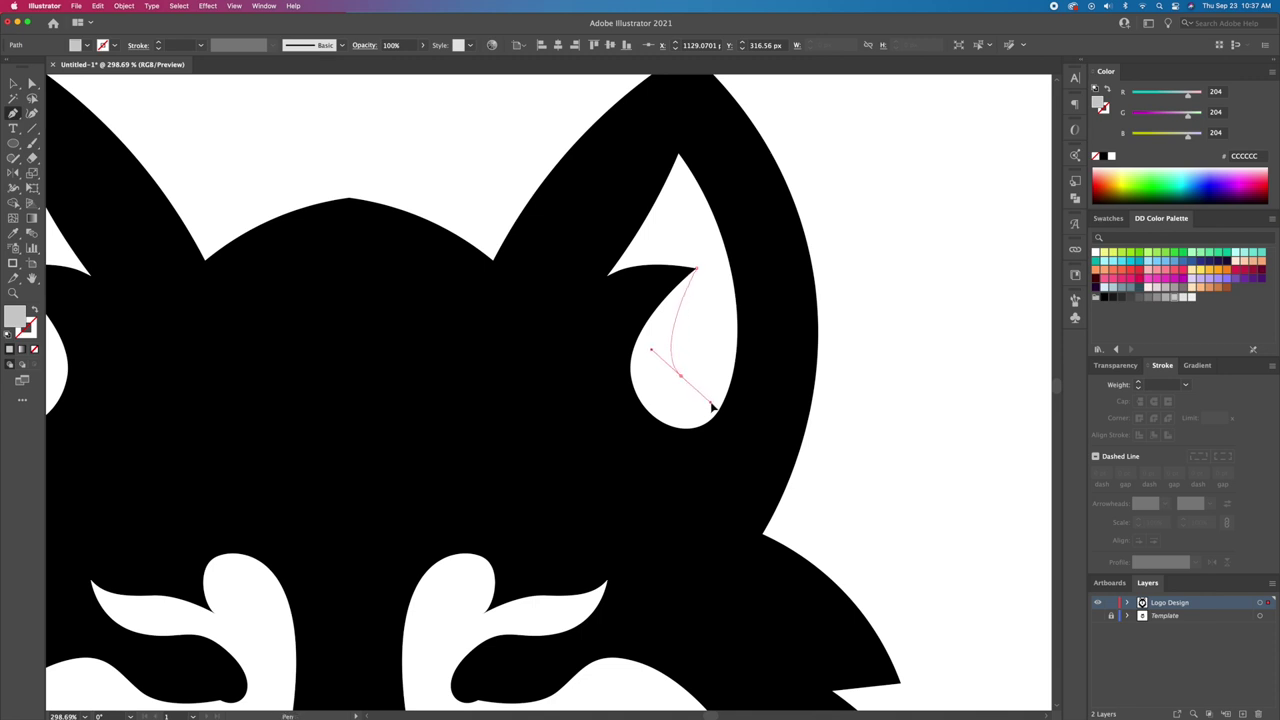
pyautogui.moveTo(737, 353); pyautogui.dragTo(741, 357)
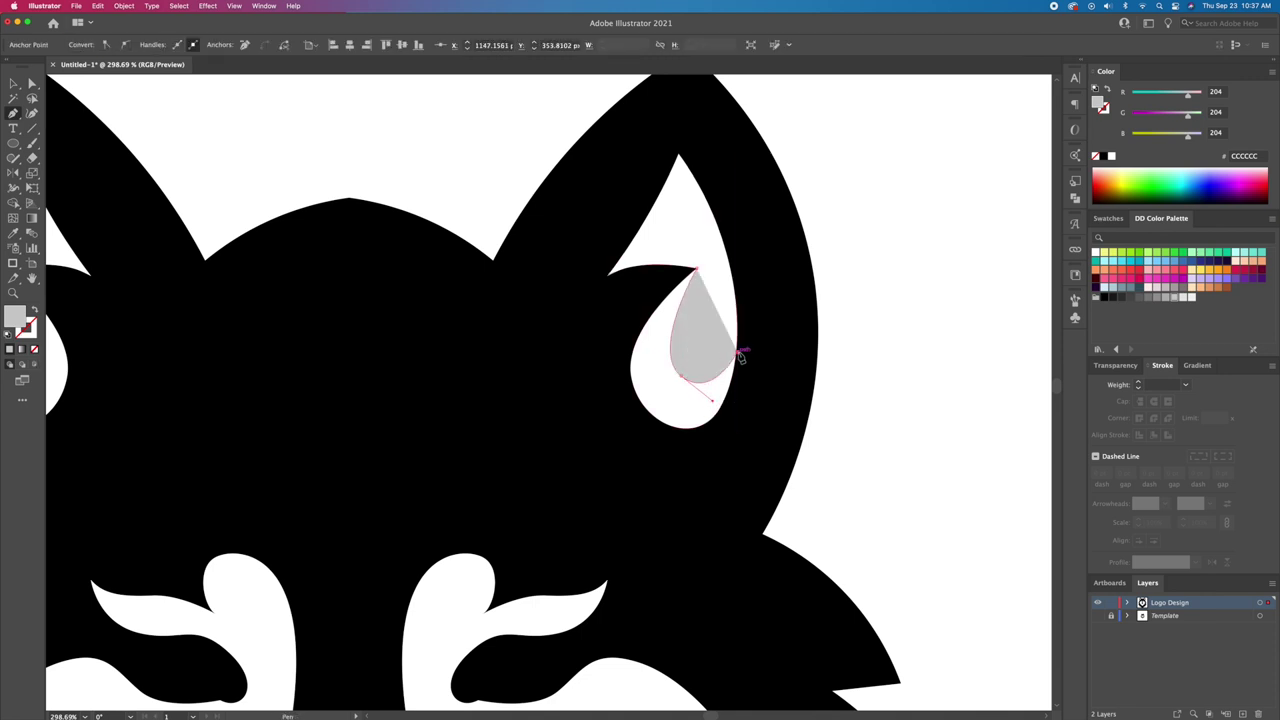
# Step: Carry the ear shadow path loosely around the lower part of the white inner ear and close it at the pointed tip
pyautogui.click(751, 390)
pyautogui.click(668, 475)
pyautogui.click(592, 409)
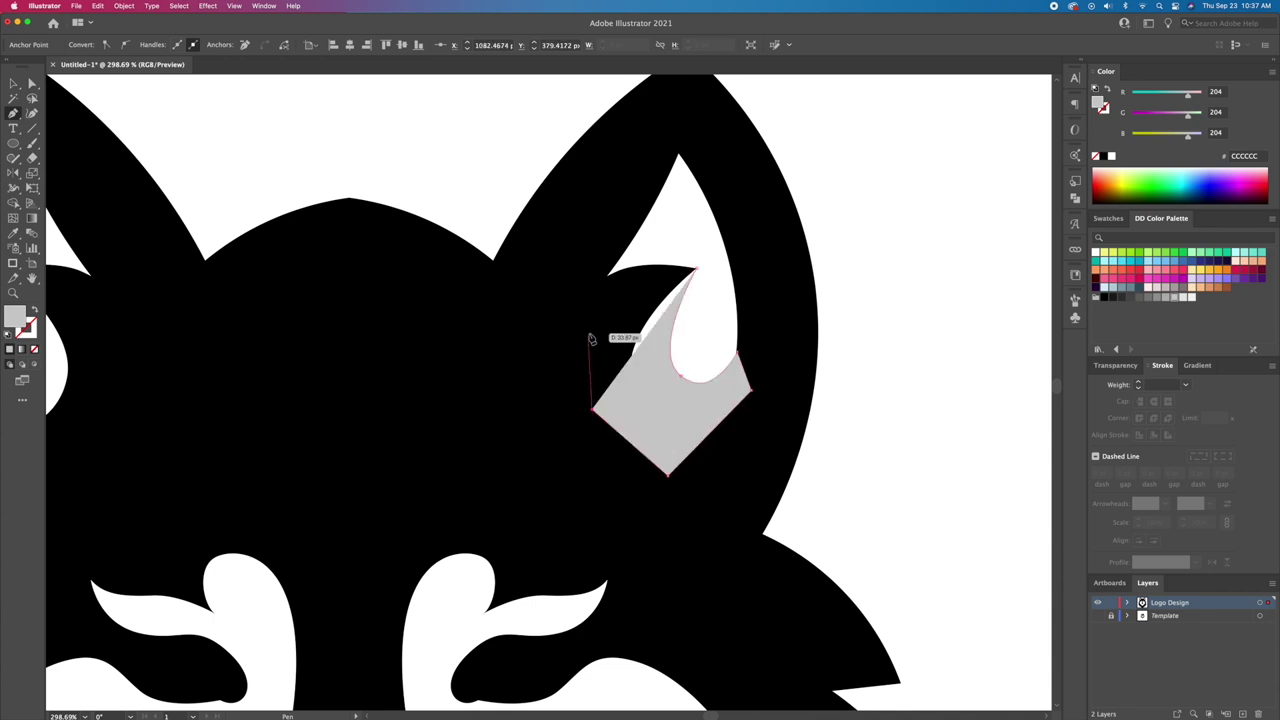
pyautogui.click(589, 334)
pyautogui.click(640, 279)
pyautogui.click(696, 269)
pyautogui.press('v')
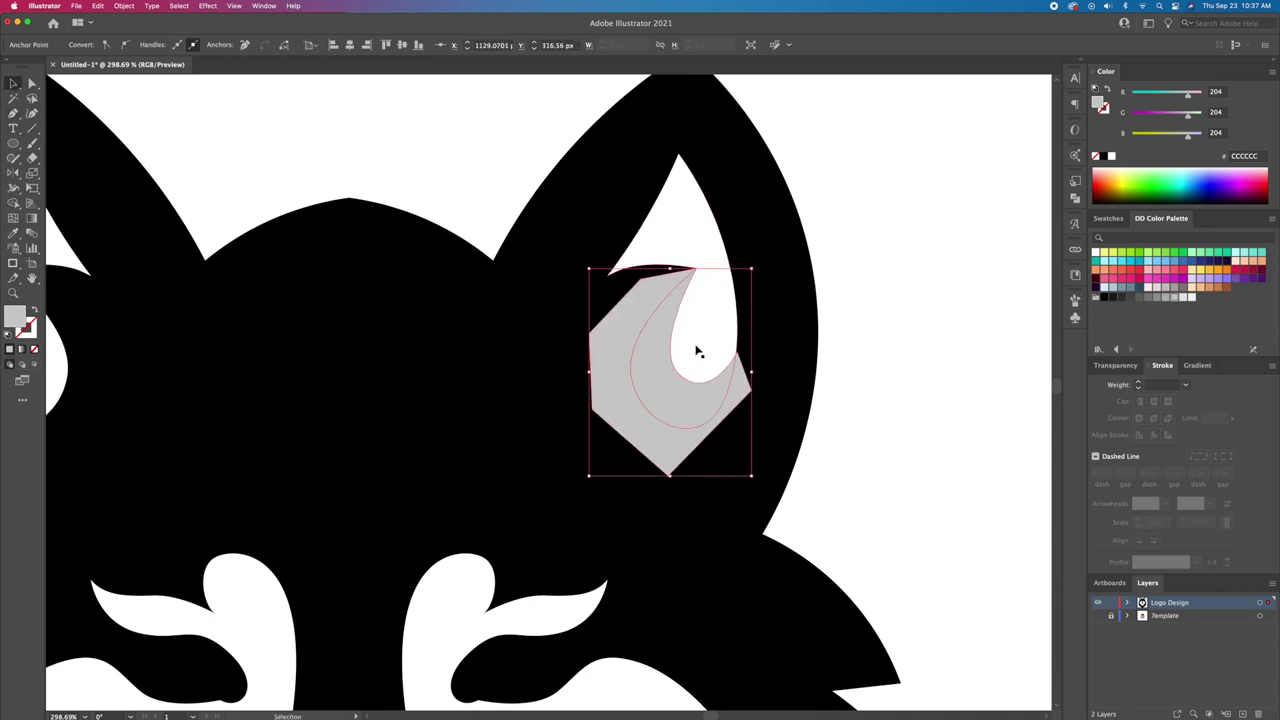
# Step: Trim the grey ear shadow to the white inner ear shape with Shape Builder, and deselect everything
pyautogui.keyDown('shift'); pyautogui.click(685, 360); pyautogui.keyUp('shift')
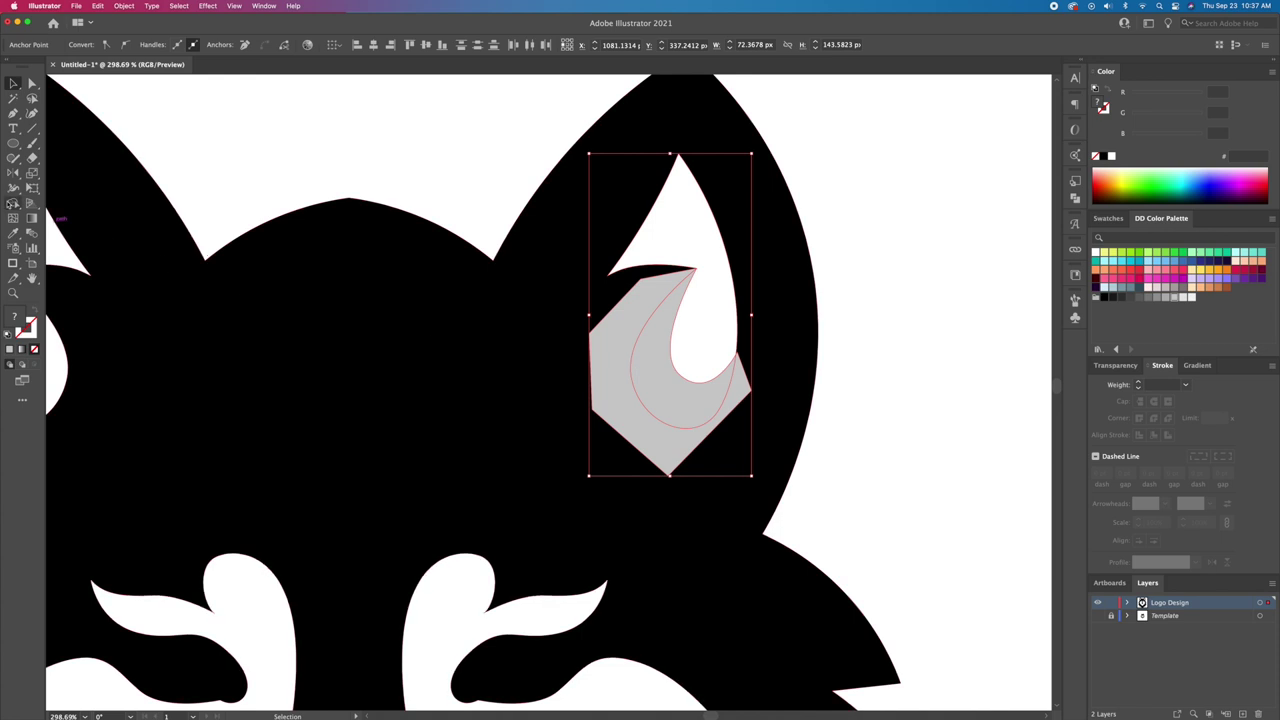
pyautogui.click(13, 203)
pyautogui.keyDown('alt'); pyautogui.click(600, 393); pyautogui.keyUp('alt')
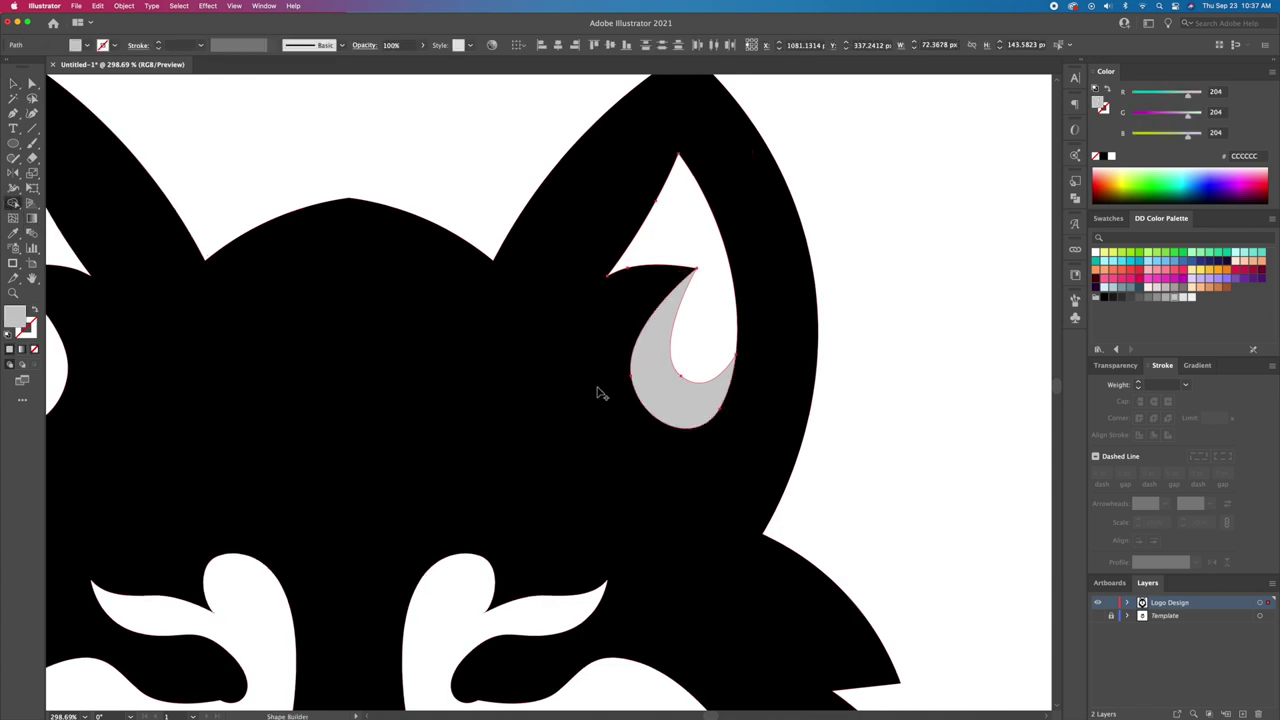
pyautogui.press('v')
pyautogui.click(938, 408)
# Step: Start a CCCCCC cheek shadow with the Pen tool at the right-hand eye's inner corner, curving over the cheek into a first fur notch
pyautogui.moveTo(945, 397); pyautogui.dragTo(820, 334)
pyautogui.moveTo(815, 411); pyautogui.dragTo(798, 368)
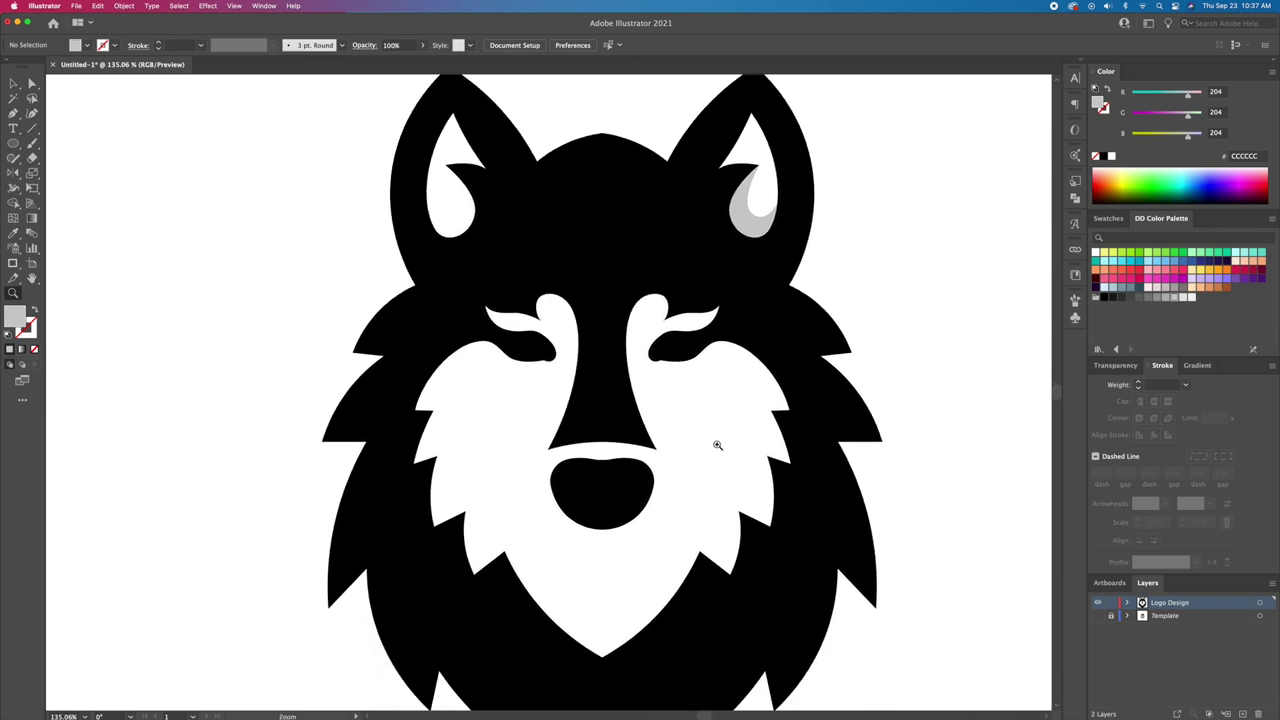
pyautogui.moveTo(714, 444); pyautogui.dragTo(756, 362)
pyautogui.press('p')
pyautogui.click(629, 264)
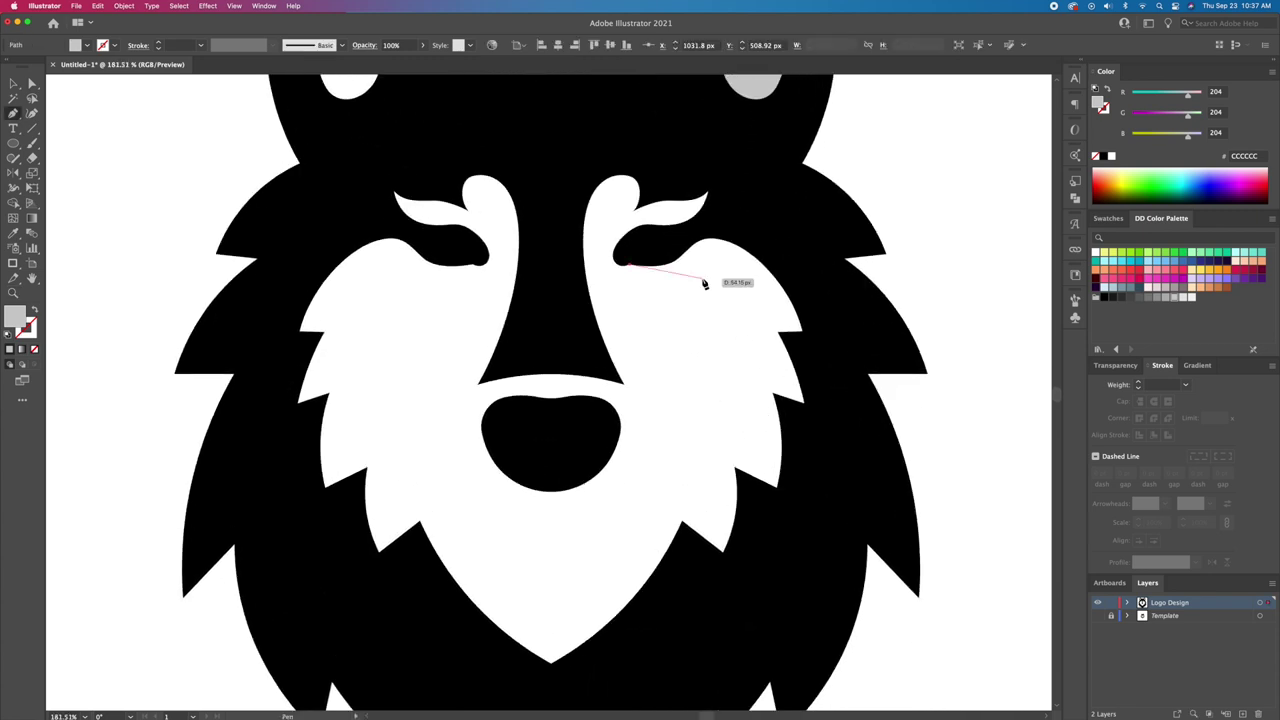
pyautogui.moveTo(704, 283); pyautogui.dragTo(748, 272)
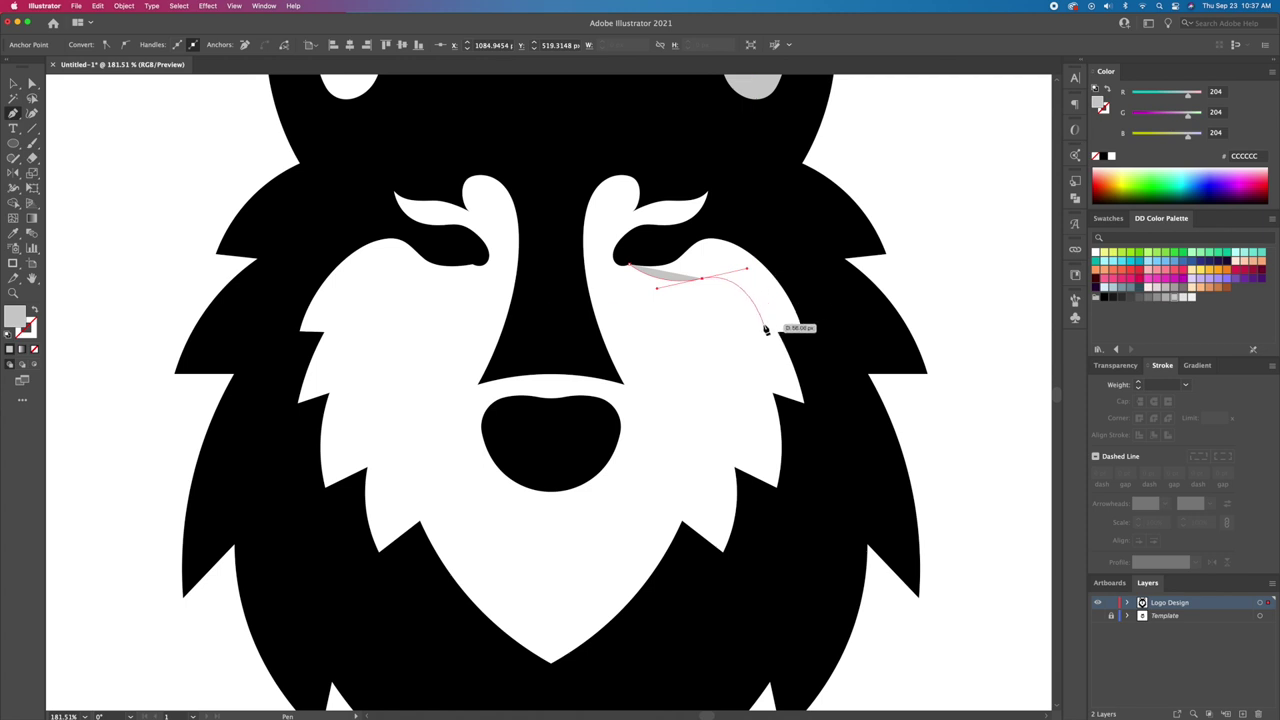
pyautogui.click(761, 324)
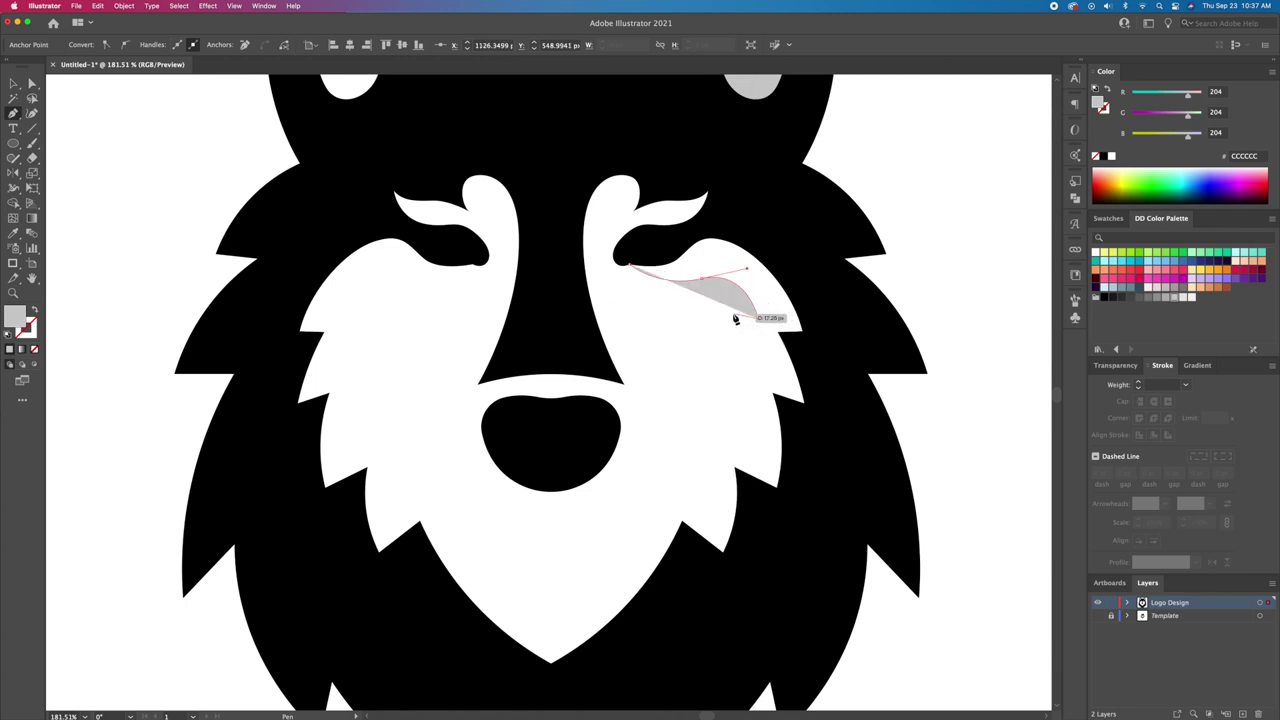
pyautogui.moveTo(735, 319)
pyautogui.mouseDown()
pyautogui.moveTo(705, 318)
pyautogui.moveTo(723, 317)
pyautogui.mouseUp()
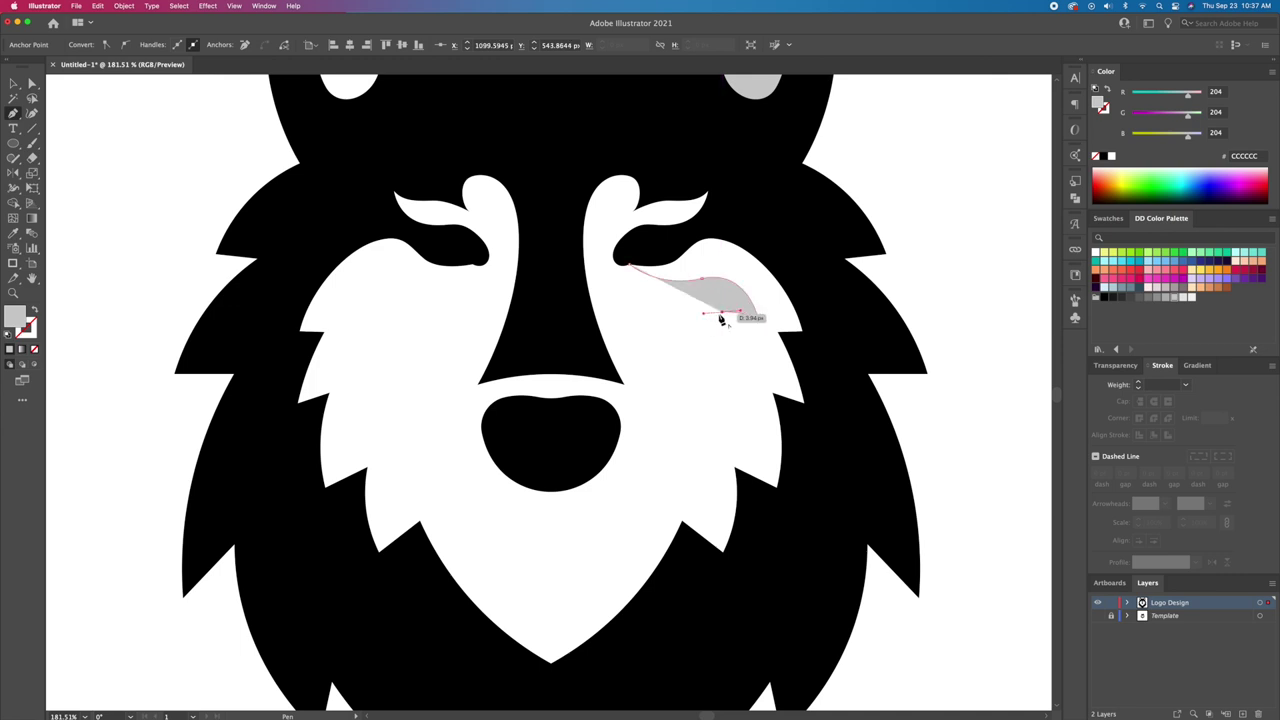
# Step: Continue the cheek shadow's inner edge with a second pointed fur tuft, and curve it down to the lower fur tip of the white face
pyautogui.moveTo(756, 412); pyautogui.dragTo(746, 474)
pyautogui.click(755, 412)
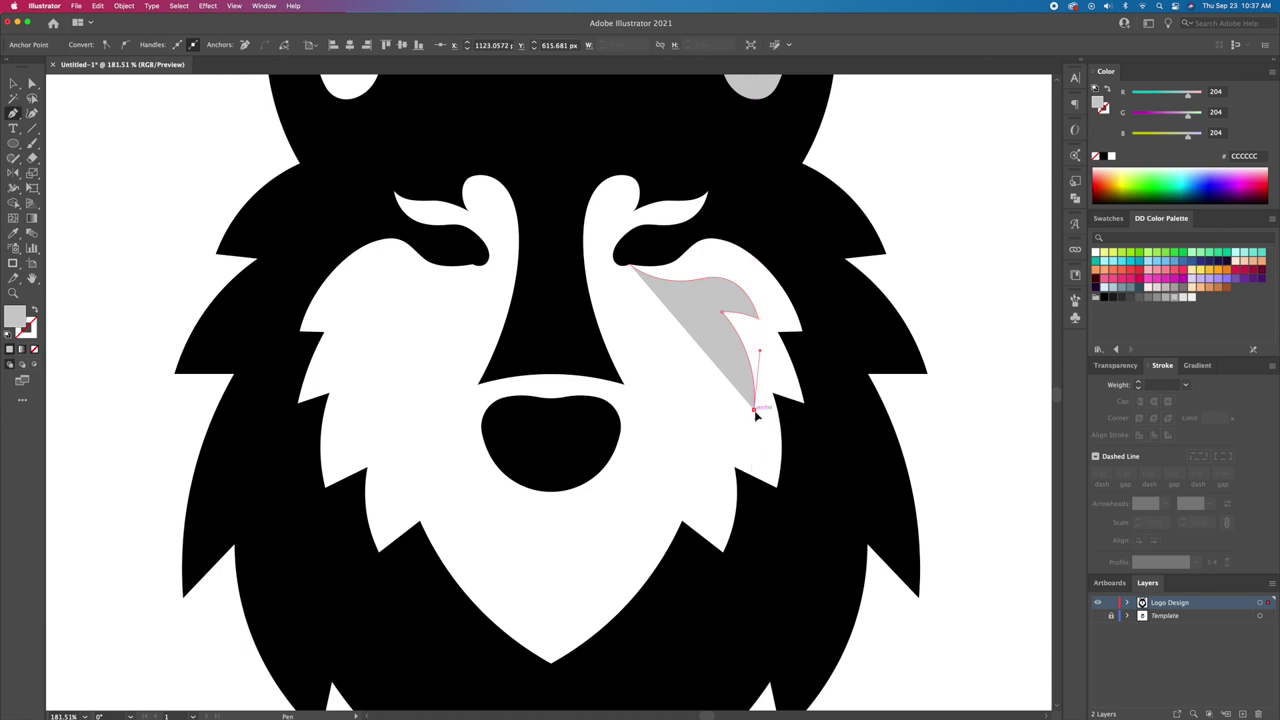
pyautogui.moveTo(703, 379); pyautogui.dragTo(668, 372)
pyautogui.click(703, 381)
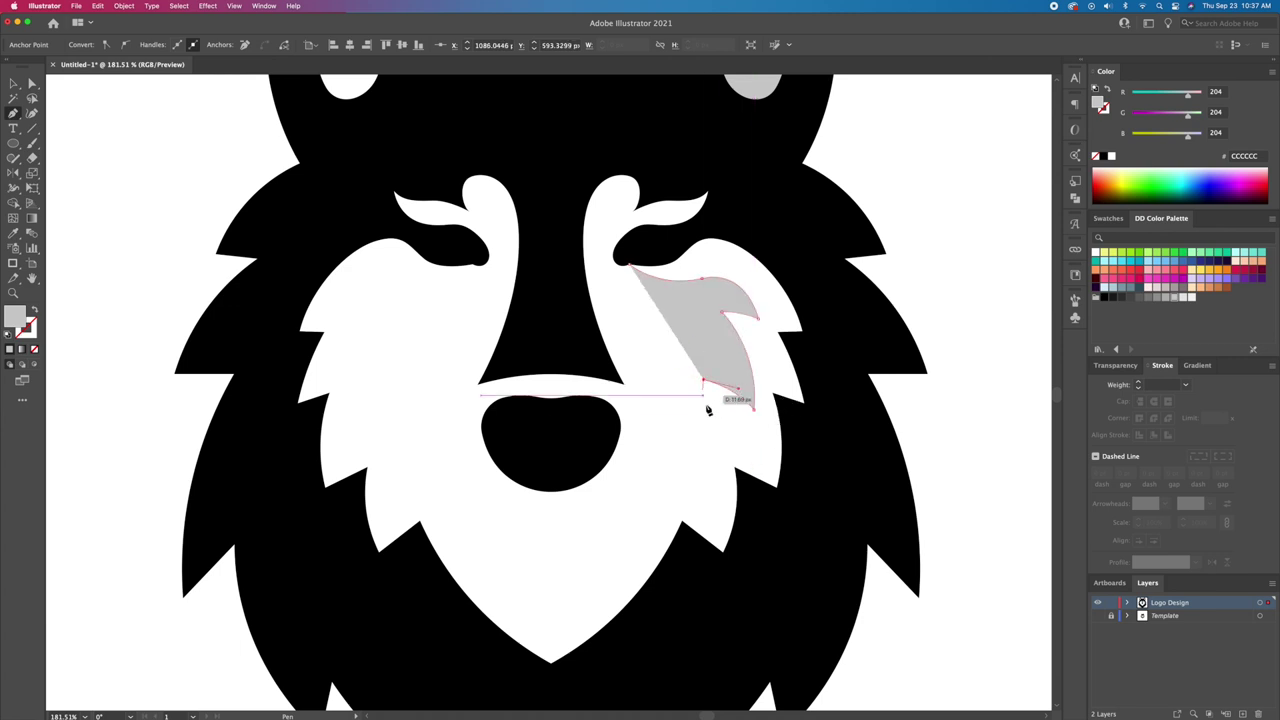
pyautogui.moveTo(723, 550); pyautogui.dragTo(715, 618)
pyautogui.moveTo(703, 632); pyautogui.dragTo(707, 640)
pyautogui.click(722, 549)
# Step: Close the cheek shadow path loosely outside the white face, and trim away the parts beyond the face with Shape Builder
pyautogui.click(766, 558)
pyautogui.click(830, 462)
pyautogui.click(820, 322)
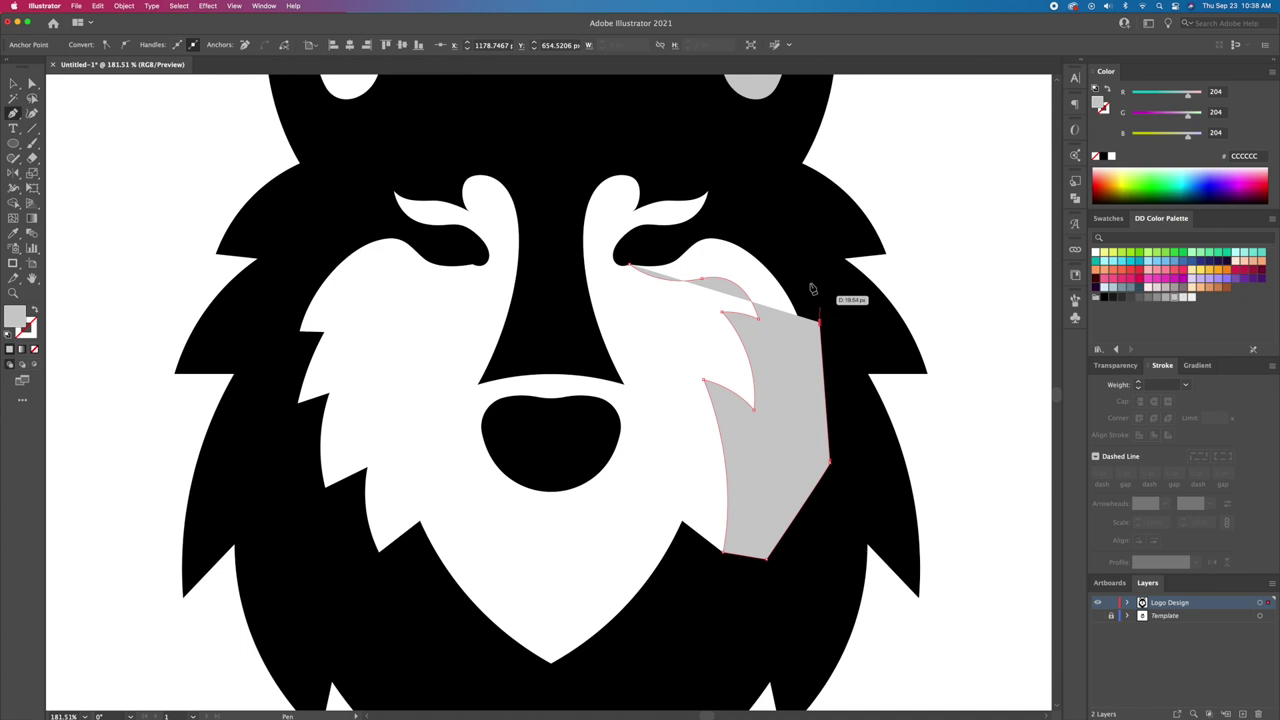
pyautogui.click(770, 228)
pyautogui.click(722, 219)
pyautogui.click(630, 264)
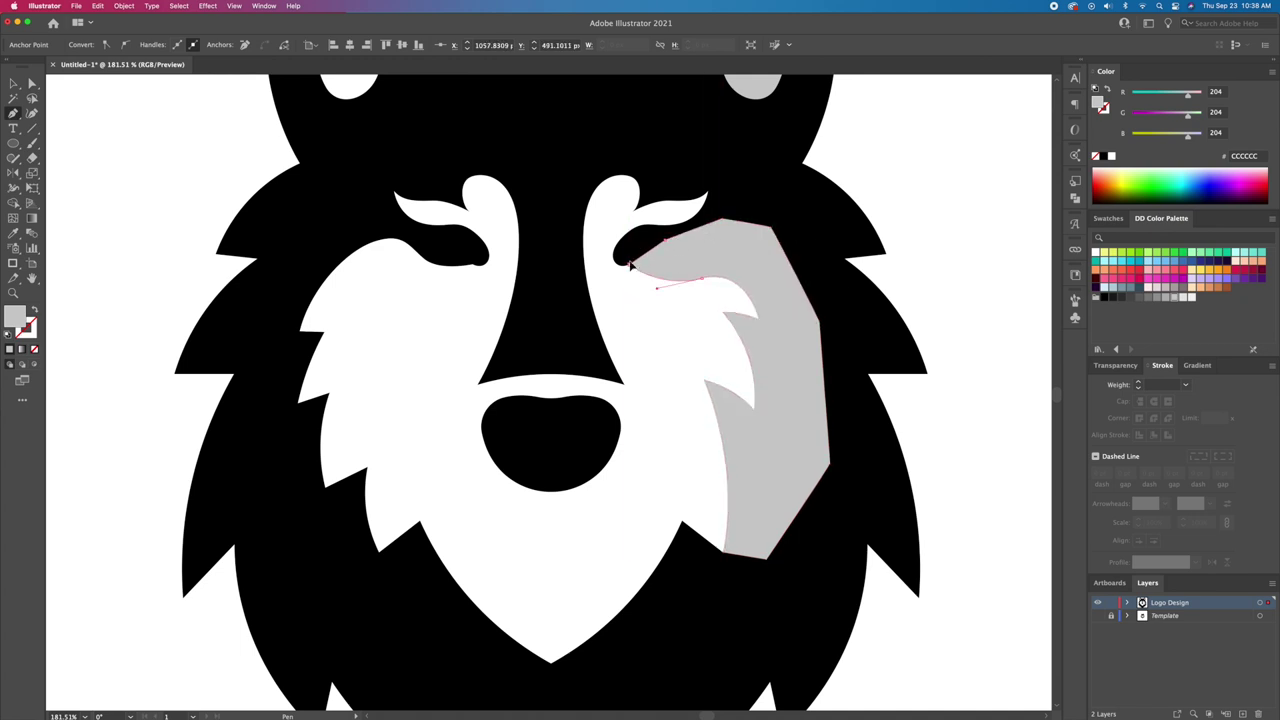
pyautogui.press('super+a')
pyautogui.hotkey('shift', 'm')
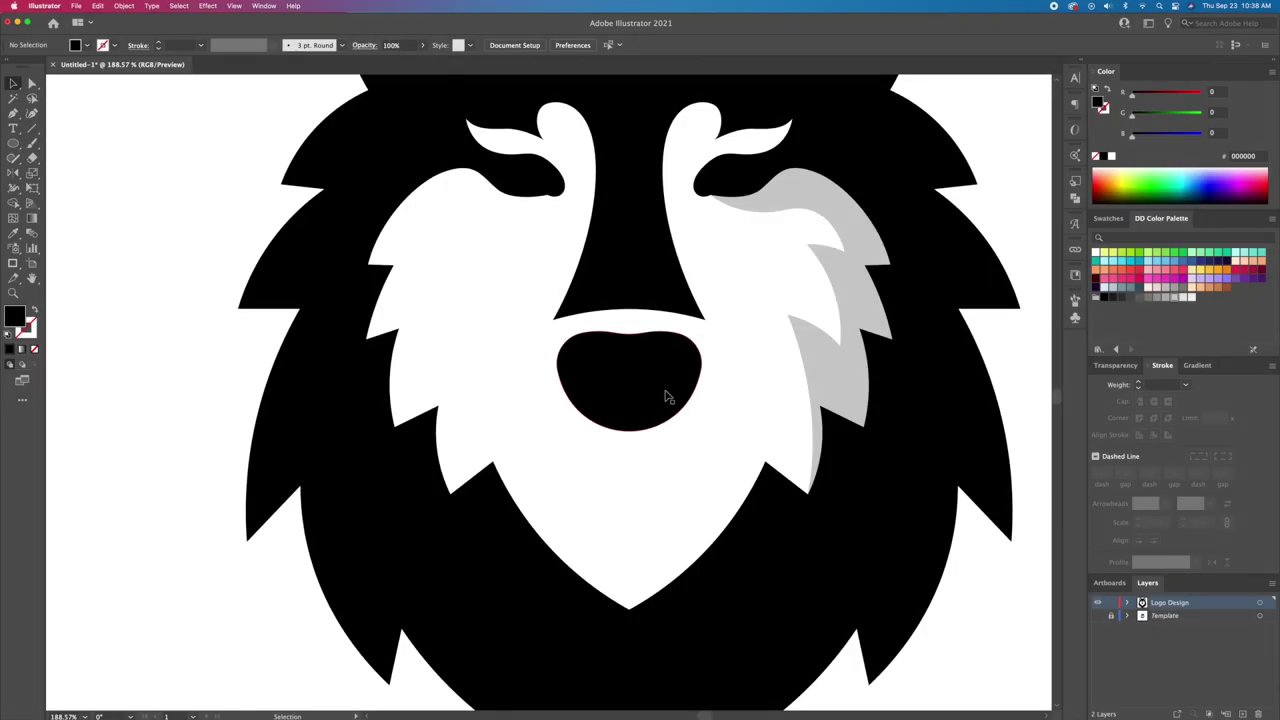
# Step: Duplicate the nose slightly below the original, and give the copy the cheek shadow's light grey fill (CCCCCC) with the Eyedropper
pyautogui.press('z')
pyautogui.press('v')
pyautogui.moveTo(658, 391); pyautogui.dragTo(665, 410)
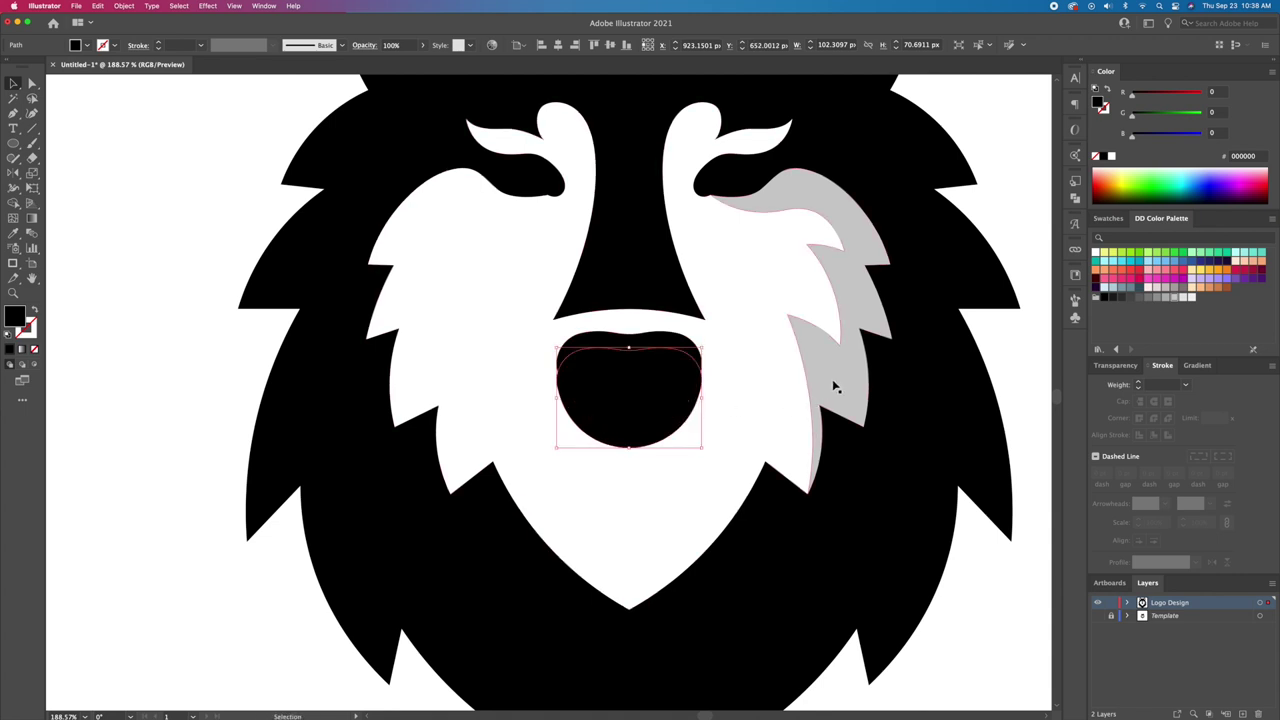
pyautogui.press('i')
pyautogui.click(835, 387)
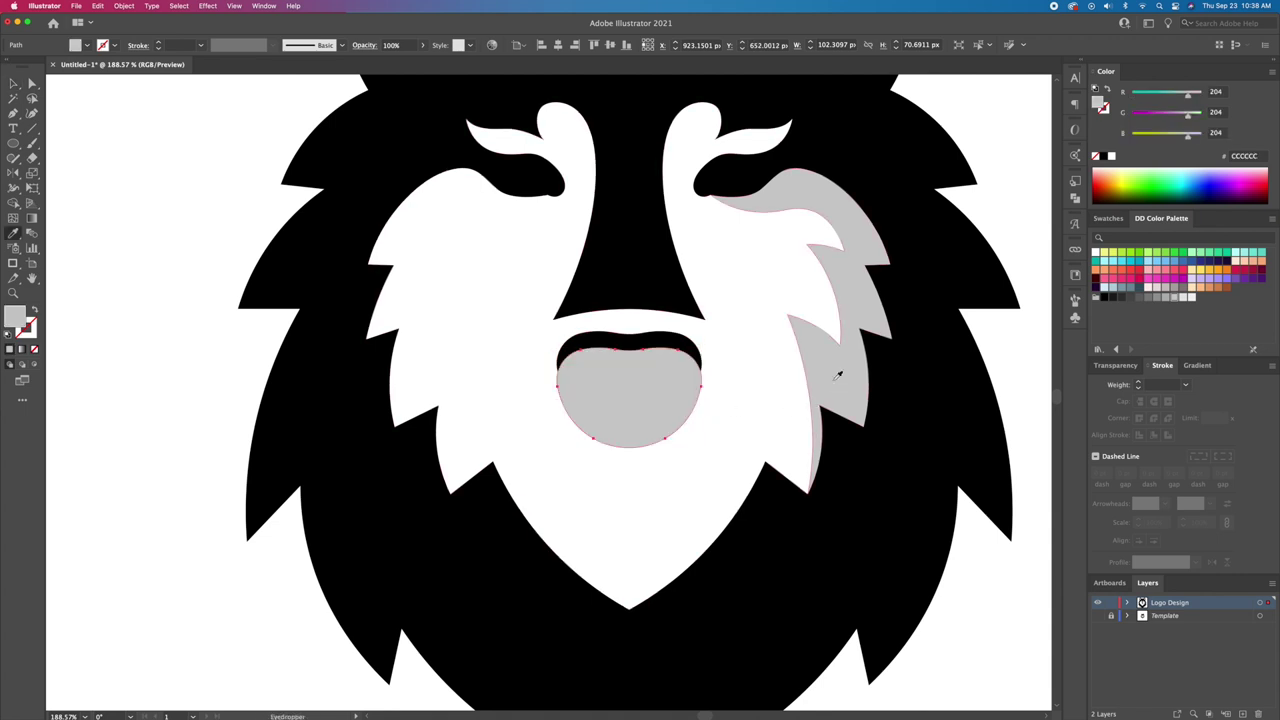
# Step: Send the grey nose copy behind the black nose and nudge it slightly upward to leave a thin shadow beneath
pyautogui.press('v')
pyautogui.press('super+bracketleft')
pyautogui.press('Up')
pyautogui.press('Up')
pyautogui.press('Up')
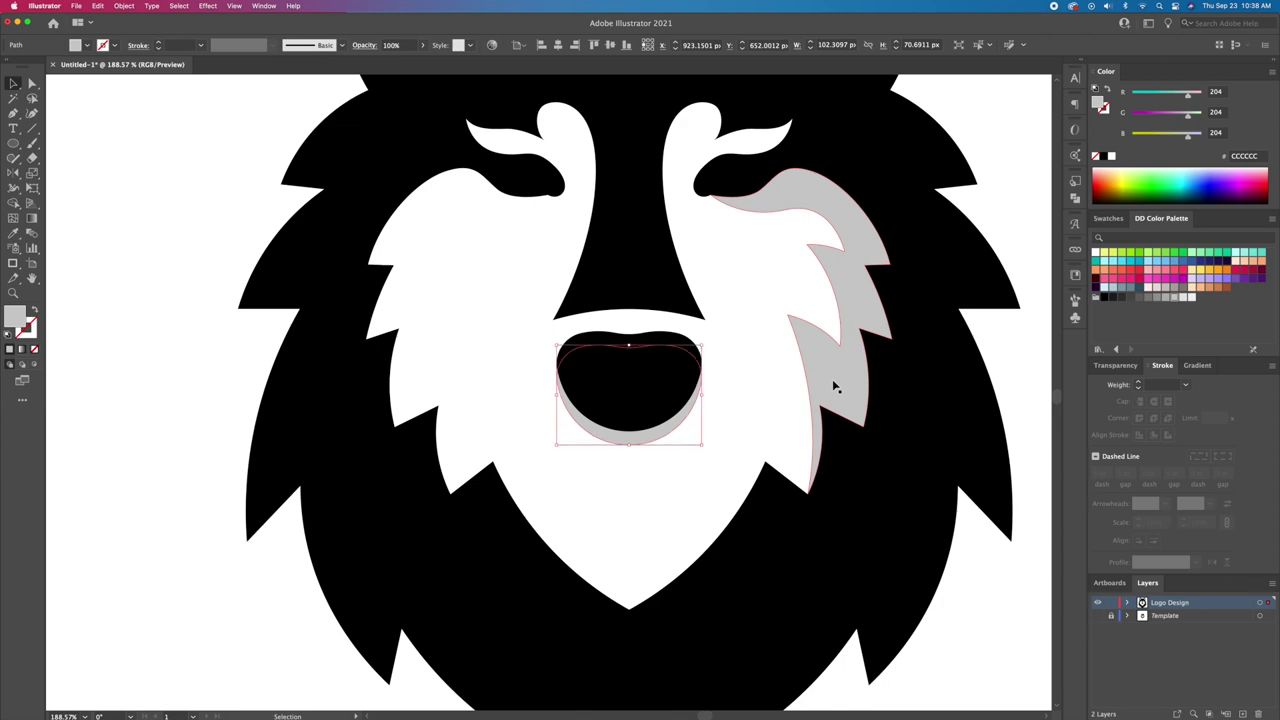